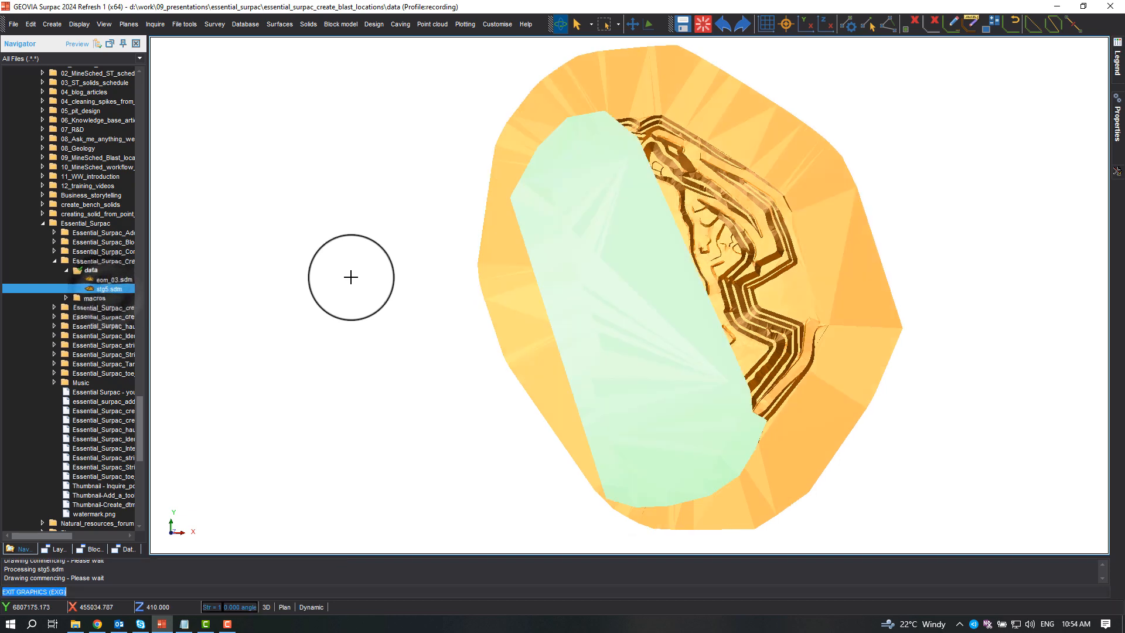
# Clip the green stg5 solid below the orange pit surface DTM, storing the result in layer solids as object 2.
pyautogui.moveTo(432, 314); pyautogui.dragTo(357, 261)
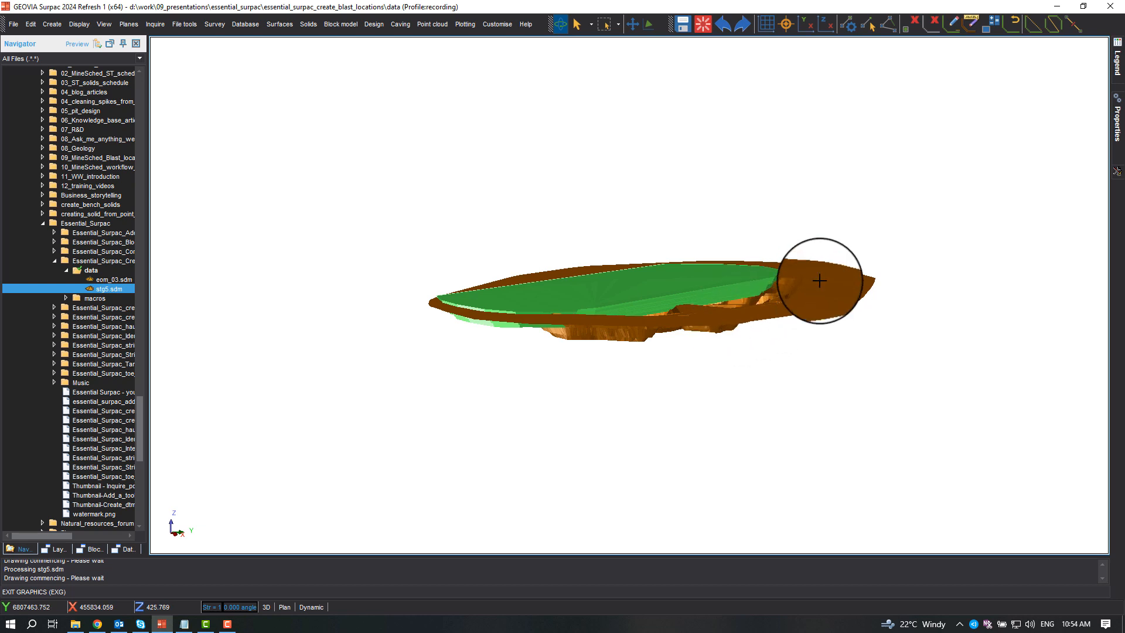
pyautogui.moveTo(778, 301); pyautogui.dragTo(672, 247)
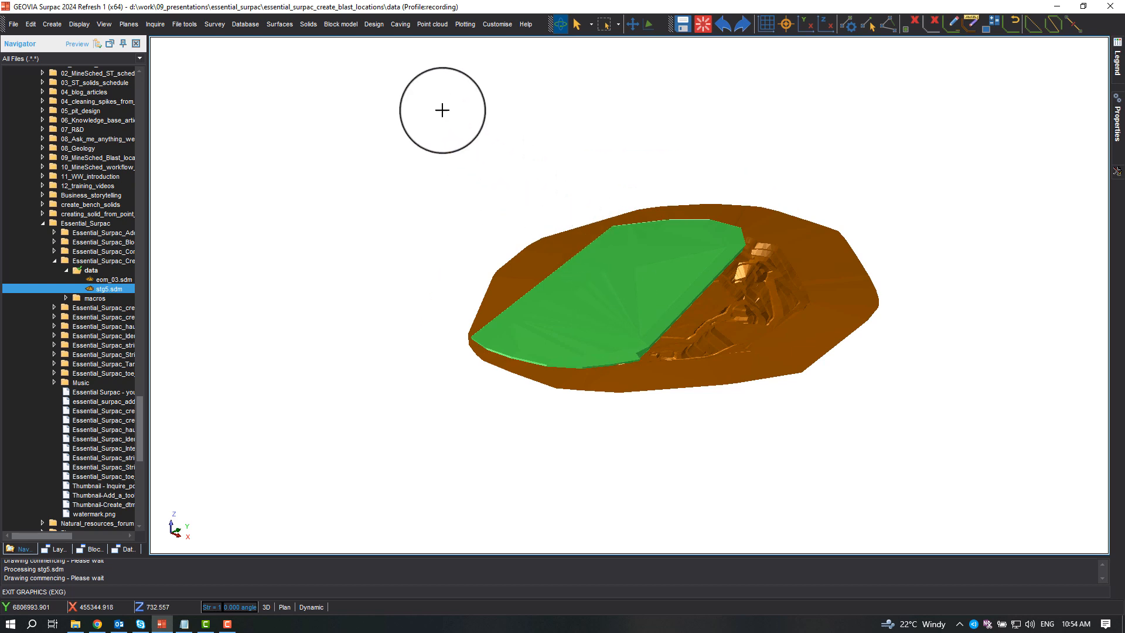
pyautogui.click(308, 24)
pyautogui.moveTo(315, 110)
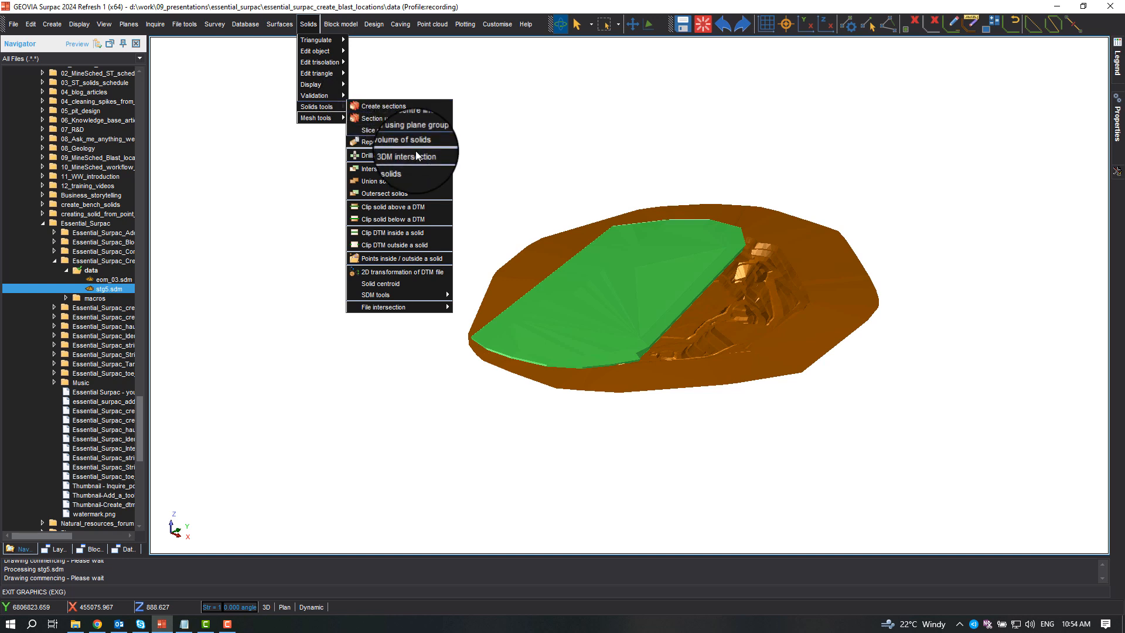
pyautogui.click(392, 220)
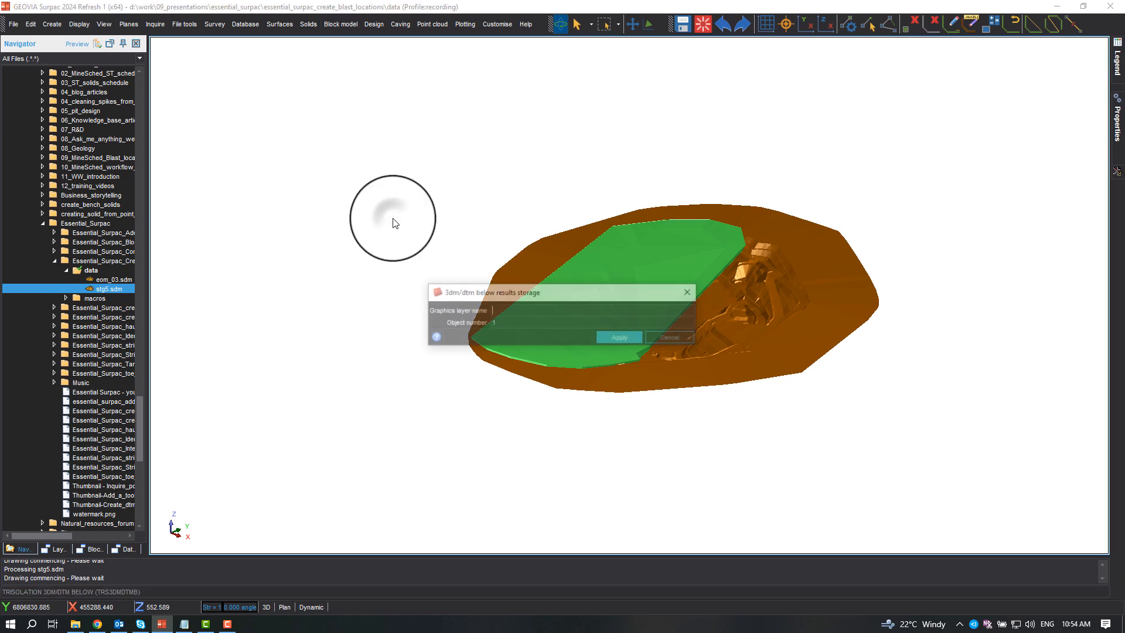
pyautogui.write('solids')
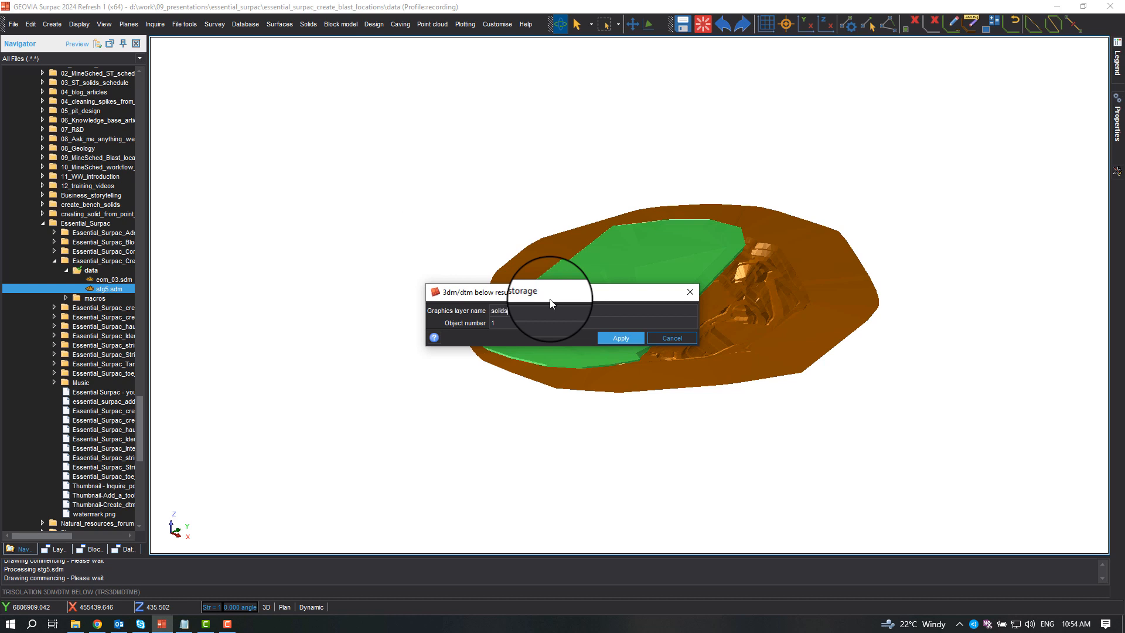
pyautogui.click(528, 326)
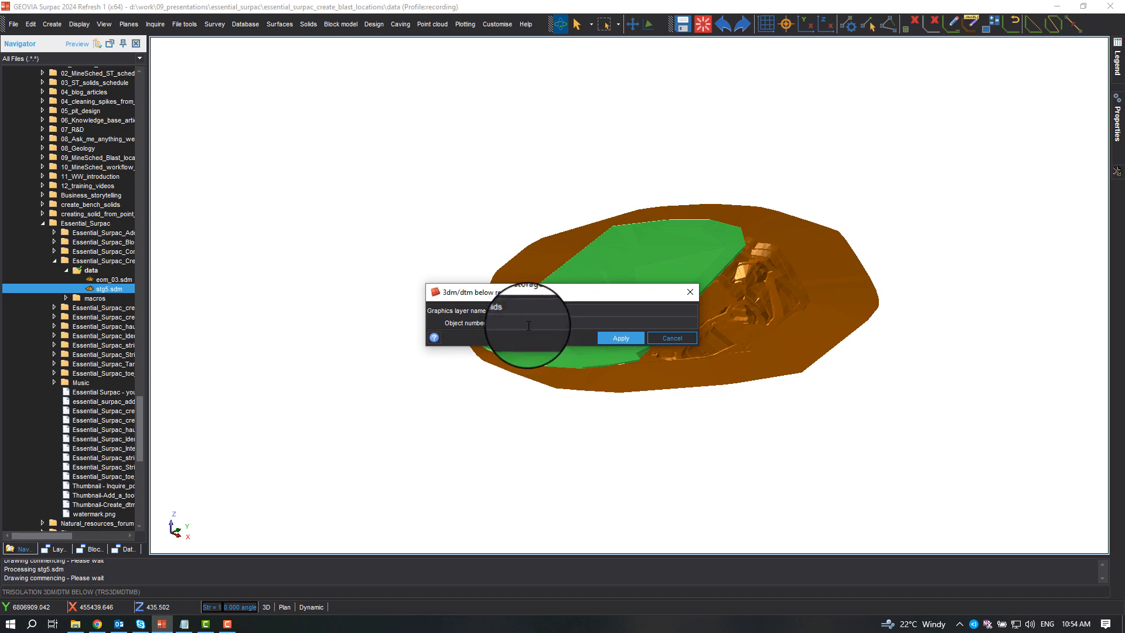
pyautogui.click(620, 339)
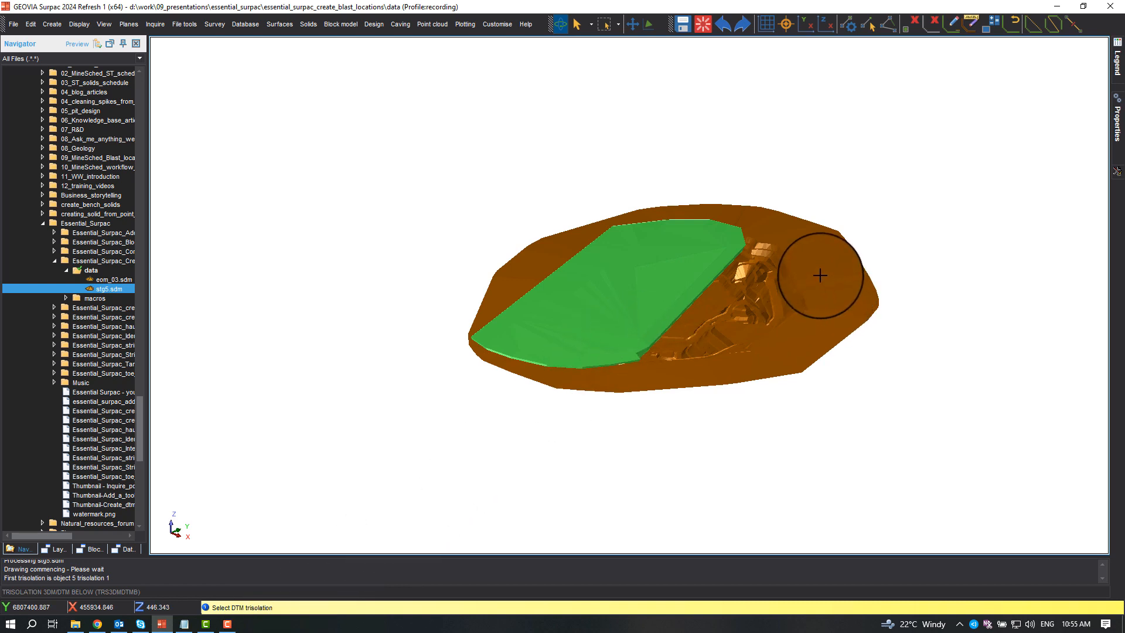
pyautogui.click(819, 275)
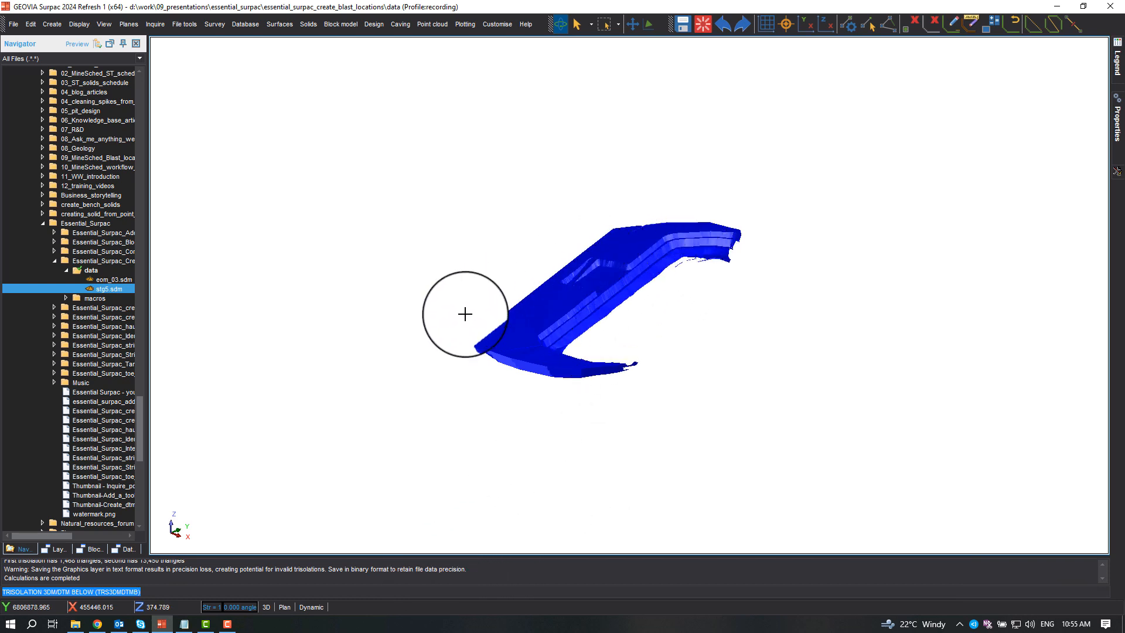
# Save the solids layer locally as stg5_clipped in GEOVIA SDM format with the .sdm extension.
pyautogui.scroll(2, 465, 314)
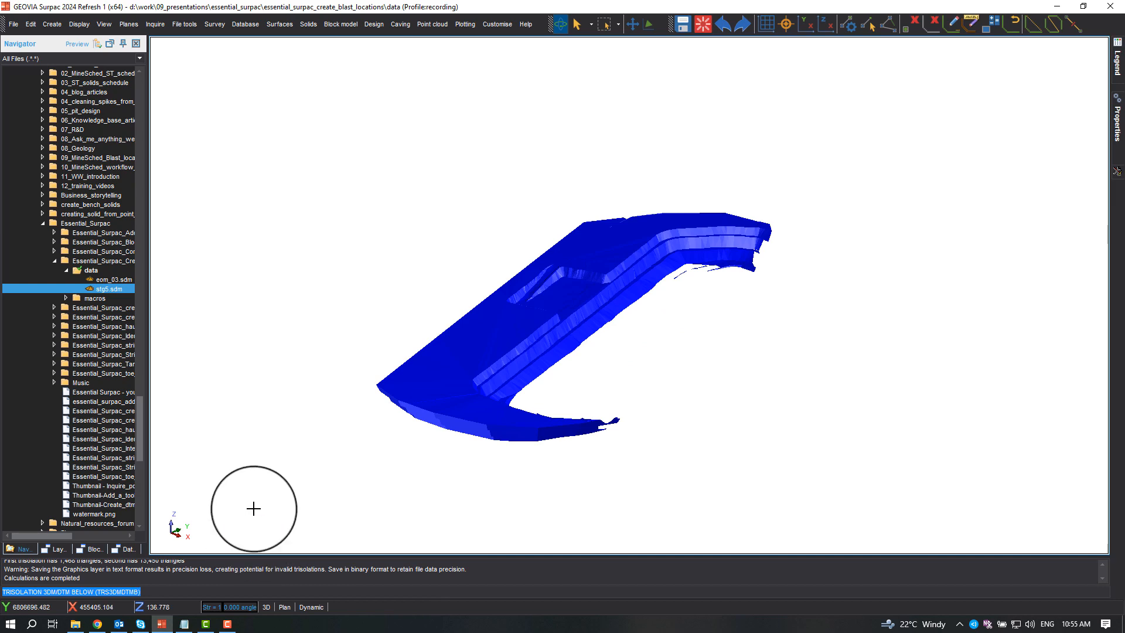
pyautogui.click(683, 24)
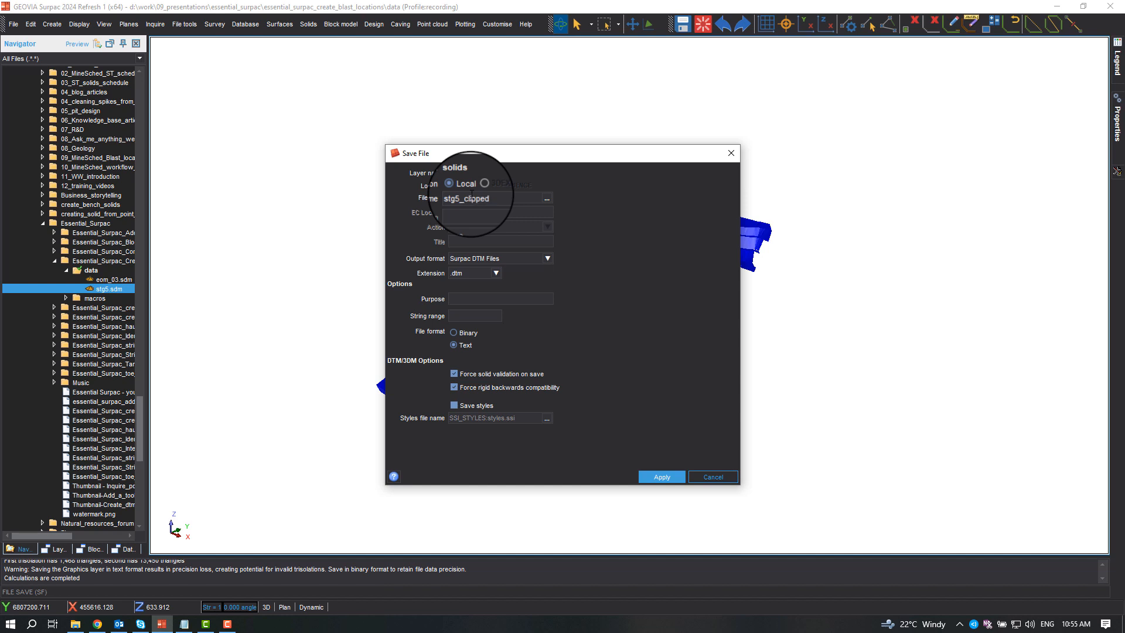
pyautogui.click(493, 259)
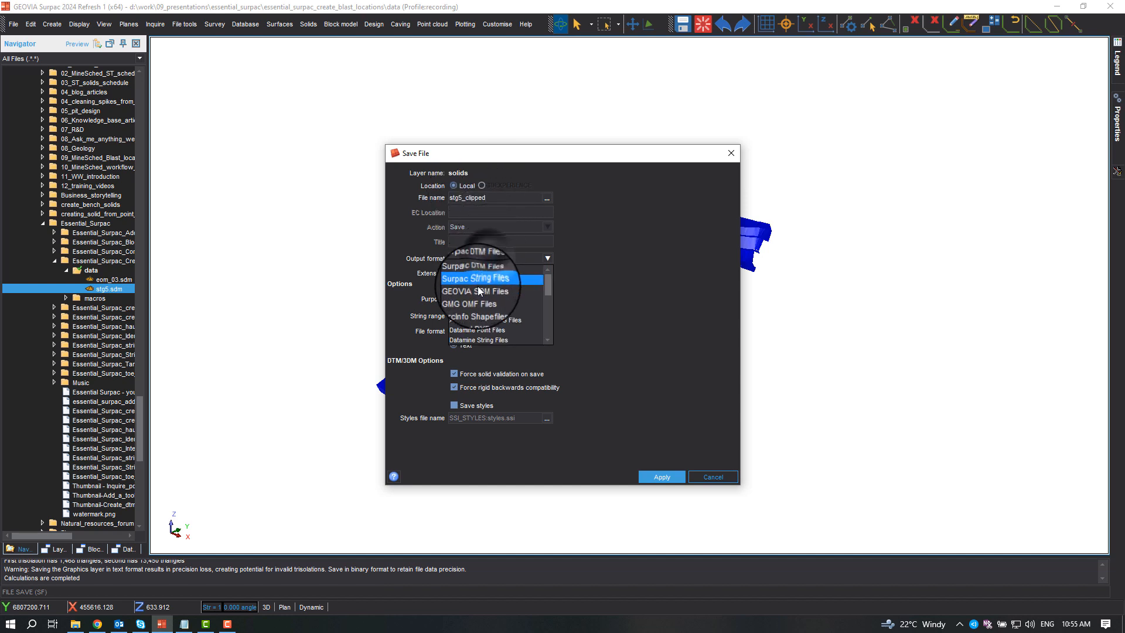
pyautogui.click(476, 291)
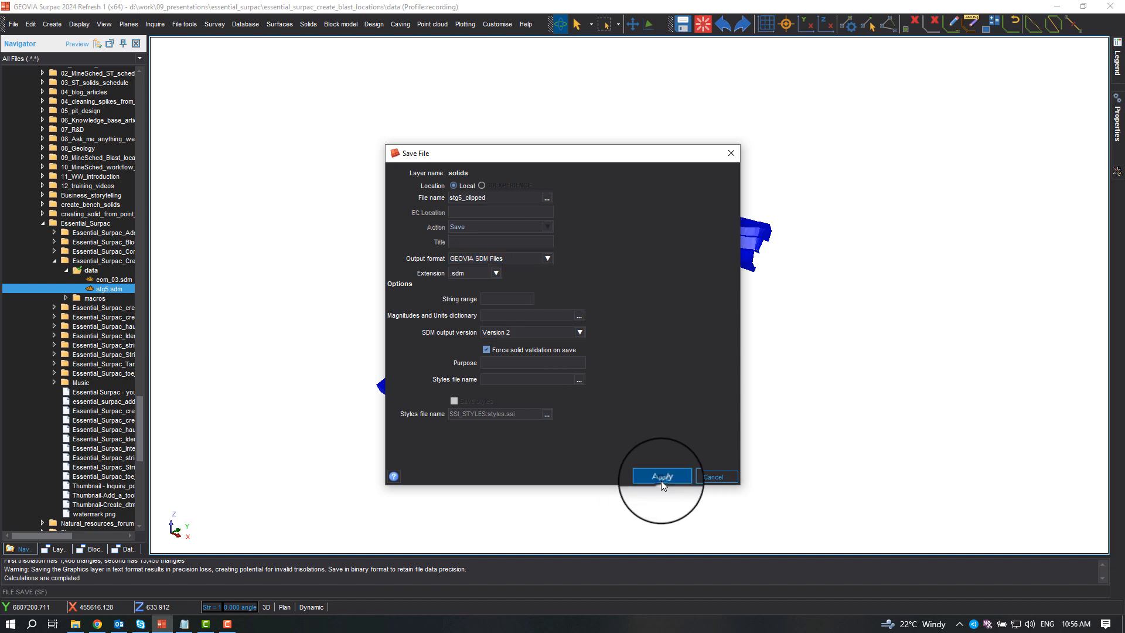
pyautogui.click(661, 475)
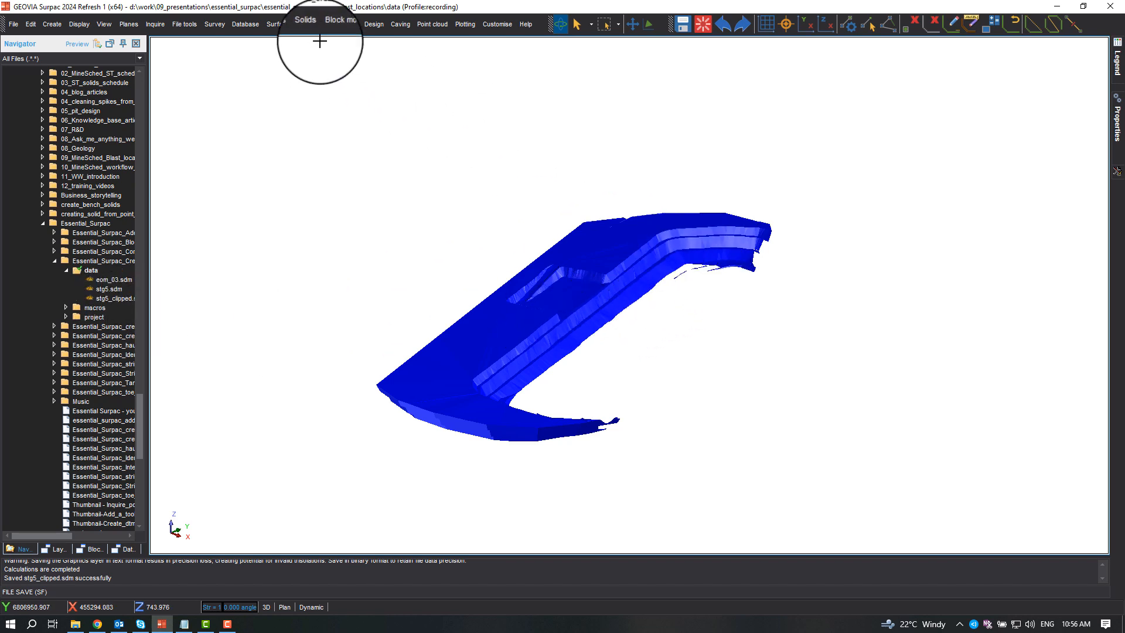
# Validate the objects and trisolations in the solids layer with the default settings and enlarge the message area to read the report.
pyautogui.click(308, 24)
pyautogui.moveTo(314, 95)
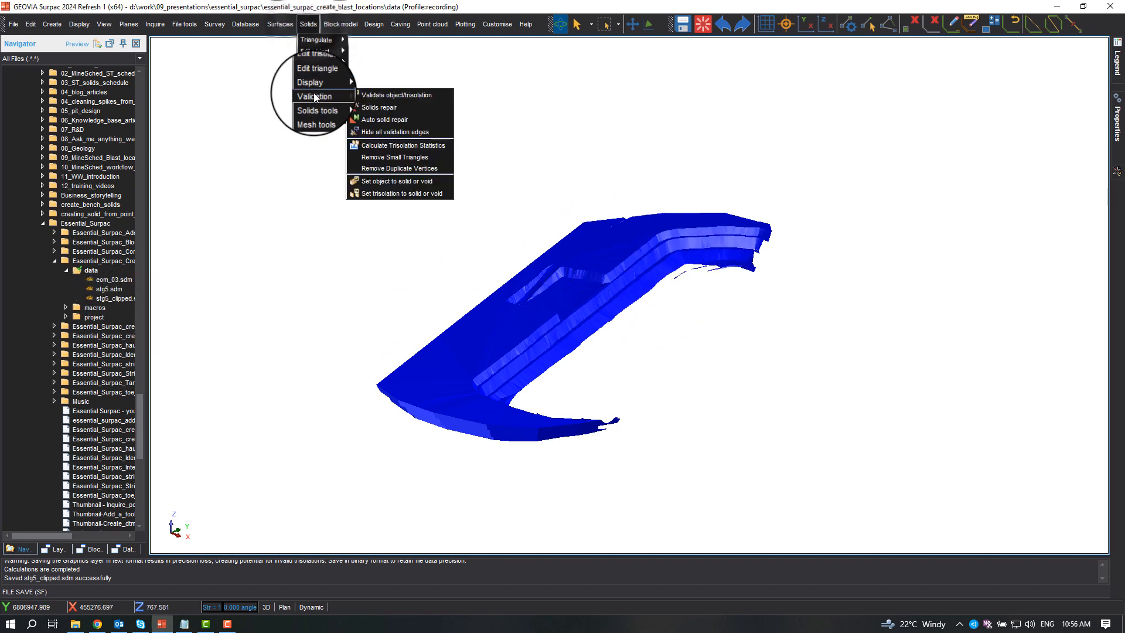
pyautogui.click(387, 97)
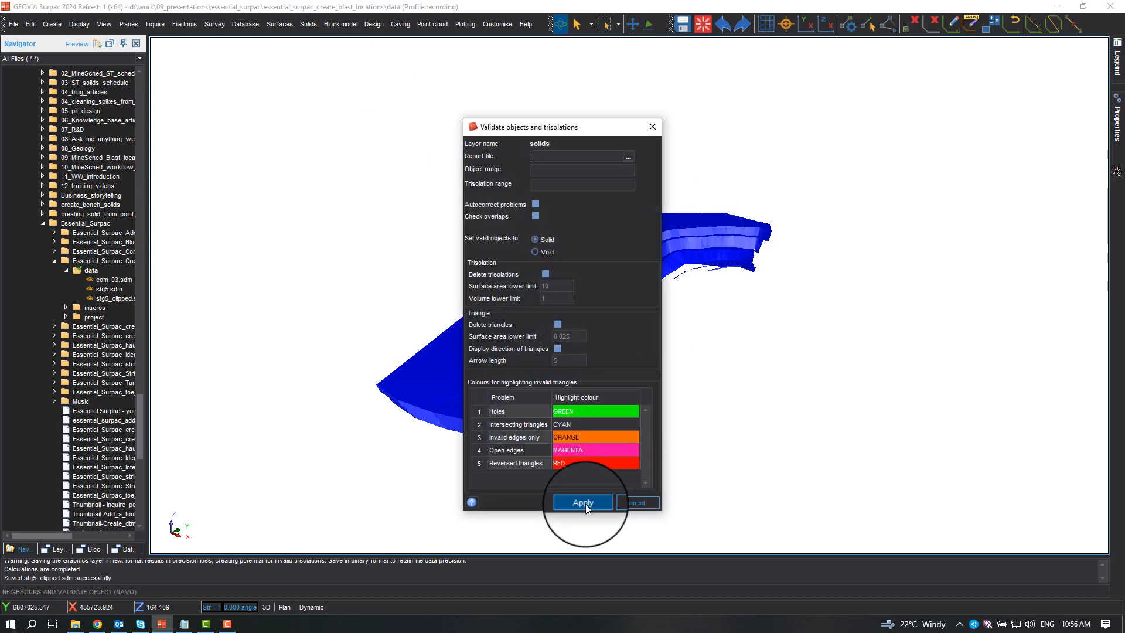
pyautogui.click(583, 502)
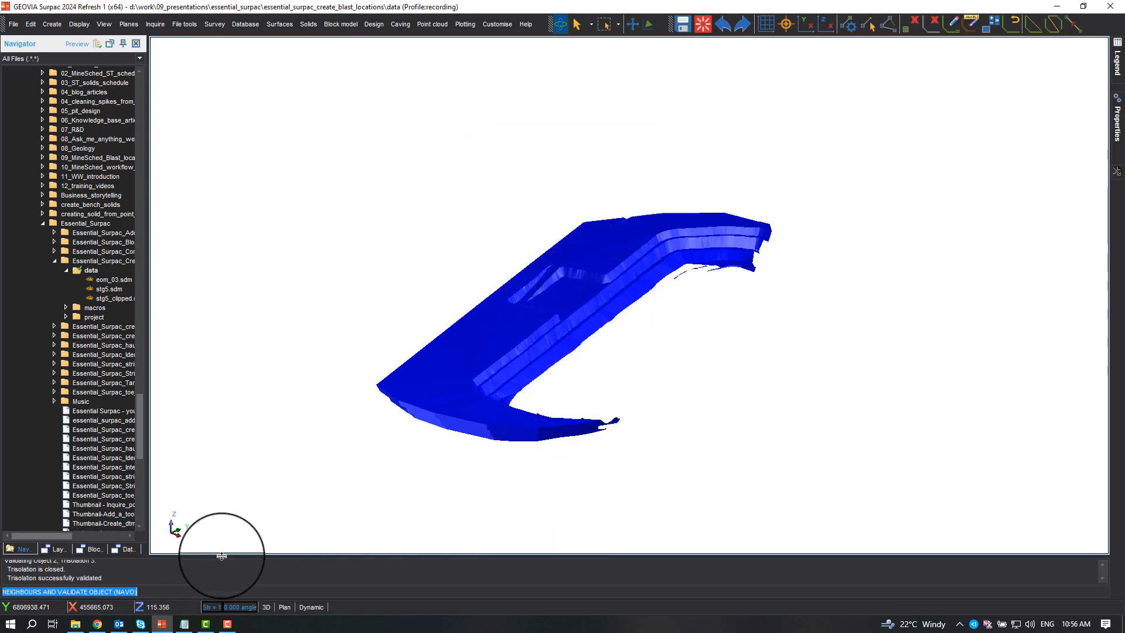
pyautogui.moveTo(222, 554); pyautogui.dragTo(223, 450)
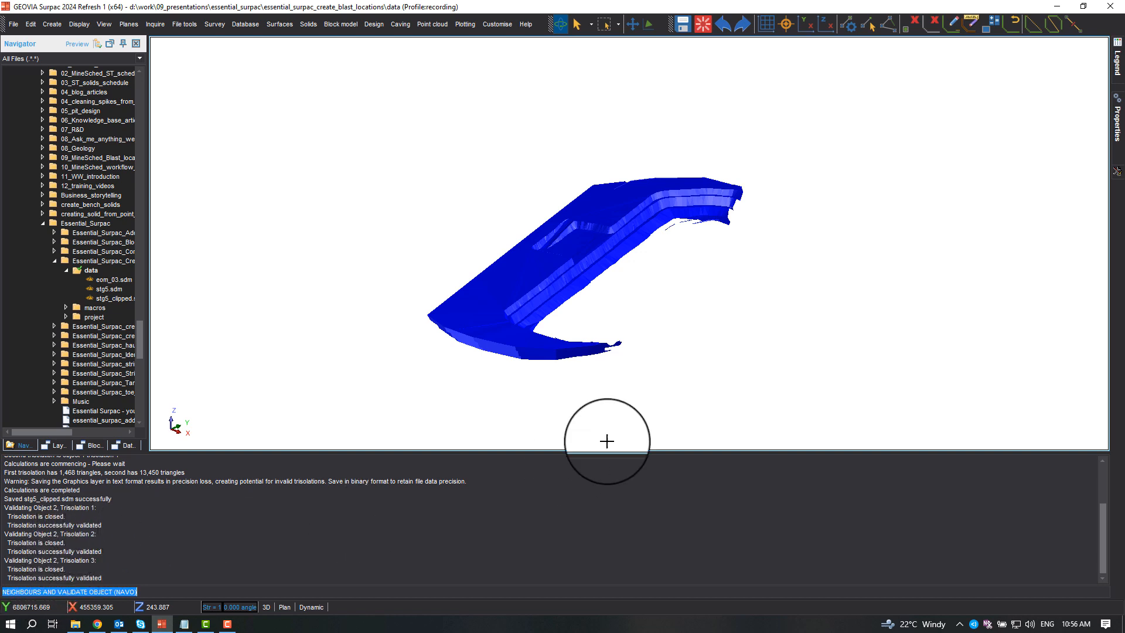
pyautogui.scroll(5, 681, 230)
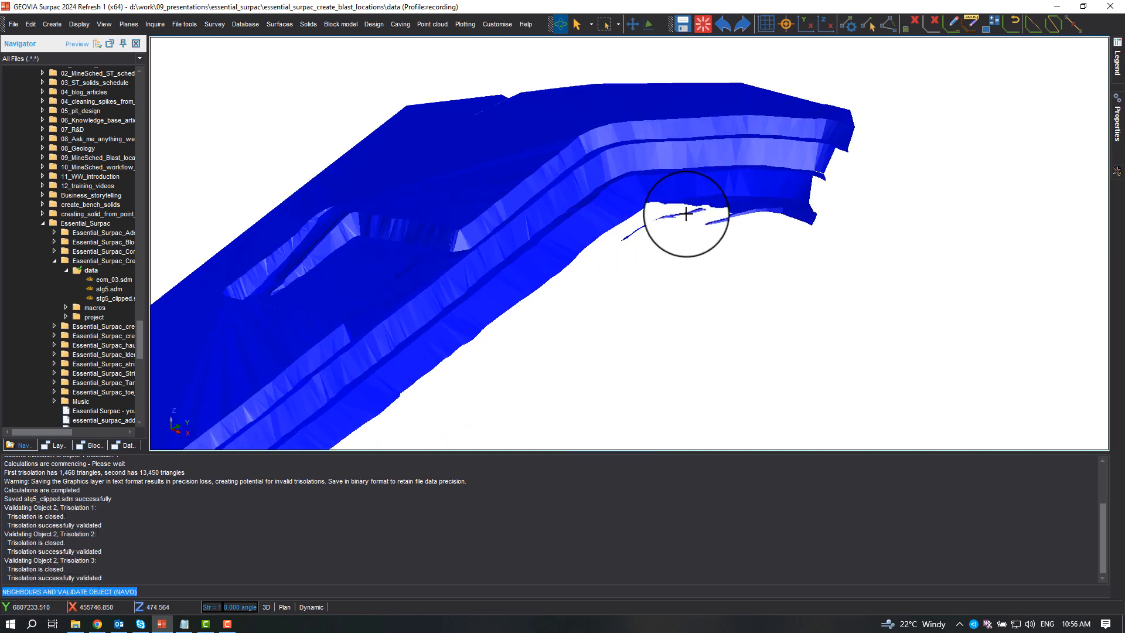
pyautogui.click(308, 25)
pyautogui.moveTo(315, 54)
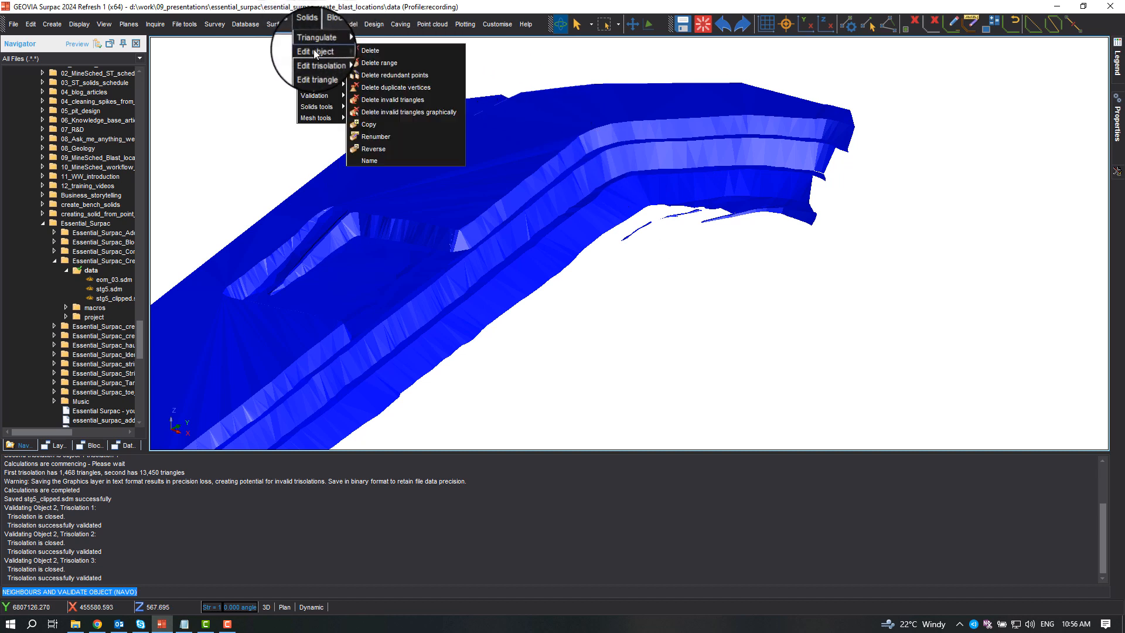
pyautogui.click(378, 78)
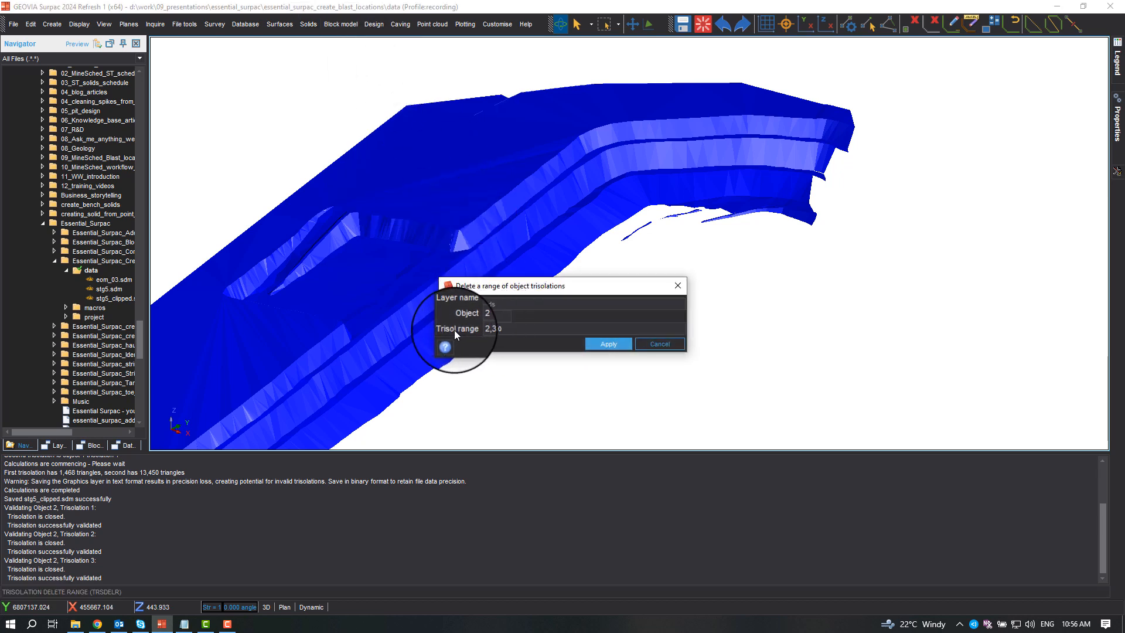
pyautogui.click(664, 344)
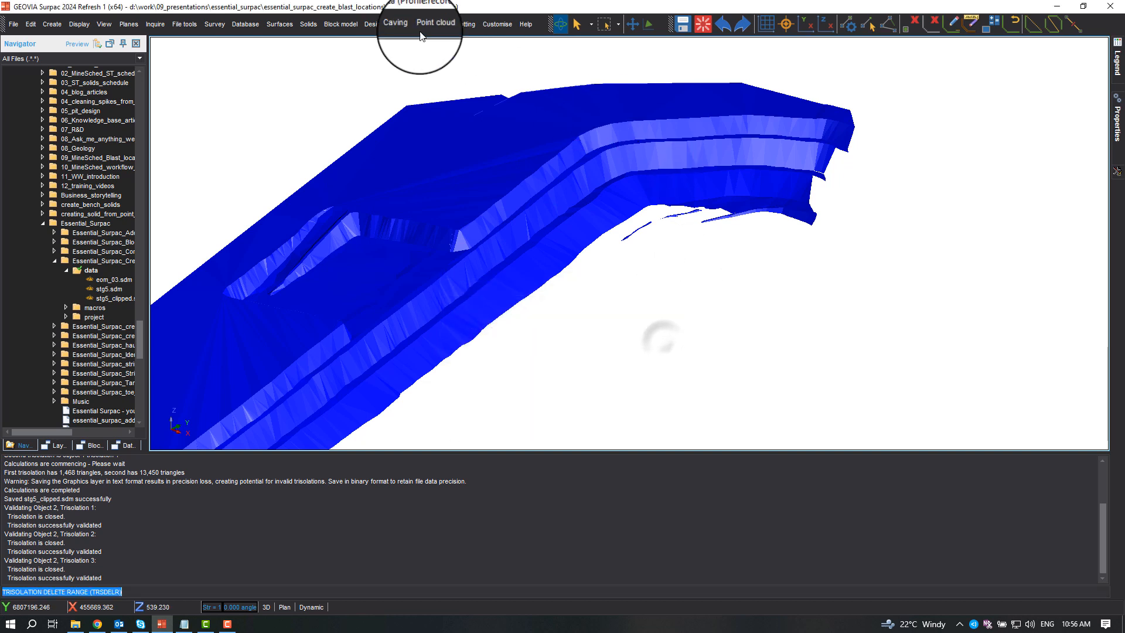
# Identify a triangle on the upper face of the main clipped solid to read its object and trisolation numbers.
pyautogui.click(157, 25)
pyautogui.click(170, 71)
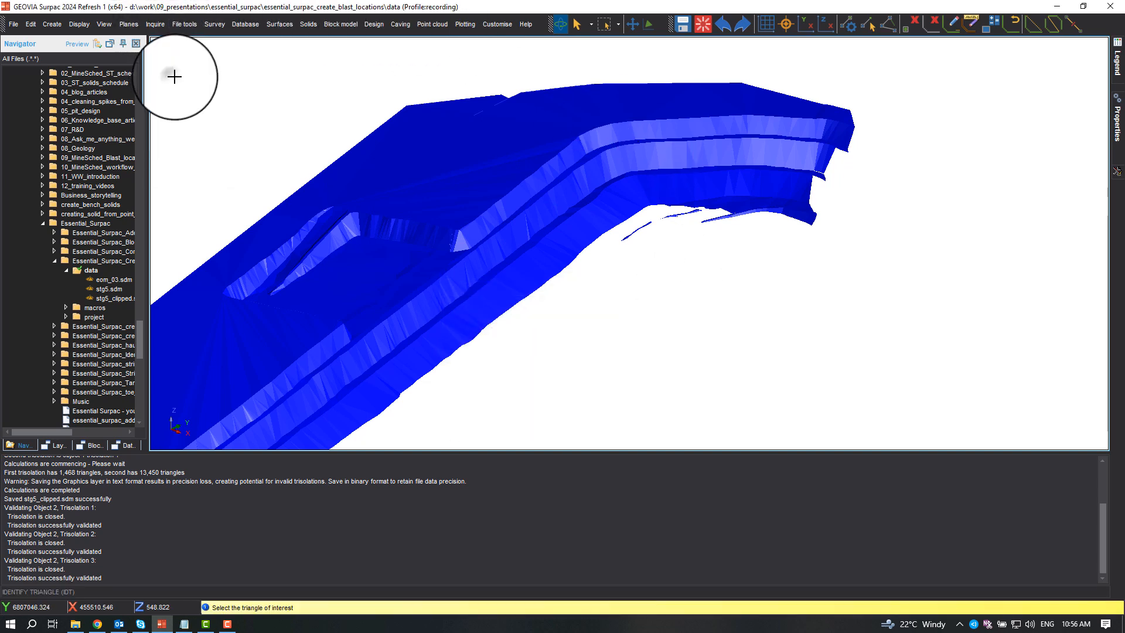
pyautogui.click(442, 139)
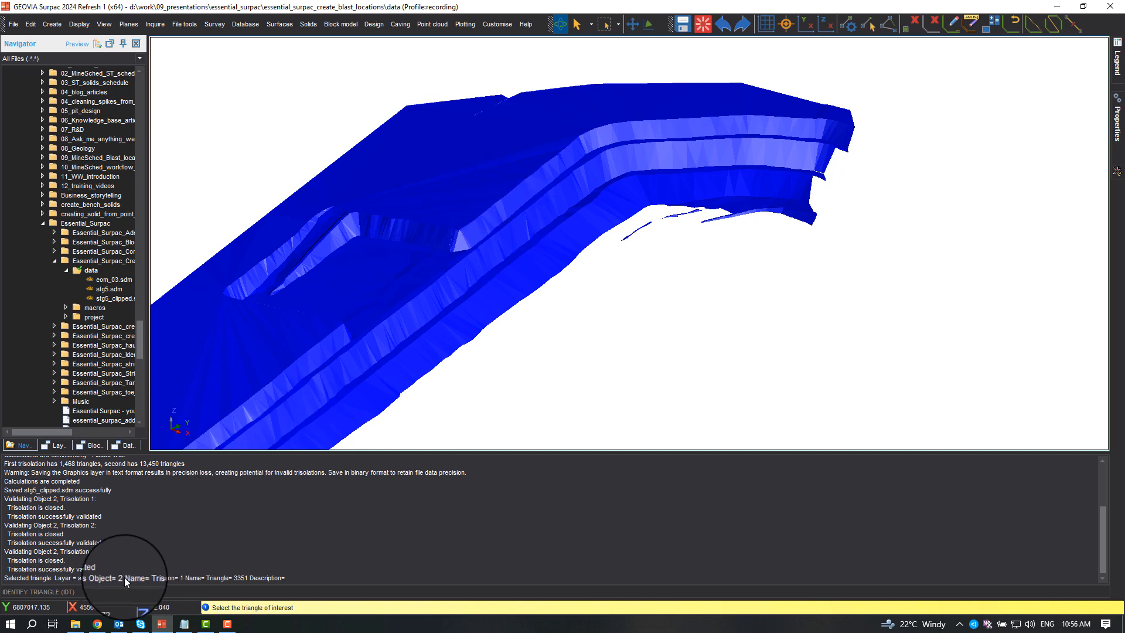
pyautogui.press('Escape')
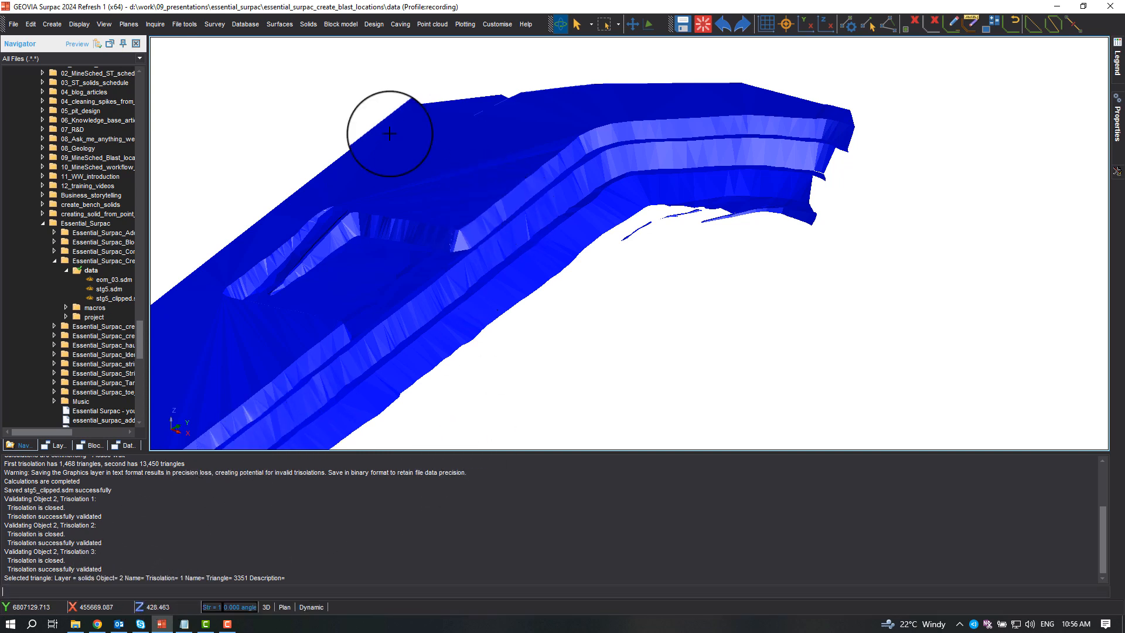
# Delete the small stray trisolations from object 2 using the trisolation range 2,32000.
pyautogui.click(309, 24)
pyautogui.moveTo(317, 62)
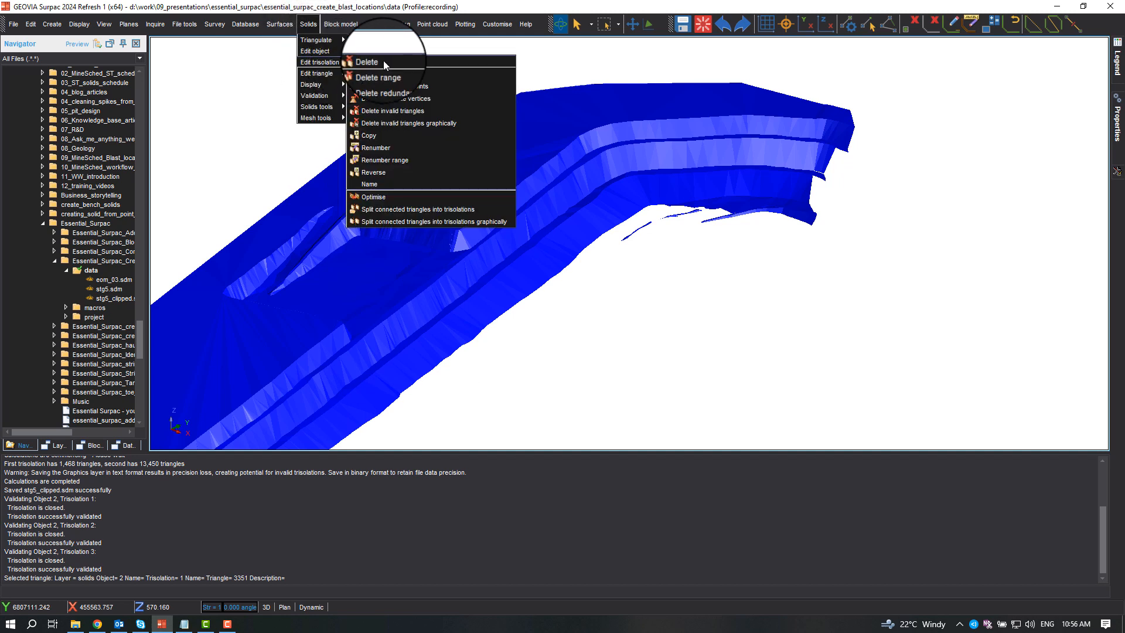
pyautogui.click(392, 78)
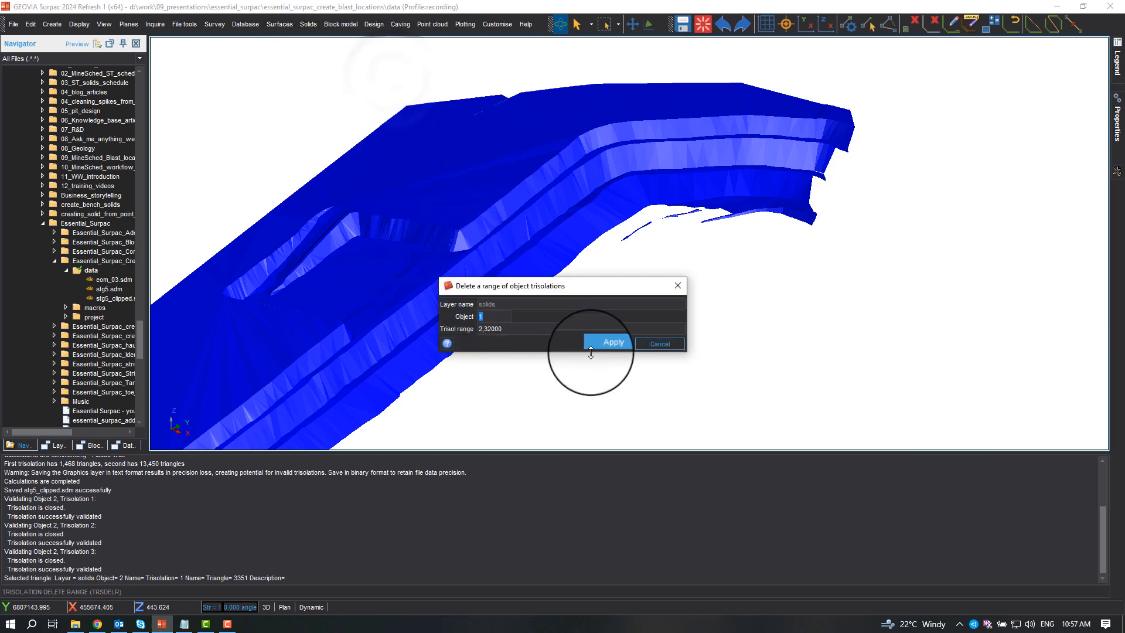
pyautogui.write('2')
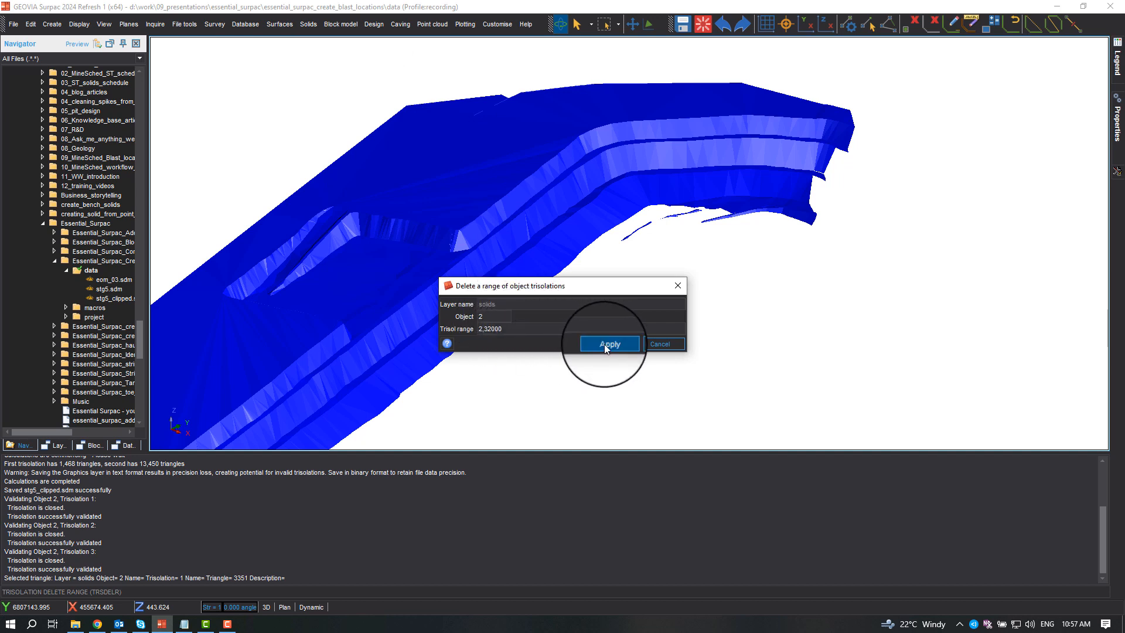
pyautogui.click(603, 343)
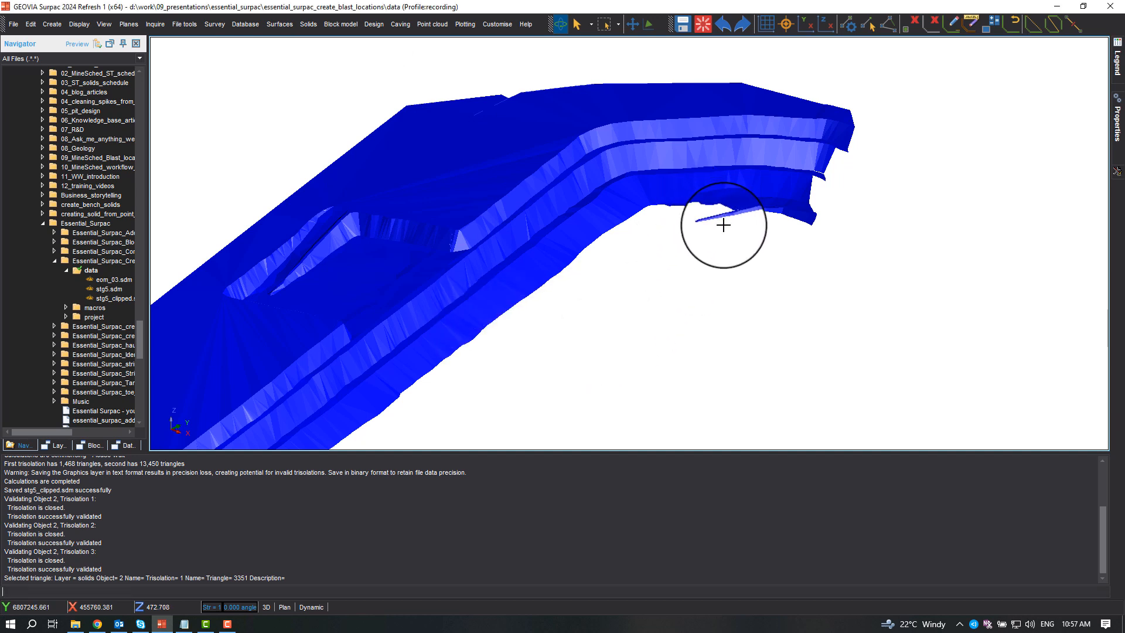
# Save the cleaned solids layer over the existing stg5_clipped.sdm file.
pyautogui.scroll(-2, 554, 273)
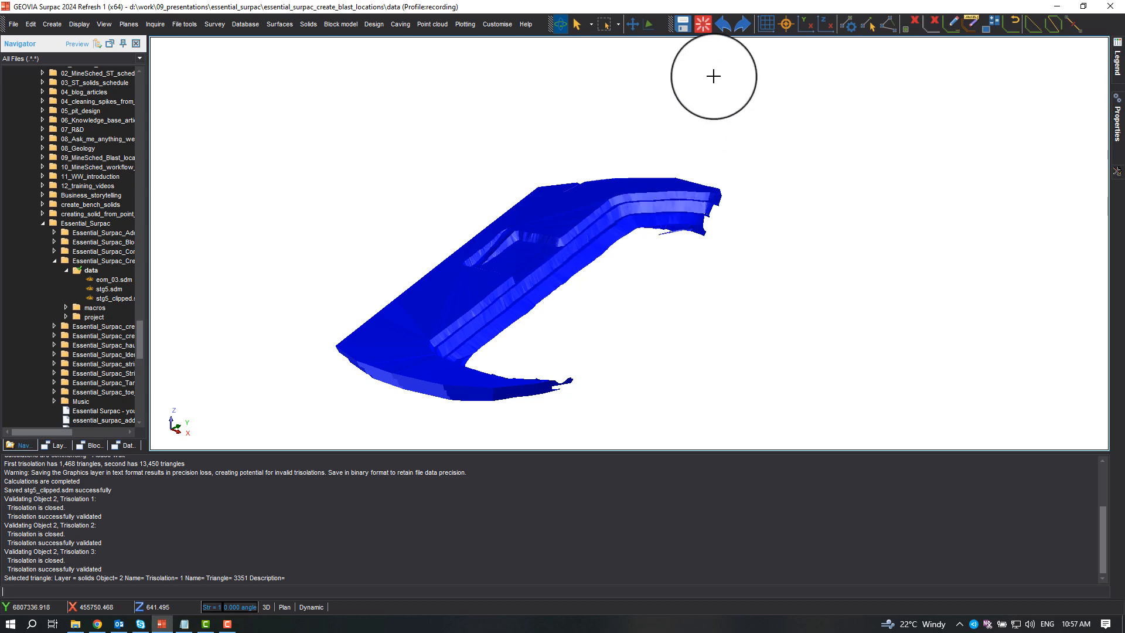
pyautogui.click(683, 26)
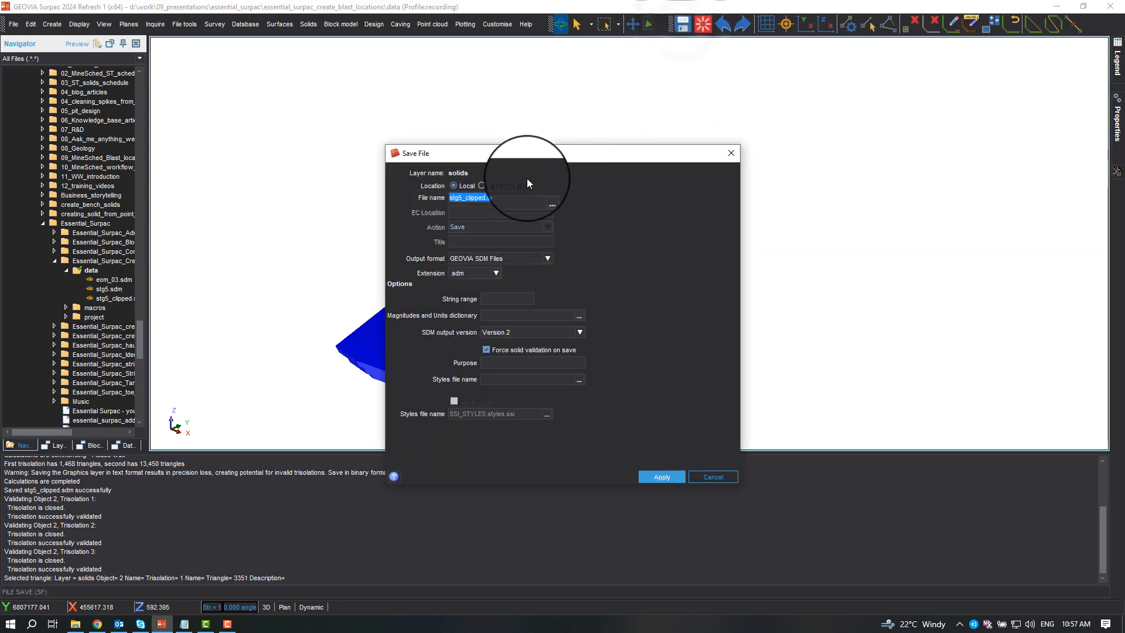
pyautogui.click(659, 479)
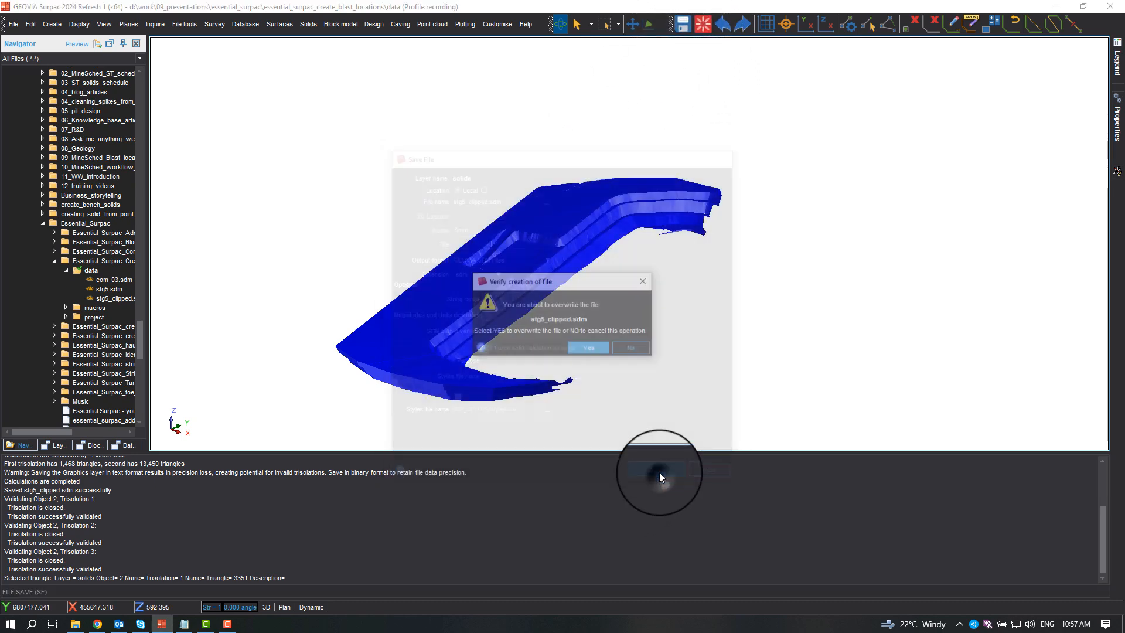
pyautogui.click(593, 346)
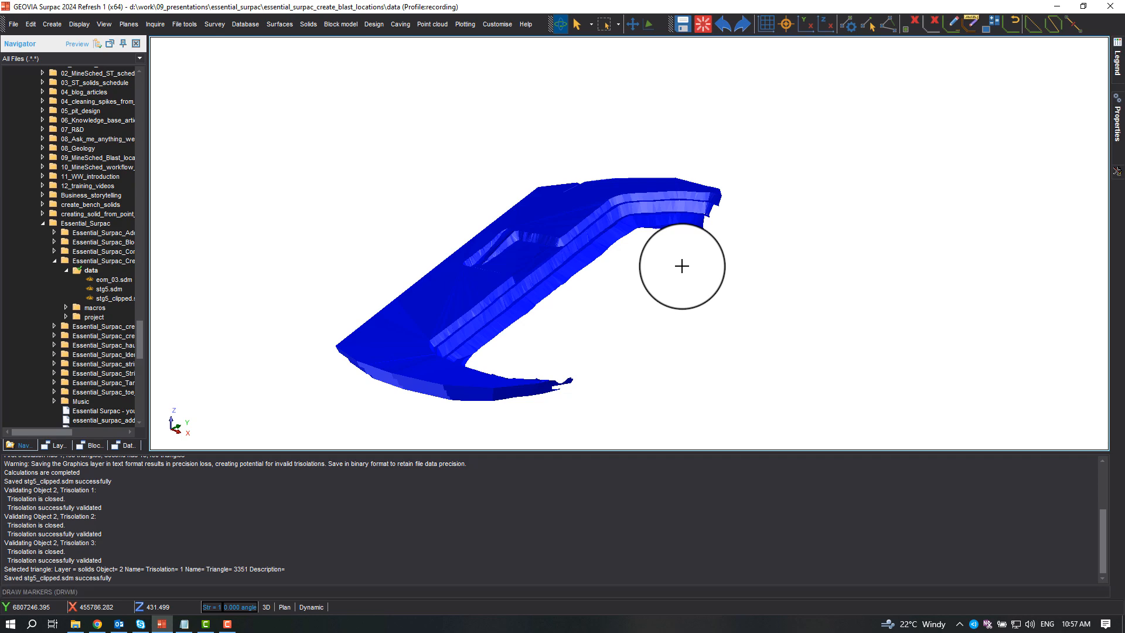
# Draw point markers on the solids layer and examine the points around the edges of the clipped solid.
pyautogui.press('Return')
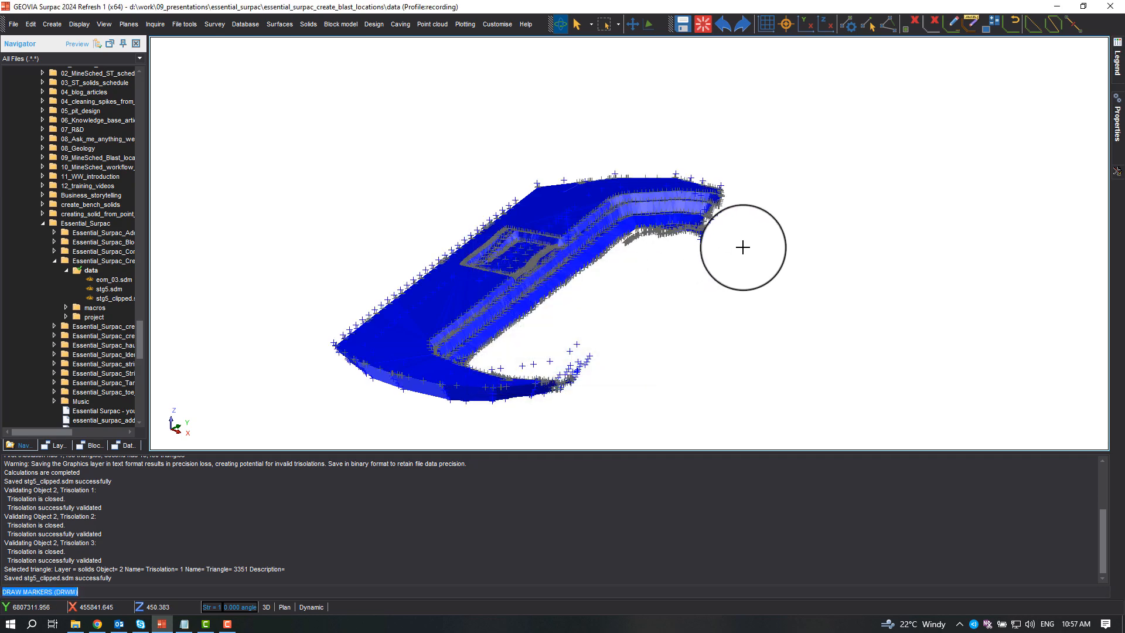
pyautogui.scroll(4, 726, 237)
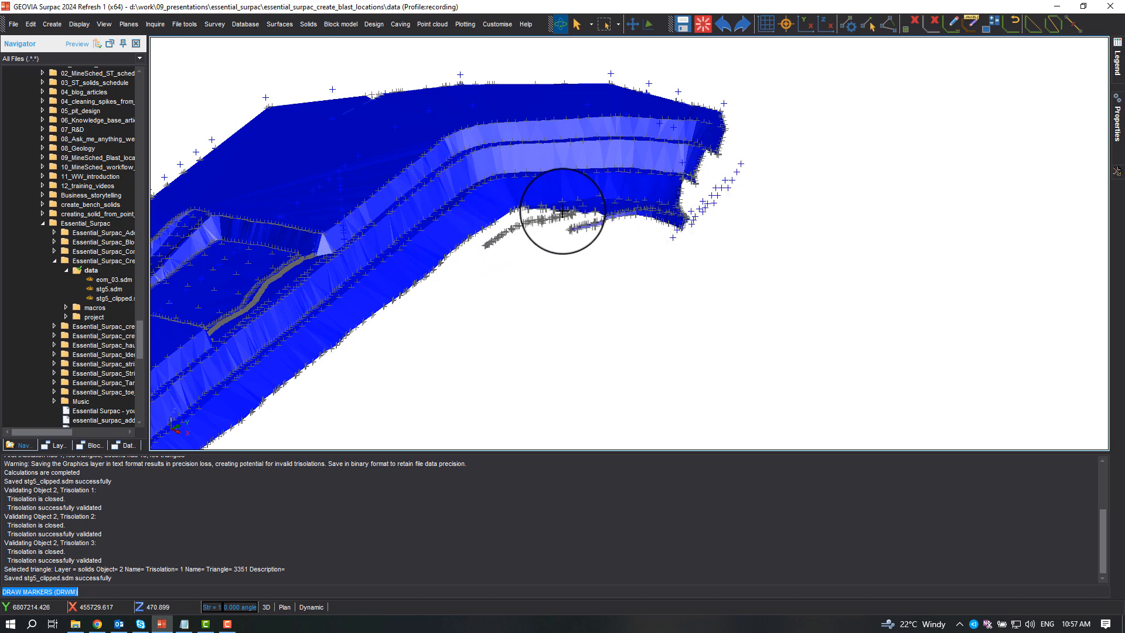
pyautogui.scroll(-11, 643, 273)
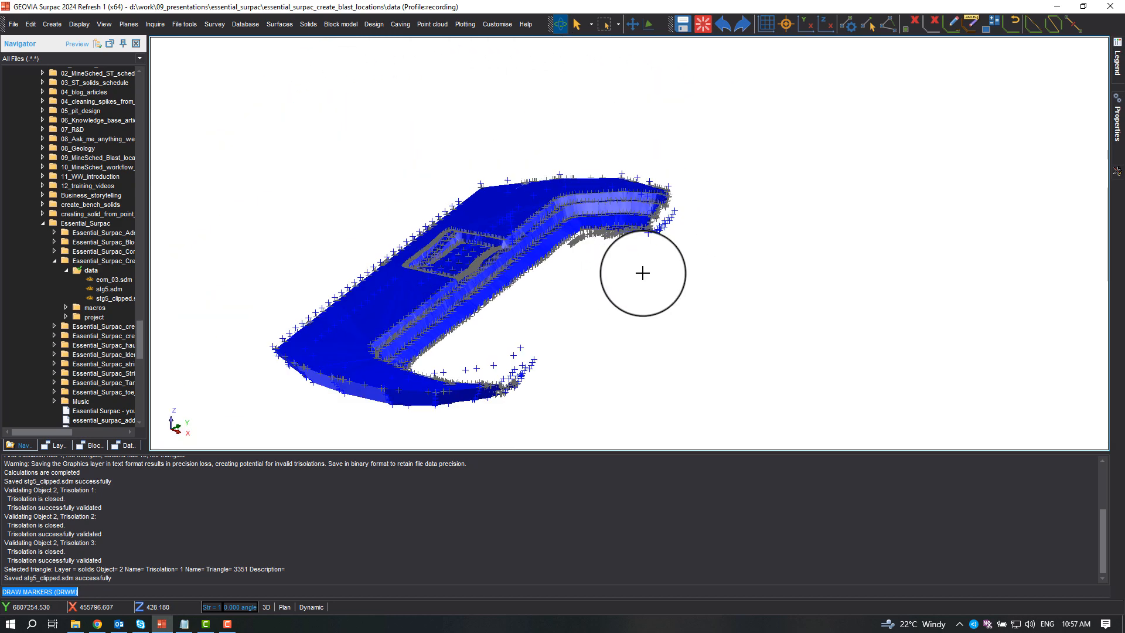
# Delete the redundant points from the solids layer that are not triangle vertices, and erase the point markers.
pyautogui.scroll(3, 596, 208)
pyautogui.scroll(10, 629, 272)
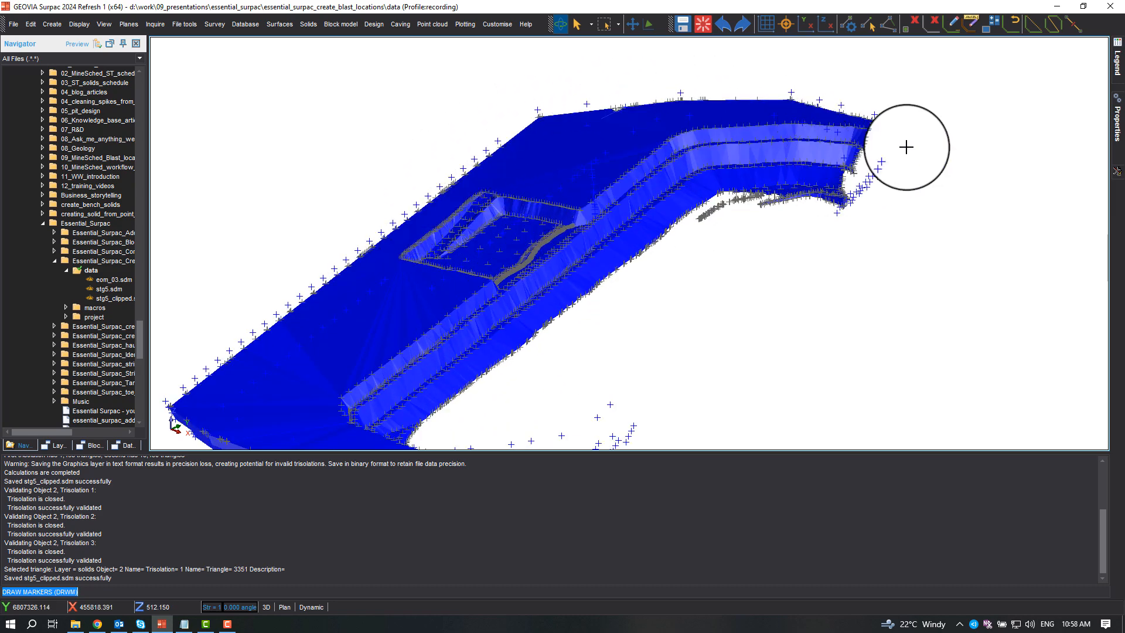
pyautogui.moveTo(896, 176); pyautogui.dragTo(806, 278, button='middle')
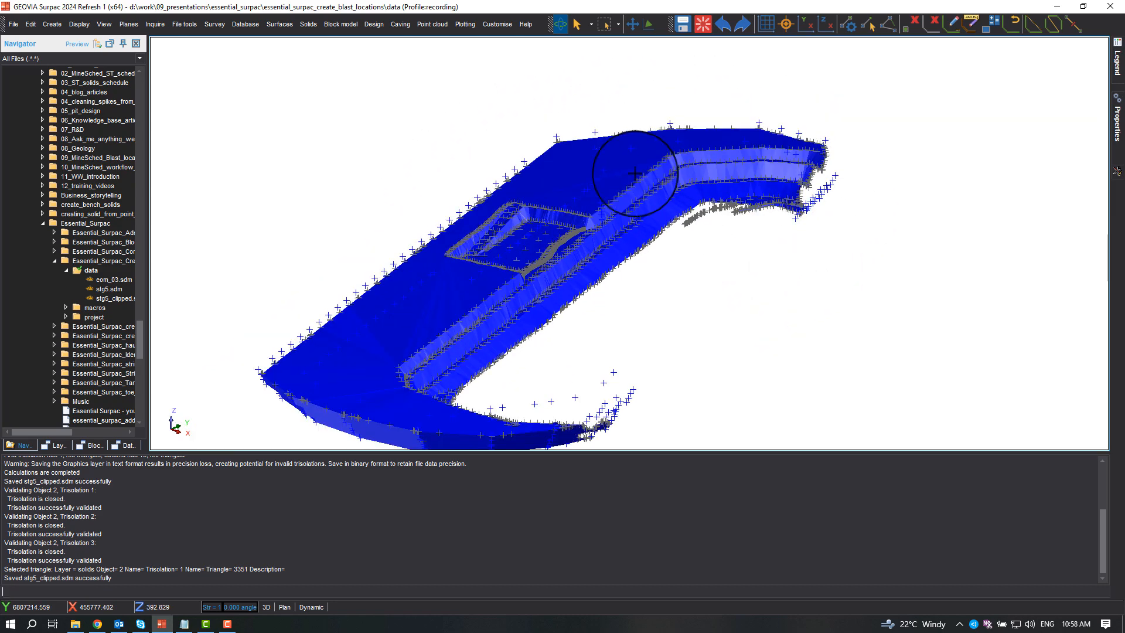
pyautogui.click(307, 25)
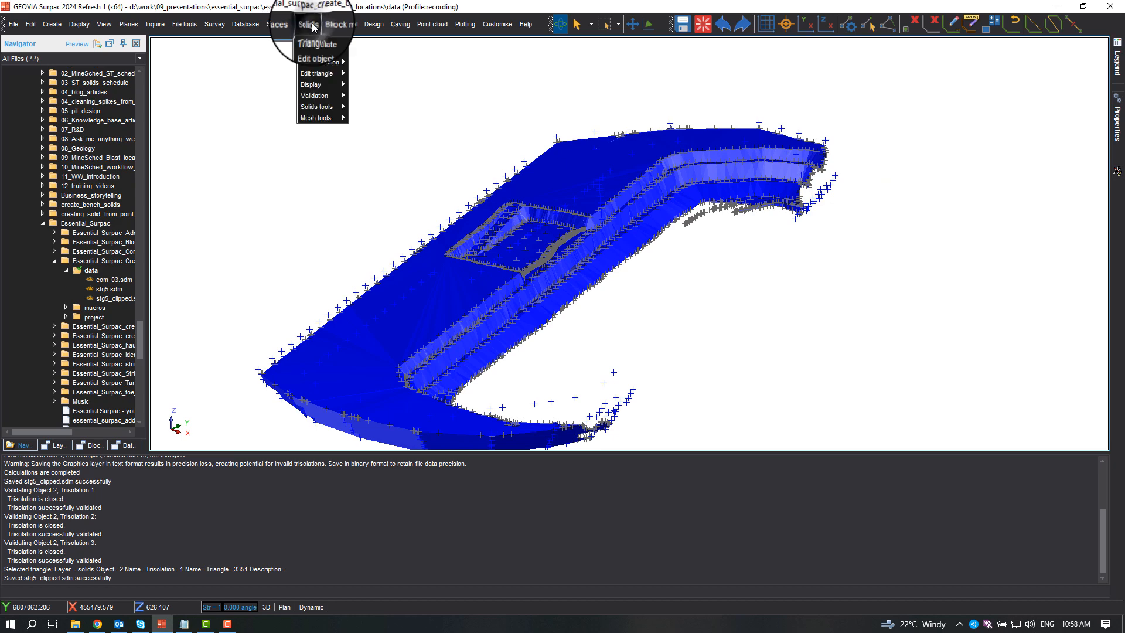
pyautogui.moveTo(312, 54)
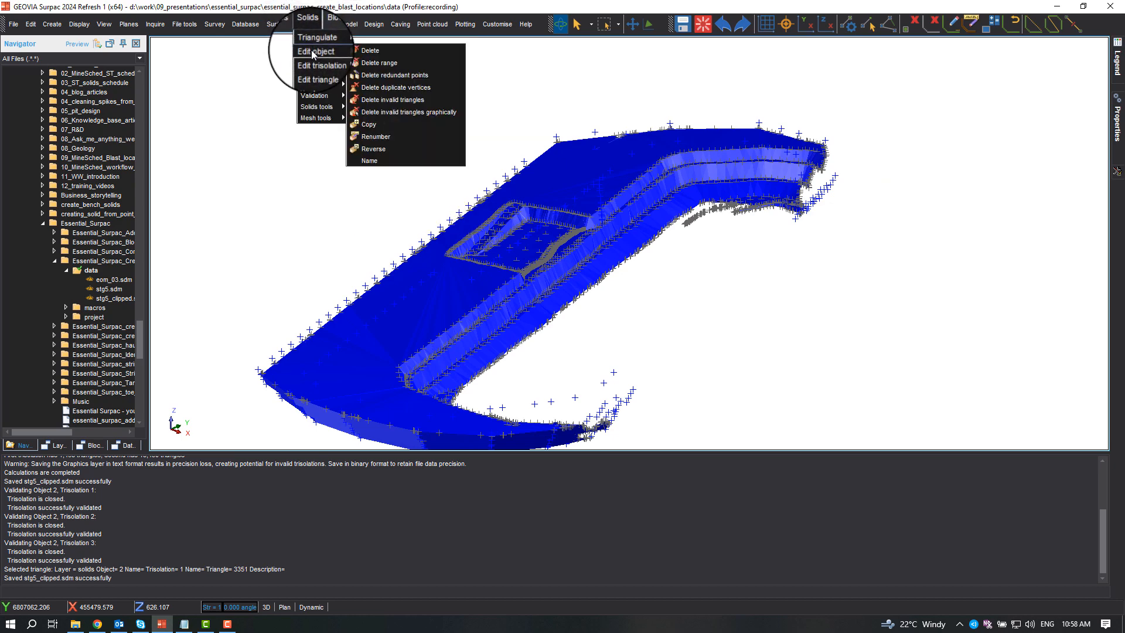
pyautogui.click(387, 76)
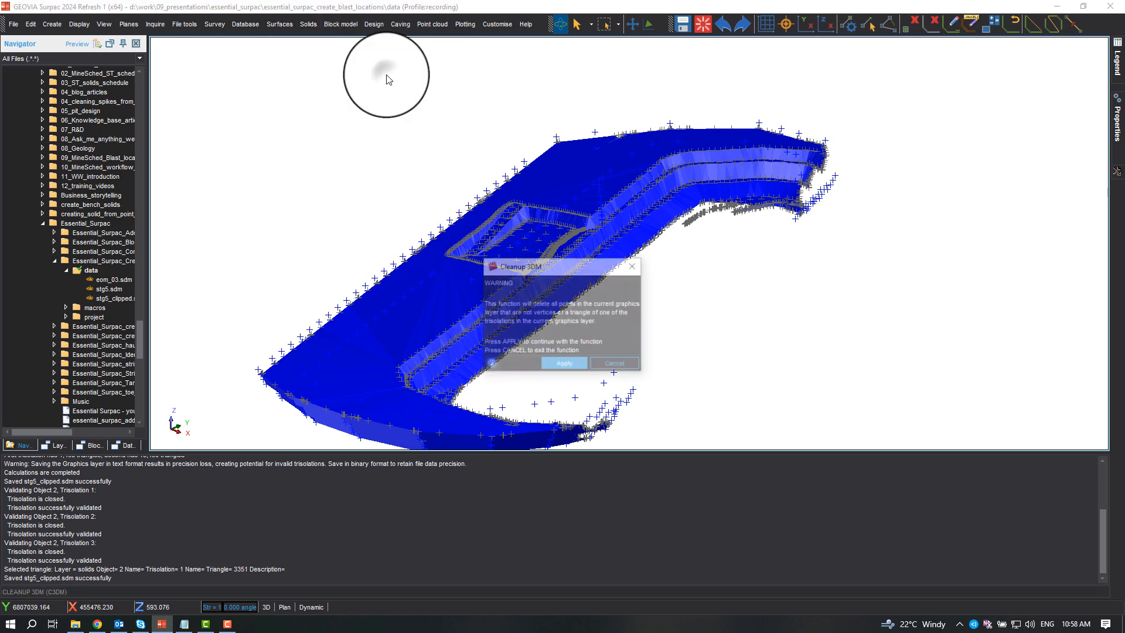
pyautogui.click(564, 364)
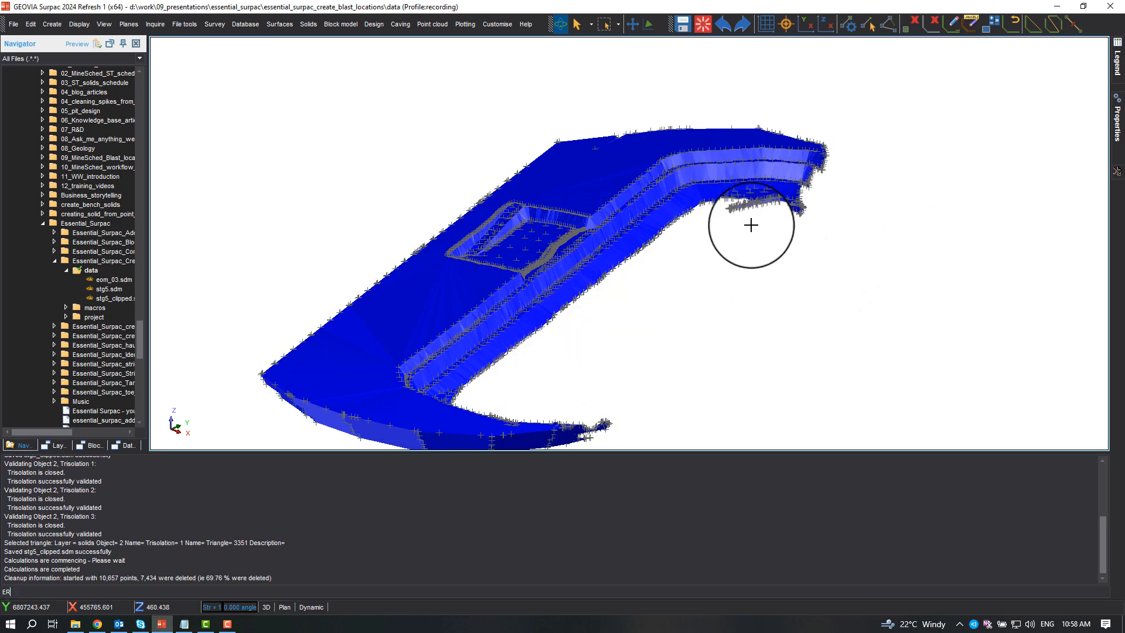
pyautogui.press('Return')
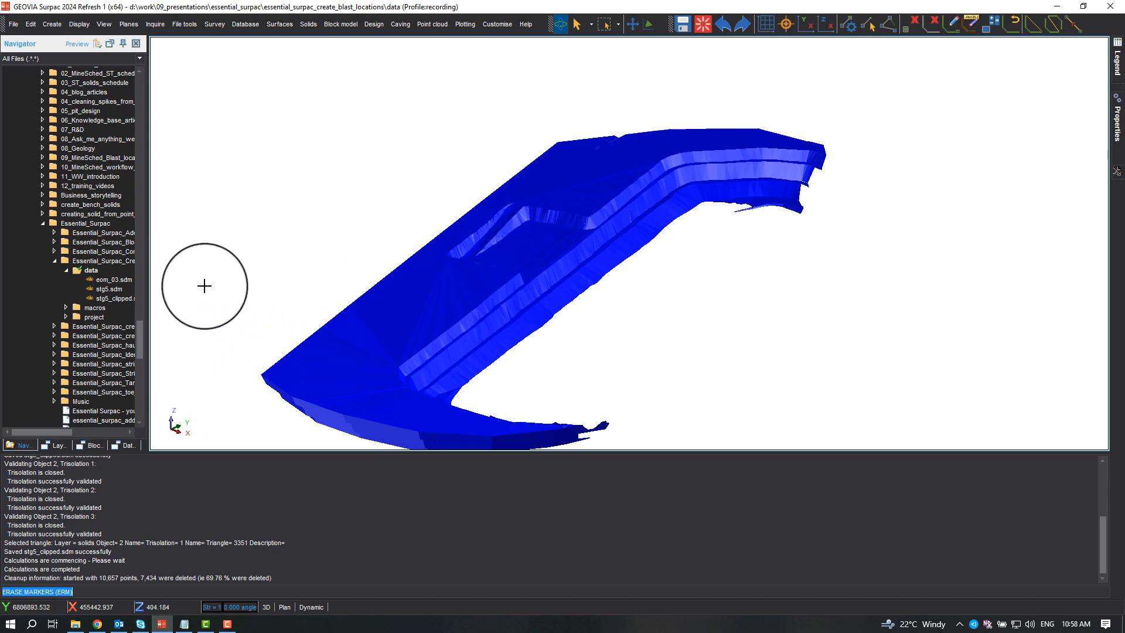
# Save the cleaned solids layer over the existing stg5_clipped.sdm file.
pyautogui.click(682, 26)
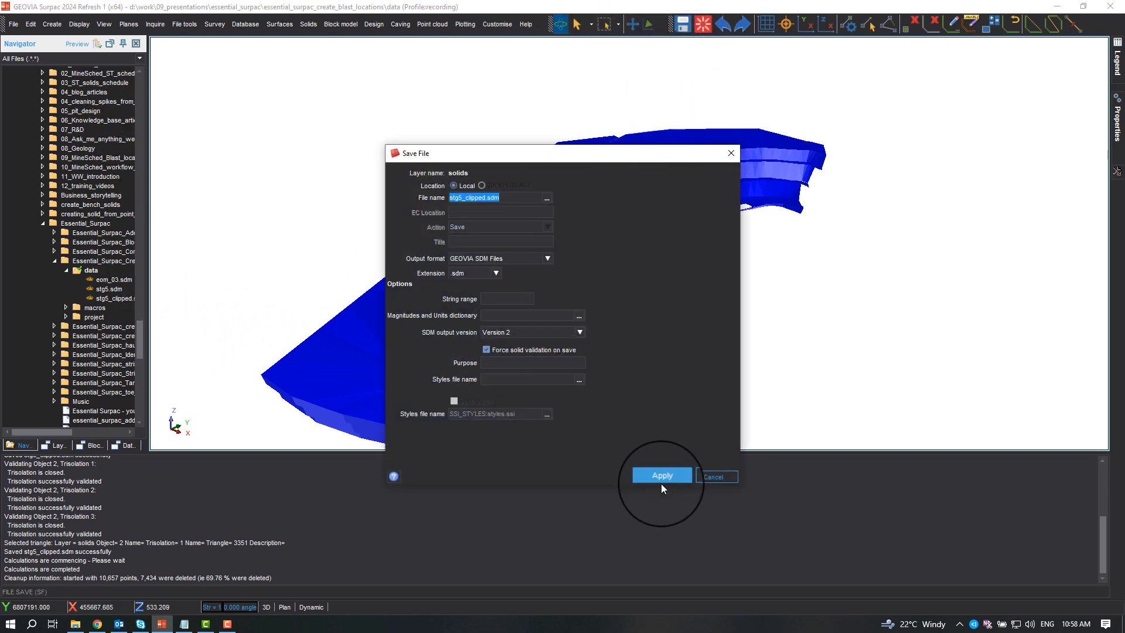
pyautogui.click(663, 476)
pyautogui.click(595, 351)
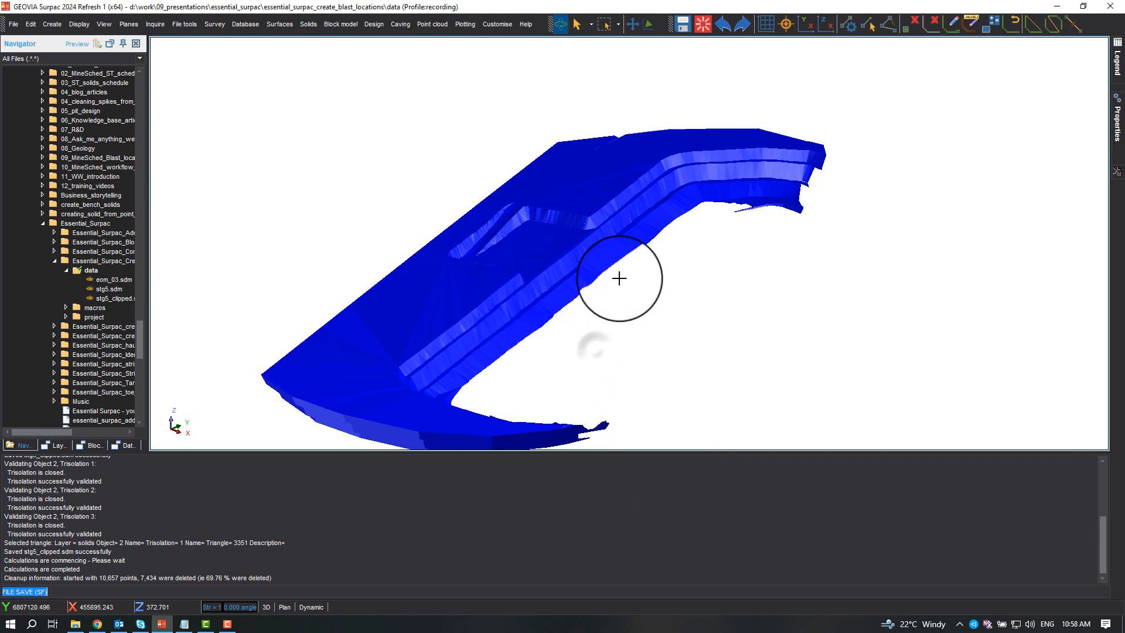
# Validate the objects and trisolations in the solids layer.
pyautogui.click(308, 25)
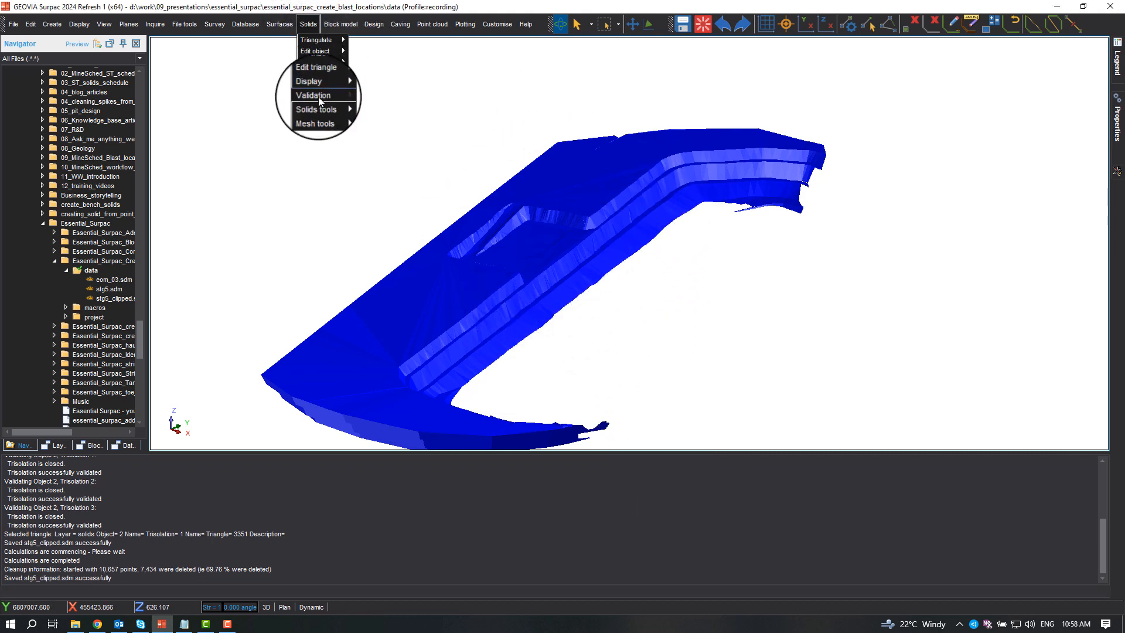
pyautogui.moveTo(318, 100)
pyautogui.click(375, 93)
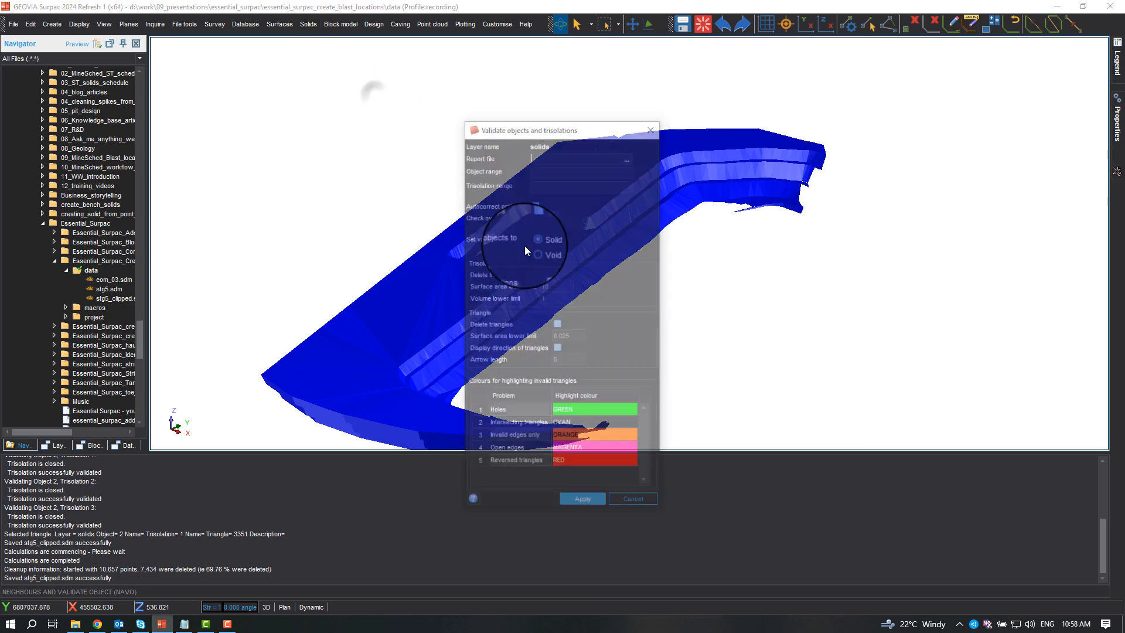
pyautogui.click(584, 504)
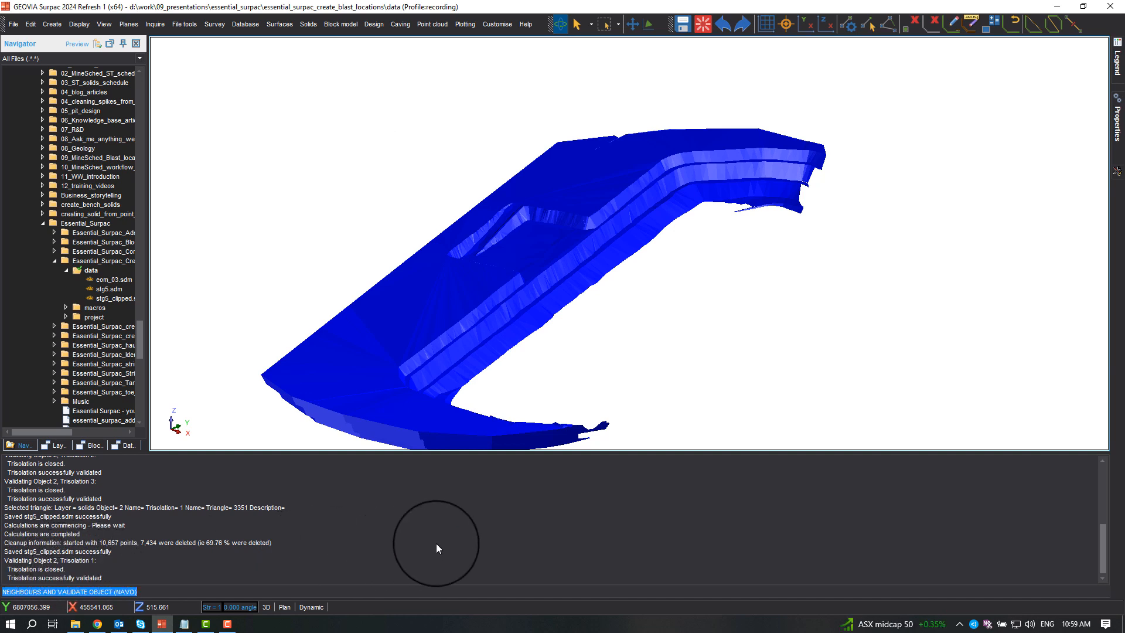
# Identify points on the successive bench levels near the central pit of the clipped solid to read their elevations.
pyautogui.moveTo(565, 389); pyautogui.dragTo(588, 362)
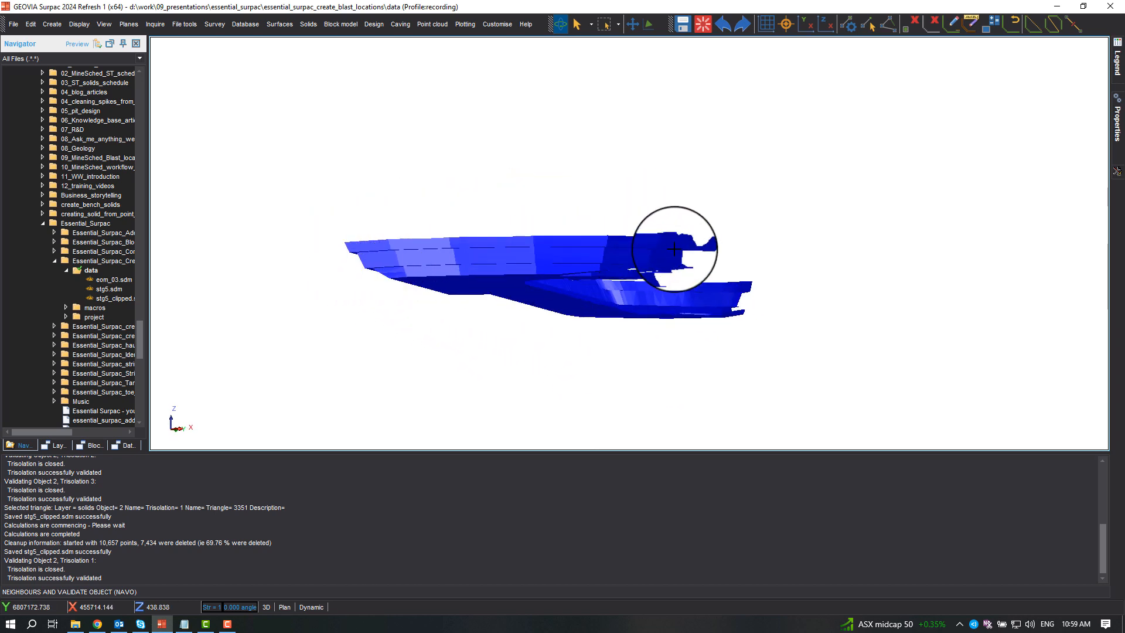
pyautogui.moveTo(627, 254); pyautogui.dragTo(650, 240)
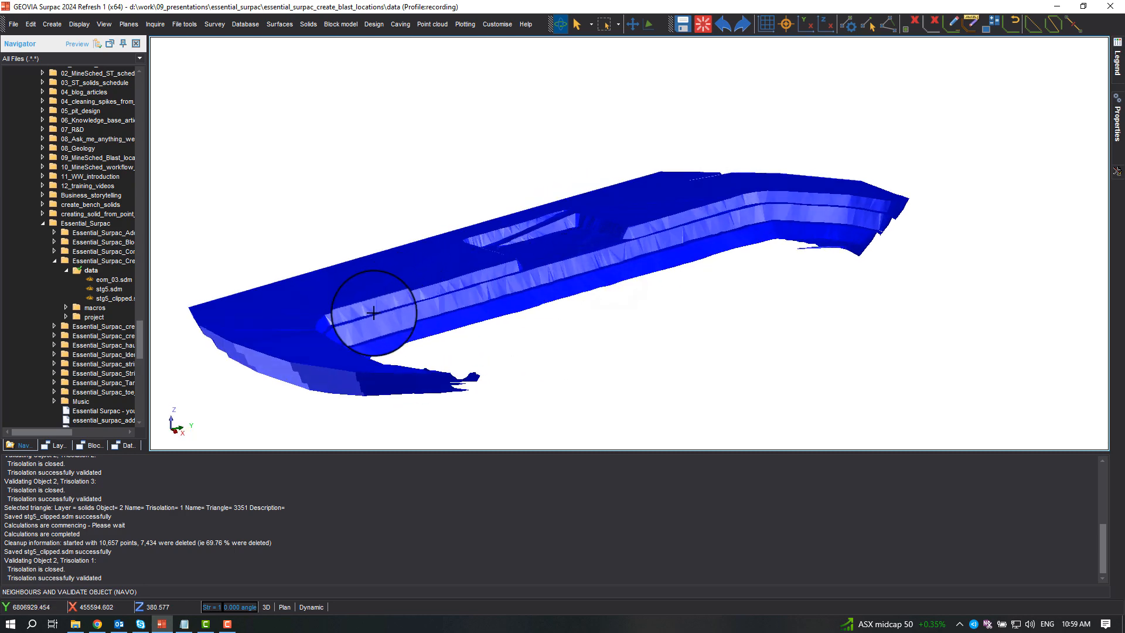
pyautogui.moveTo(724, 209); pyautogui.dragTo(490, 258)
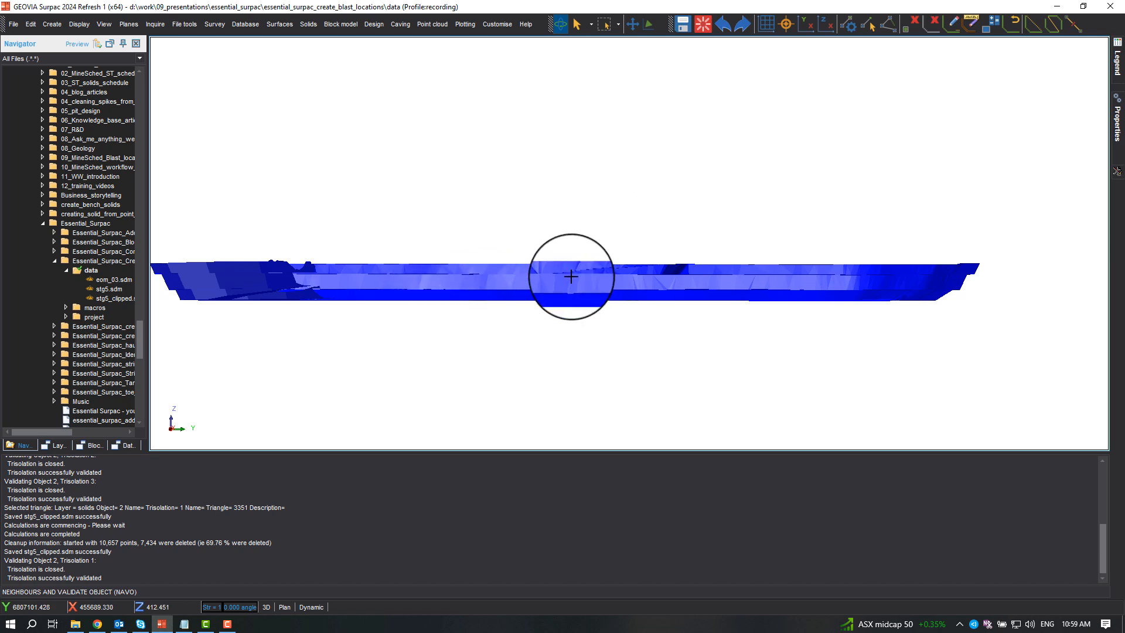
pyautogui.moveTo(574, 276); pyautogui.dragTo(600, 290)
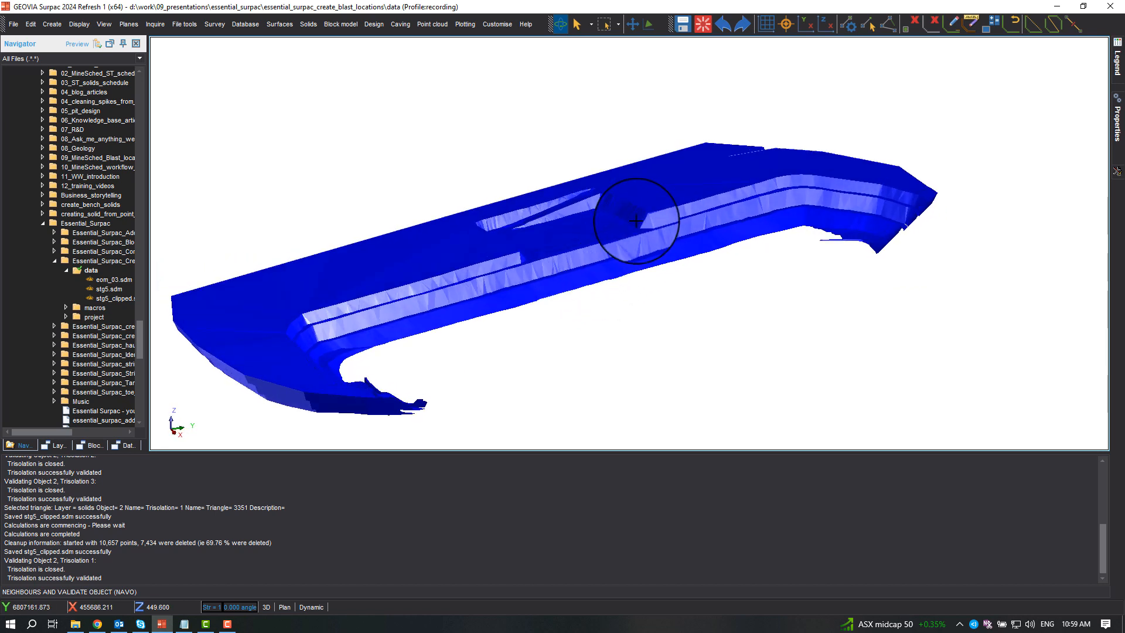
pyautogui.click(155, 24)
pyautogui.click(165, 41)
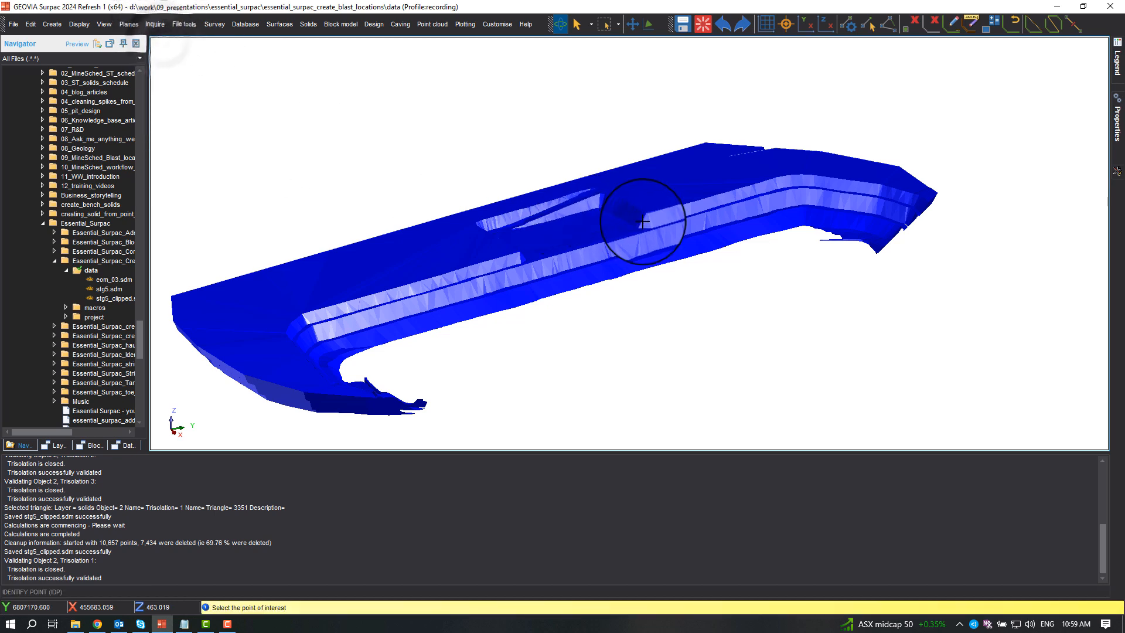
pyautogui.click(675, 241)
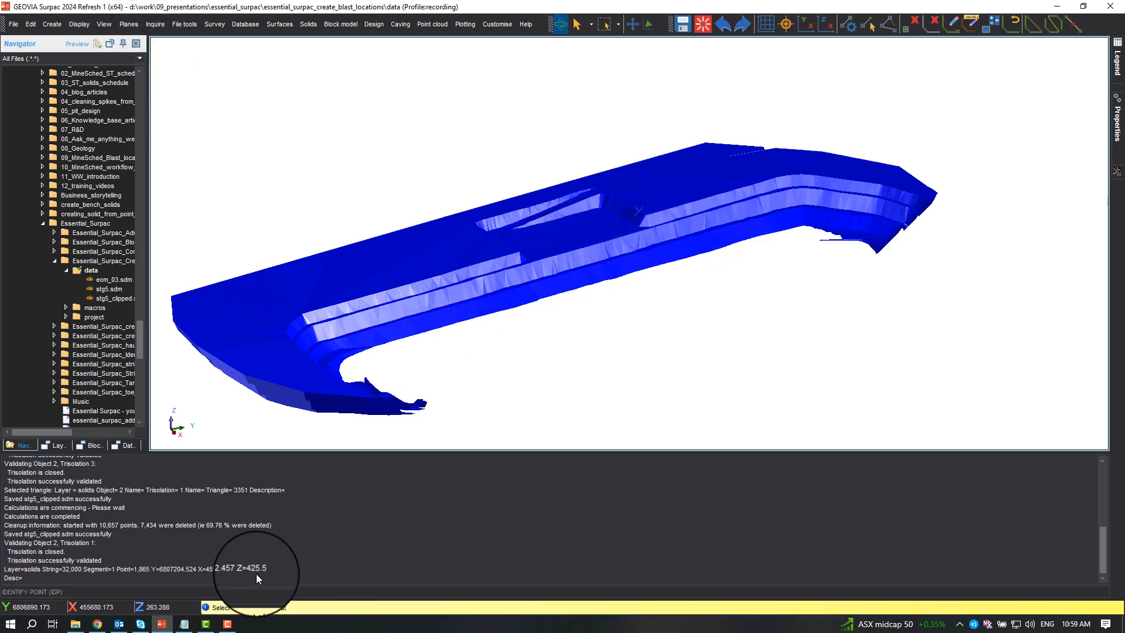
pyautogui.click(579, 245)
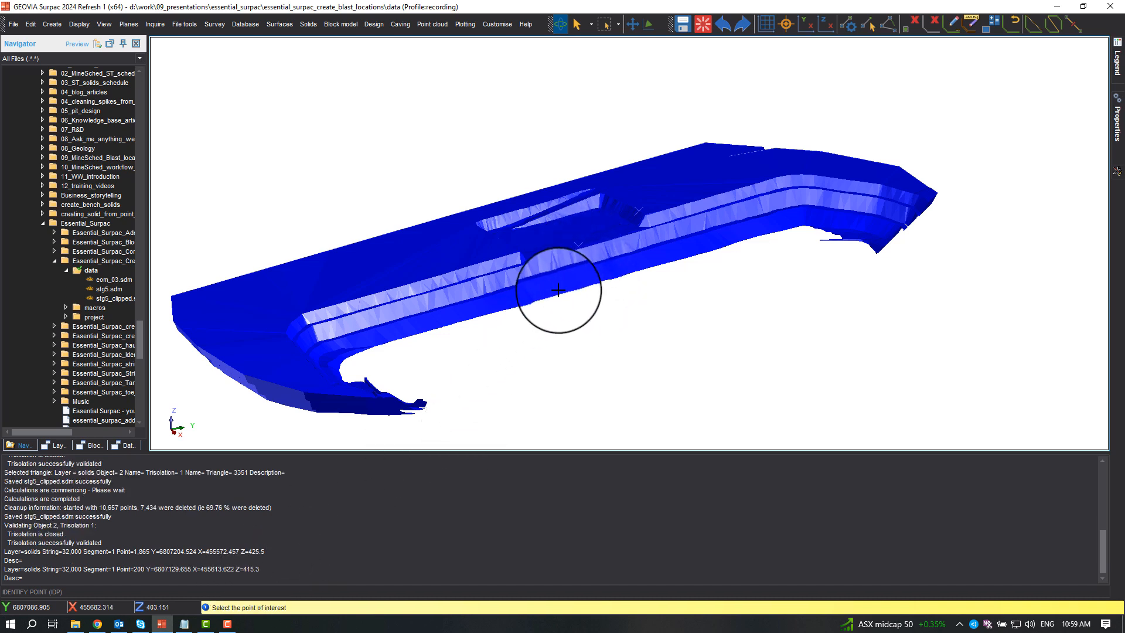
pyautogui.click(566, 270)
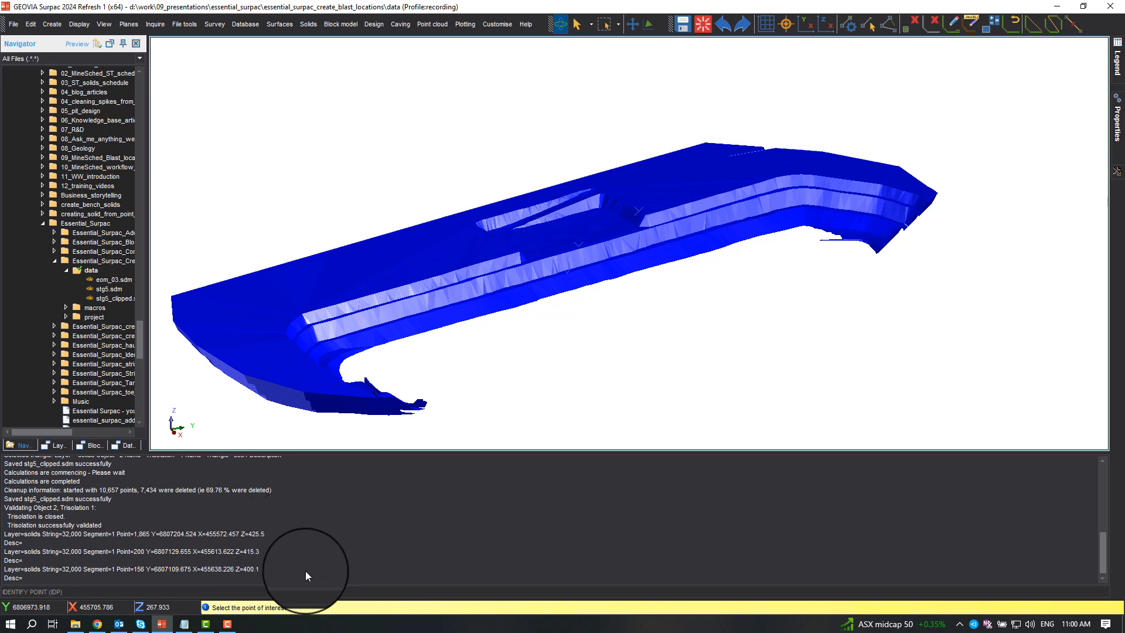
pyautogui.scroll(2, 585, 258)
pyautogui.scroll(2, 585, 257)
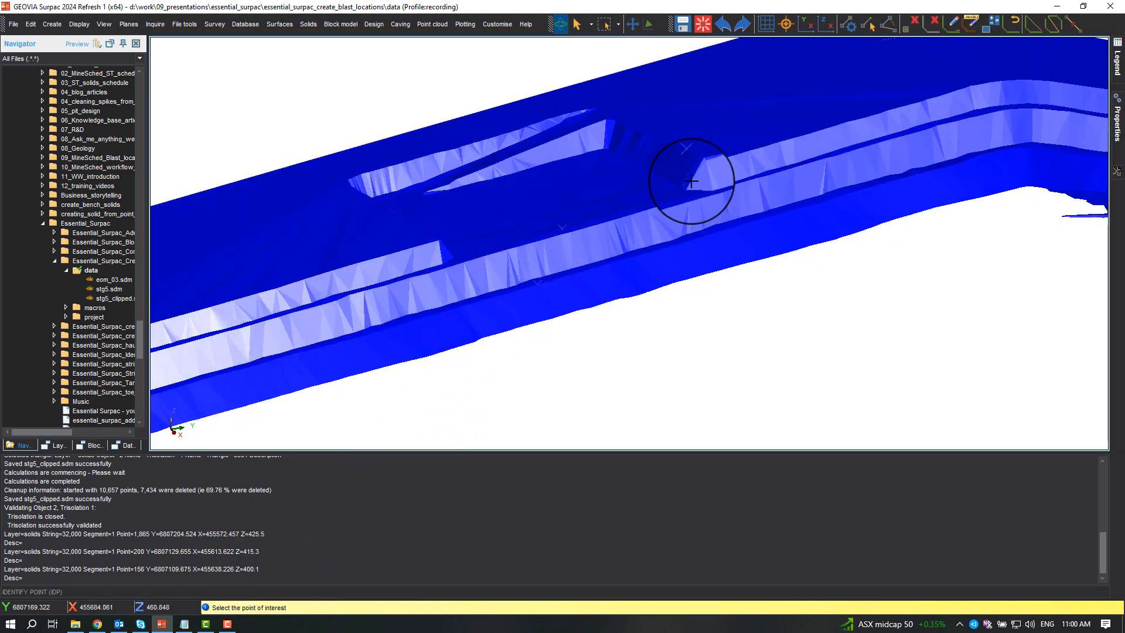
pyautogui.scroll(-1, 518, 190)
pyautogui.scroll(-2, 638, 167)
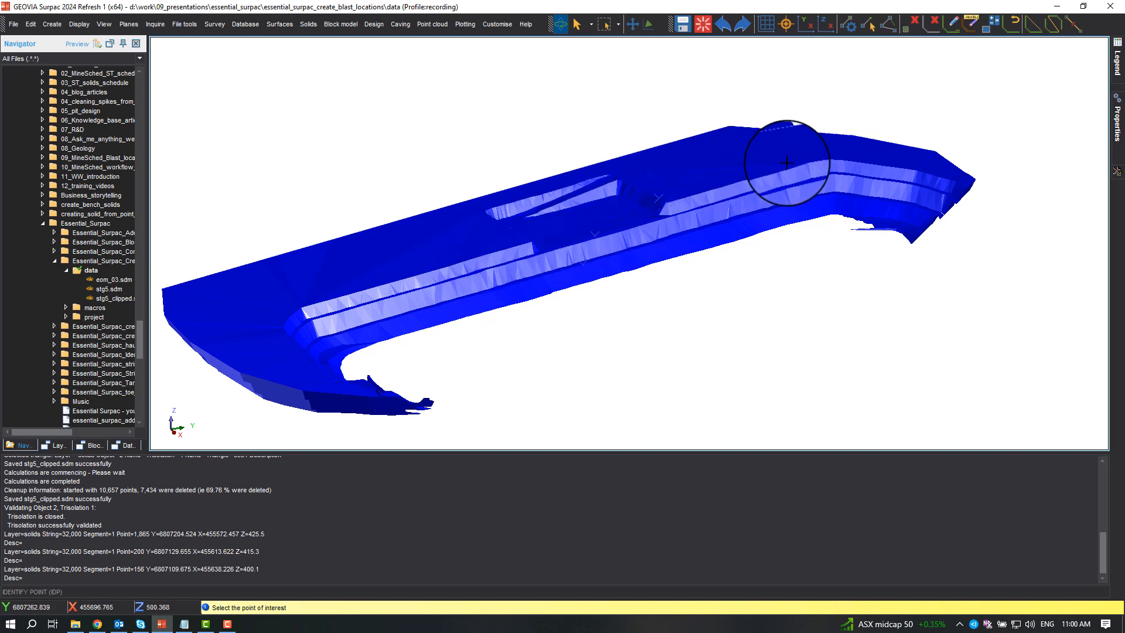
pyautogui.press('Escape')
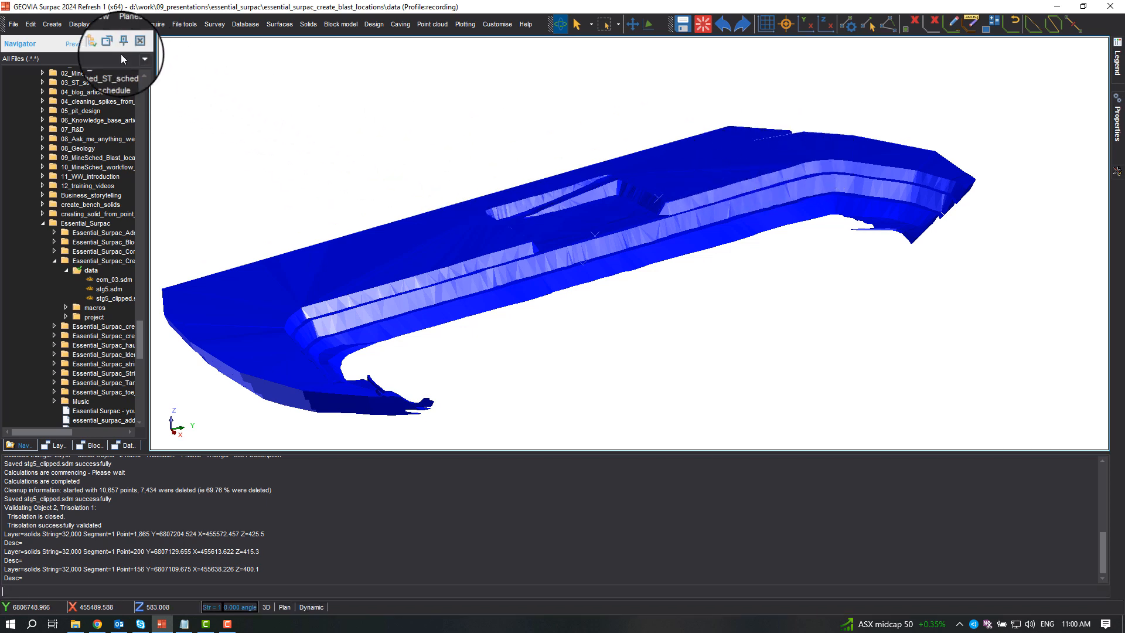
# Clip the solid by elevation plane with a minimum extent of 415, retaining the inside and storing the result in layer bench_415.
pyautogui.click(32, 27)
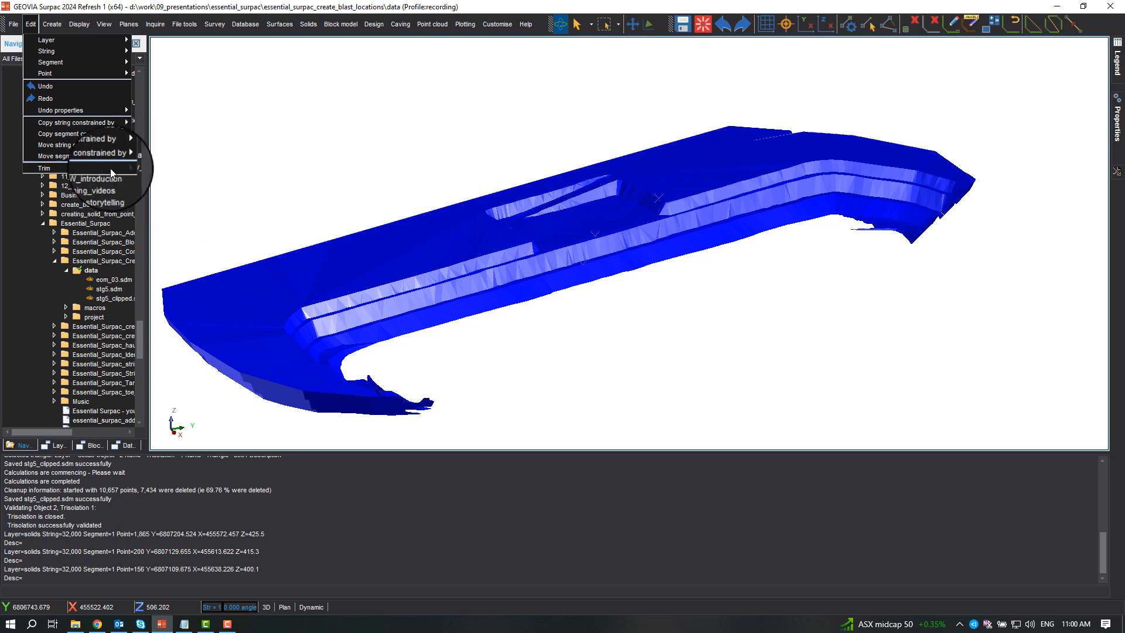
pyautogui.moveTo(110, 167)
pyautogui.click(168, 206)
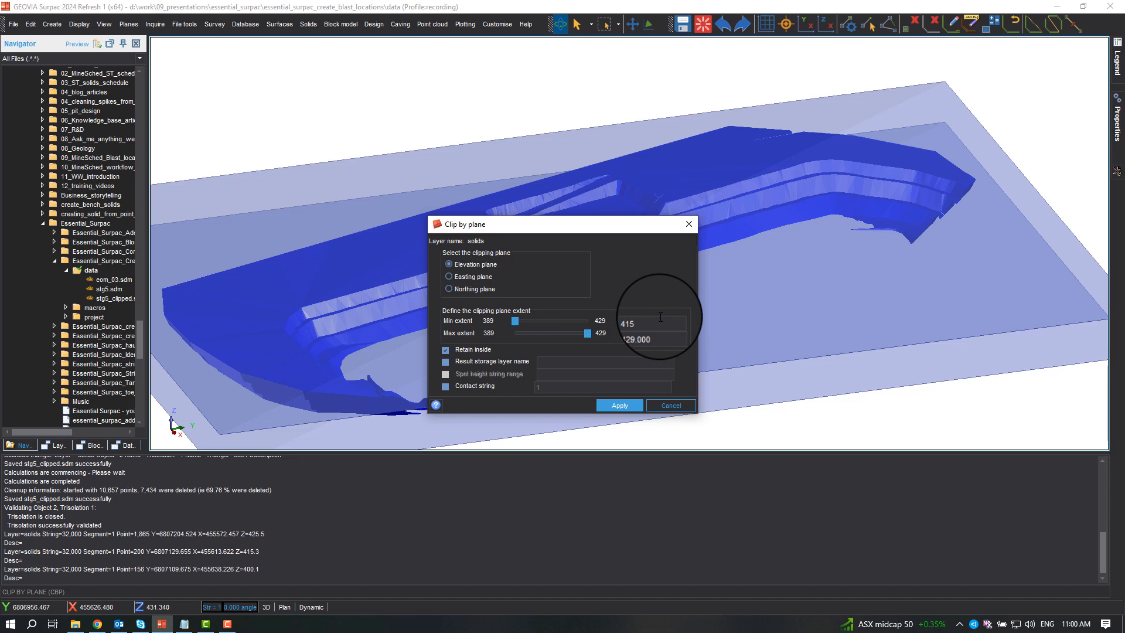
pyautogui.press('Tab')
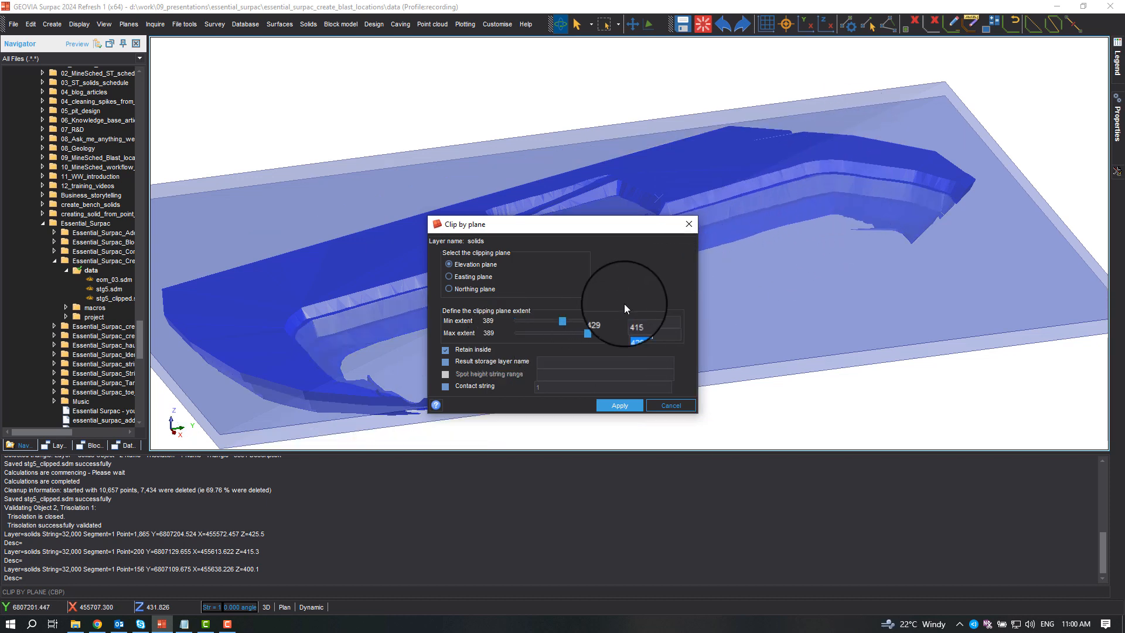
pyautogui.click(445, 363)
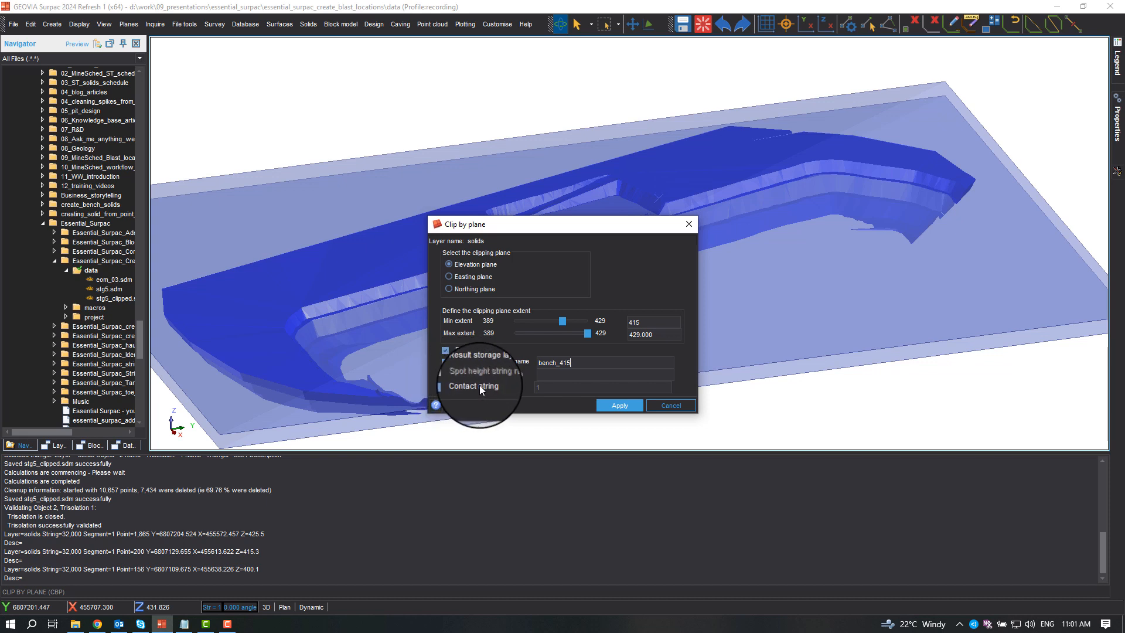
pyautogui.click(622, 409)
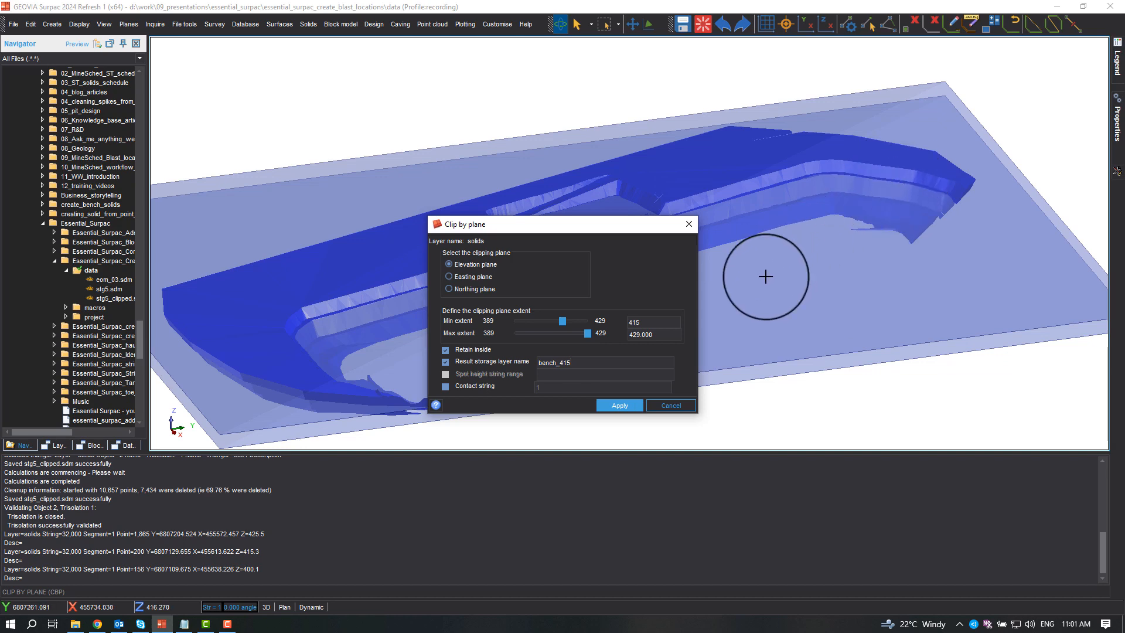
pyautogui.doubleClick(673, 322)
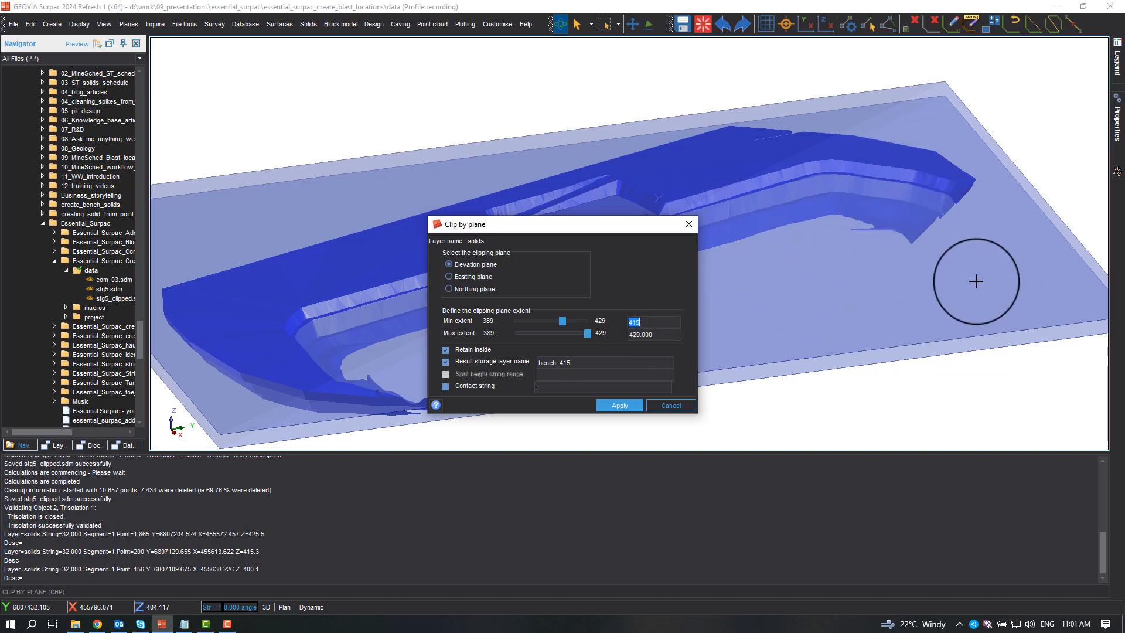
pyautogui.moveTo(976, 281); pyautogui.dragTo(801, 317)
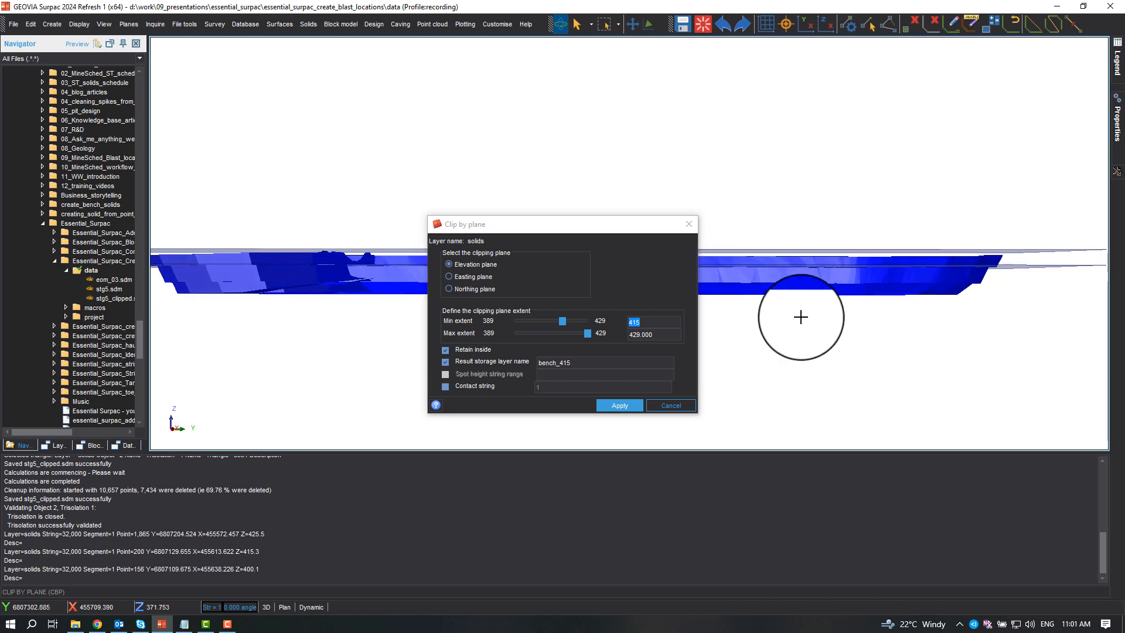
pyautogui.click(618, 405)
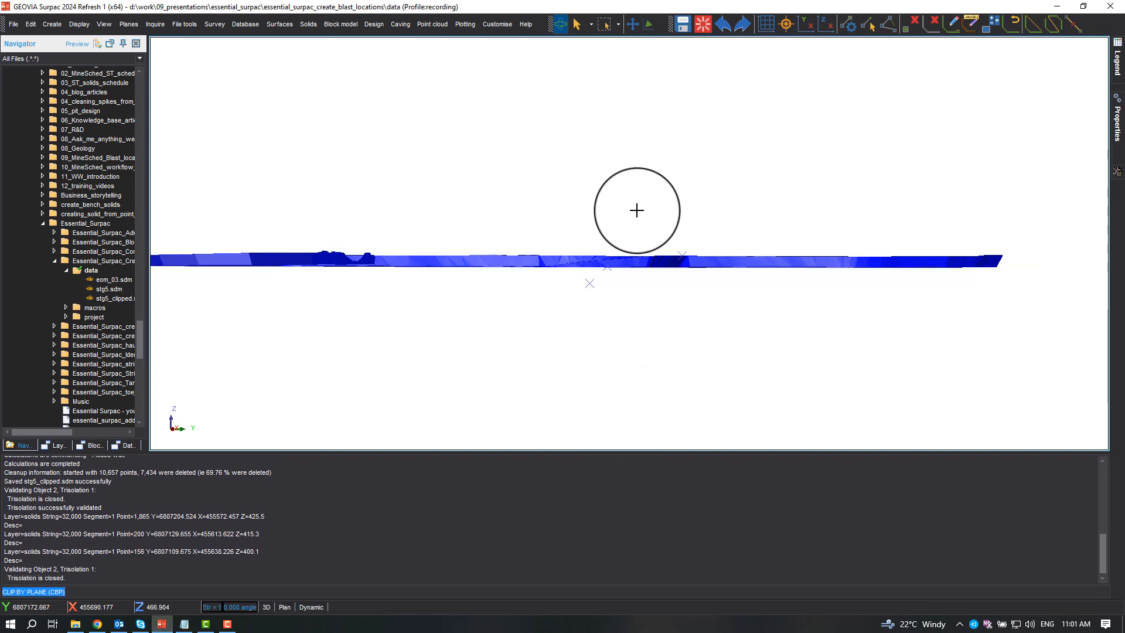
# Save layer bench_415 as file bench_415 in GEOVIA SDM format with the .sdm extension.
pyautogui.moveTo(497, 181); pyautogui.dragTo(532, 195)
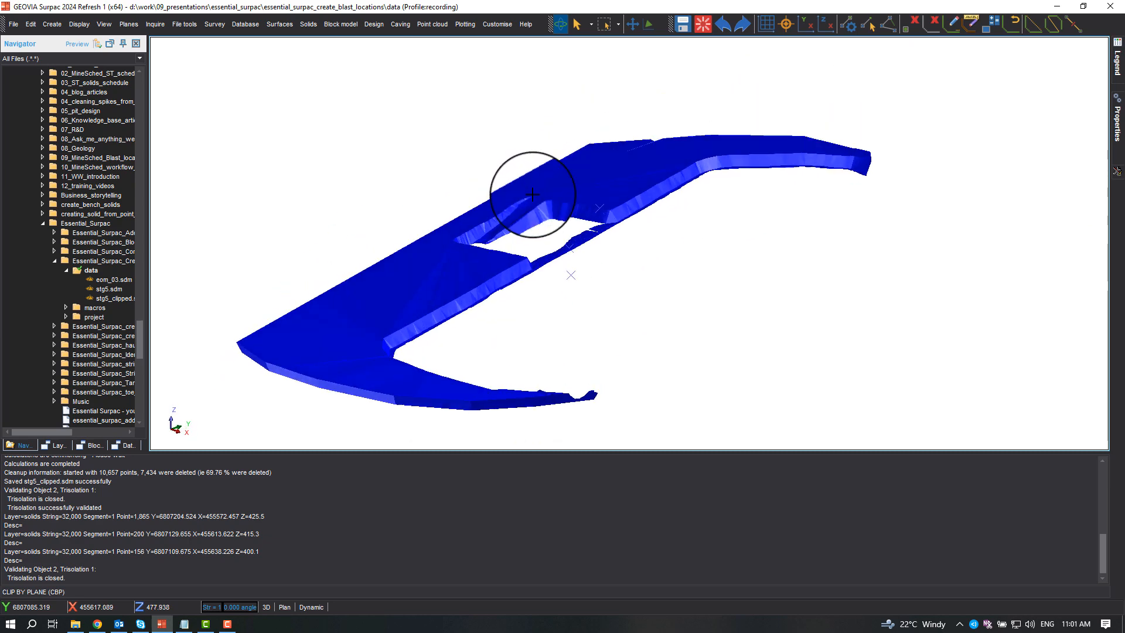
pyautogui.scroll(2, 532, 195)
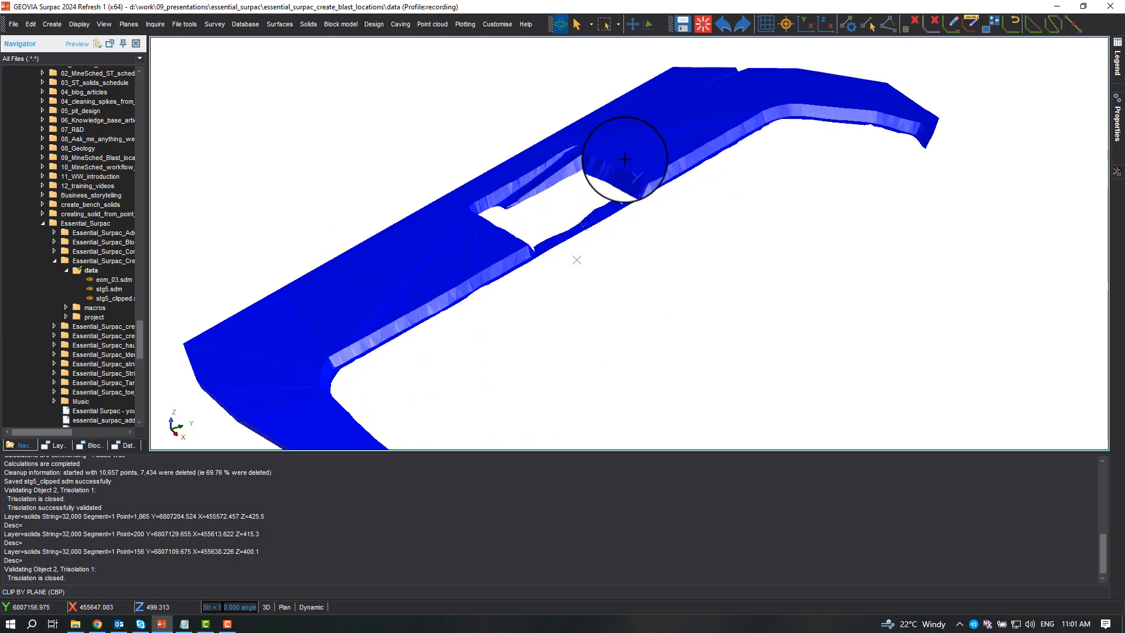
pyautogui.scroll(-2, 620, 188)
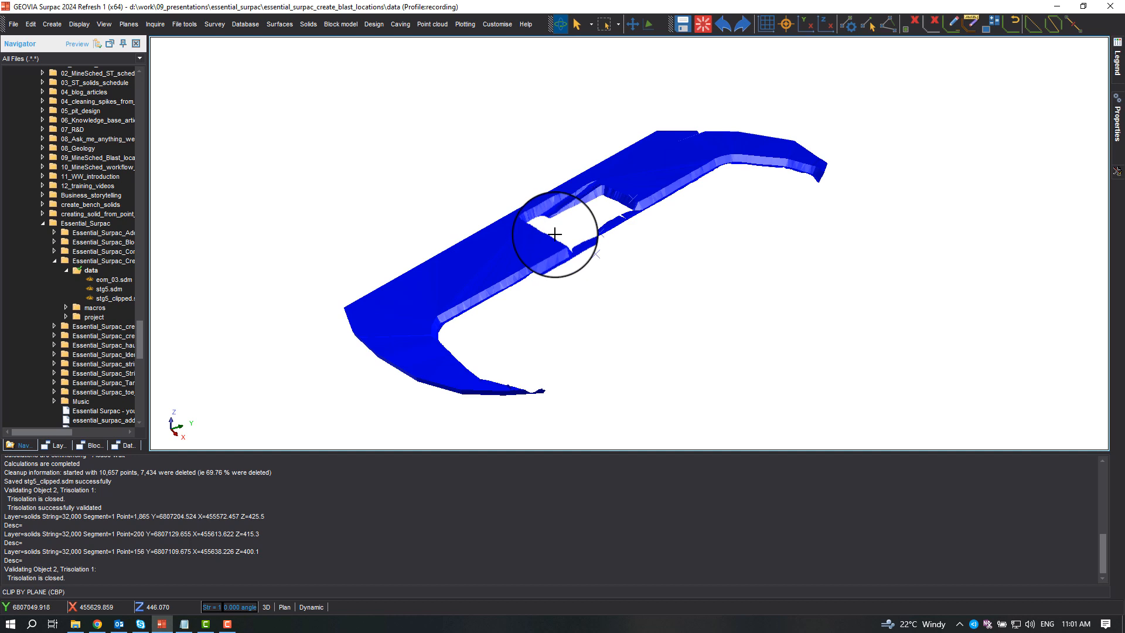
pyautogui.click(683, 24)
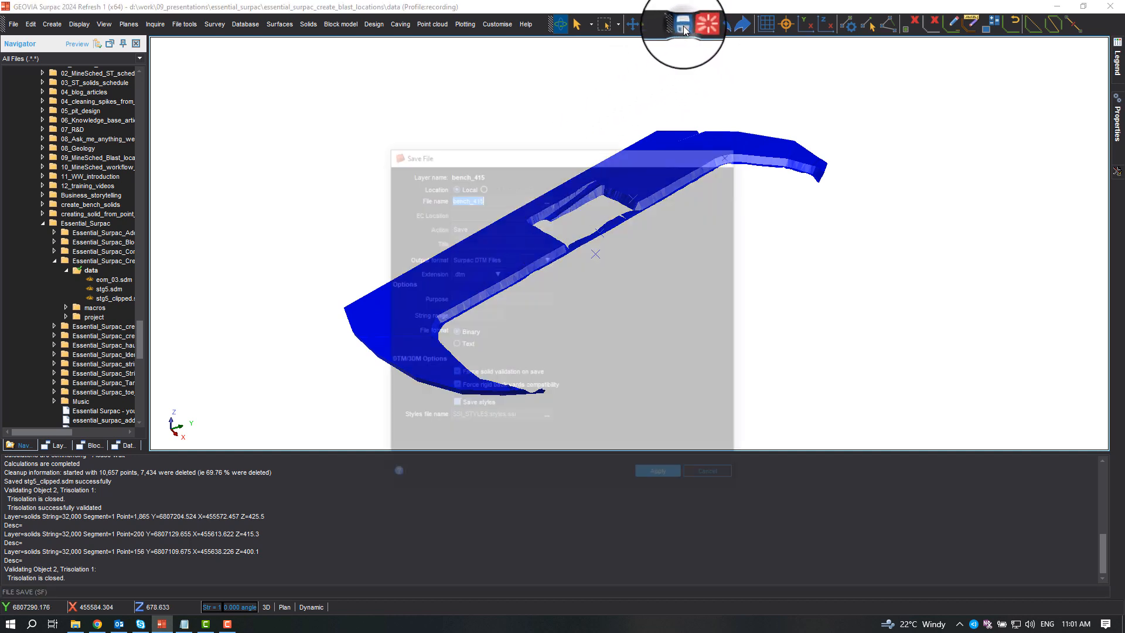
pyautogui.click(492, 258)
pyautogui.click(480, 287)
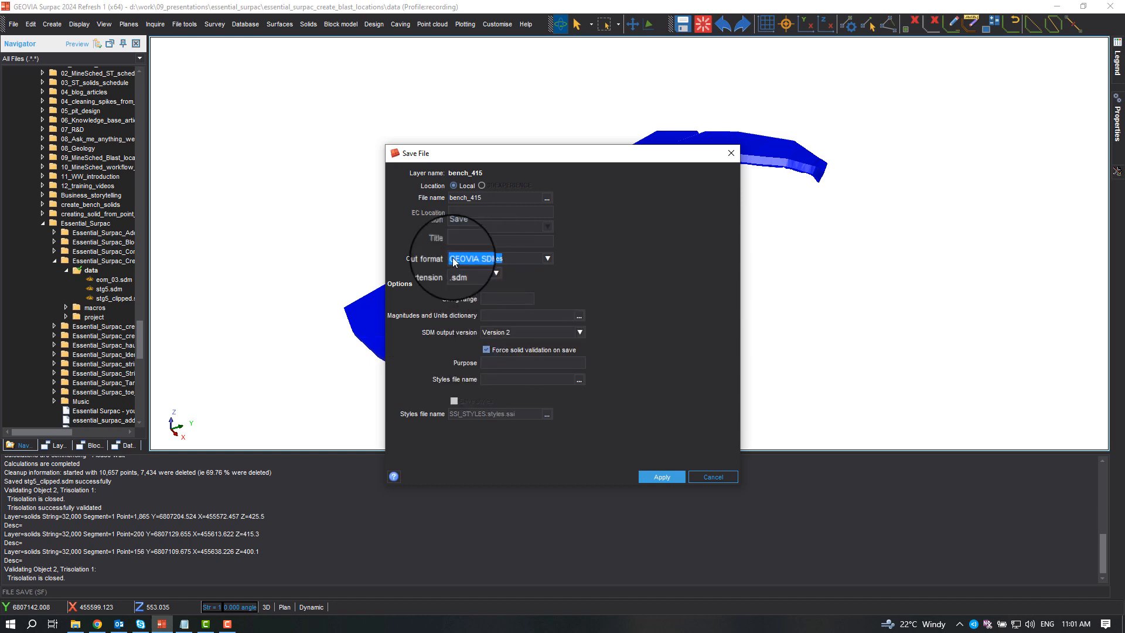
pyautogui.click(661, 477)
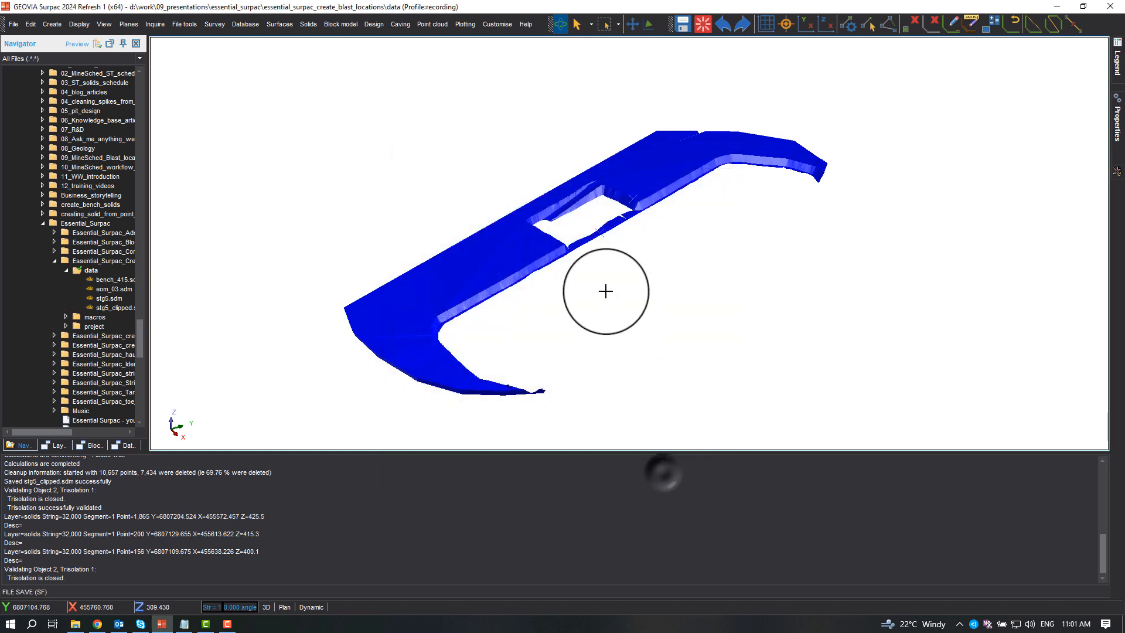
# Apply the GEOVIA-SDM plugin defaults with .sdm as the default file extension and solid validation forced on save.
pyautogui.click(497, 24)
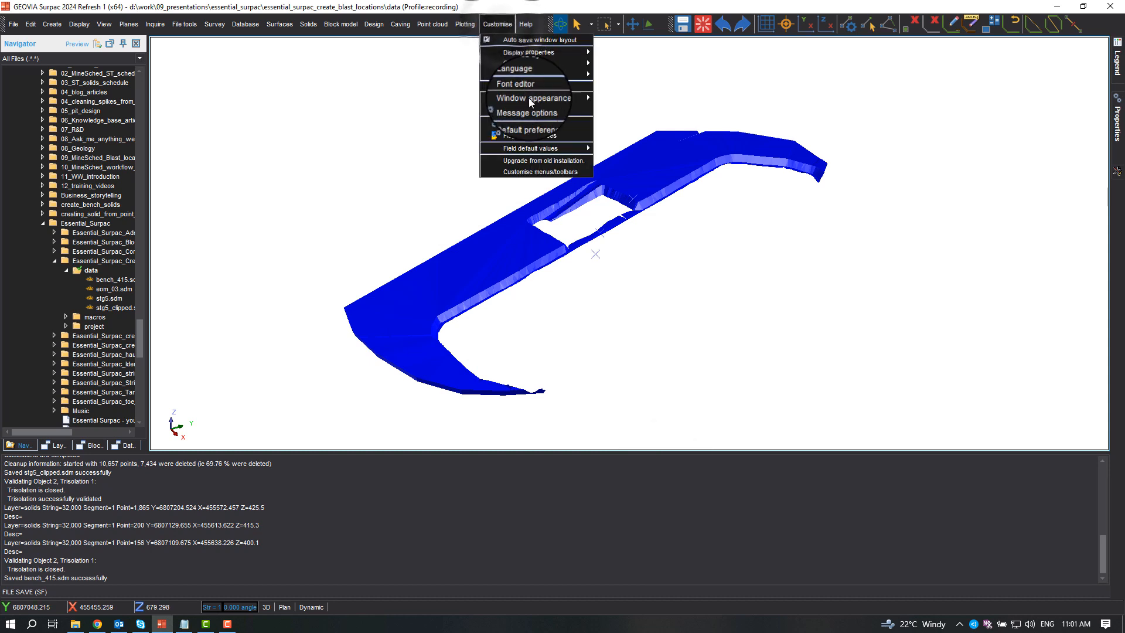
pyautogui.click(528, 135)
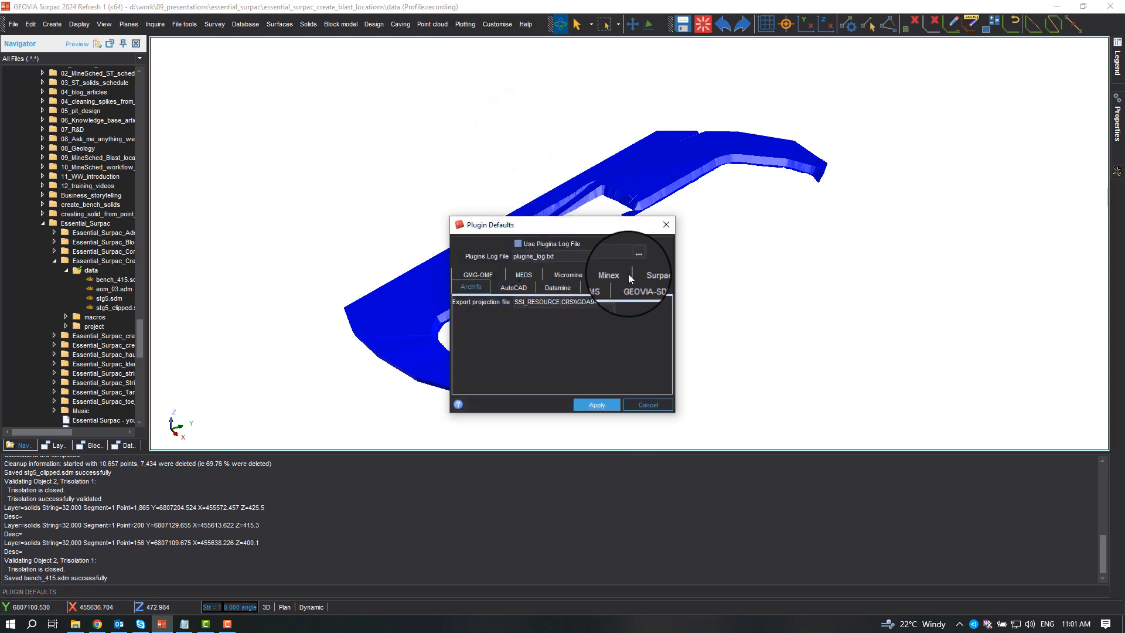
pyautogui.click(645, 288)
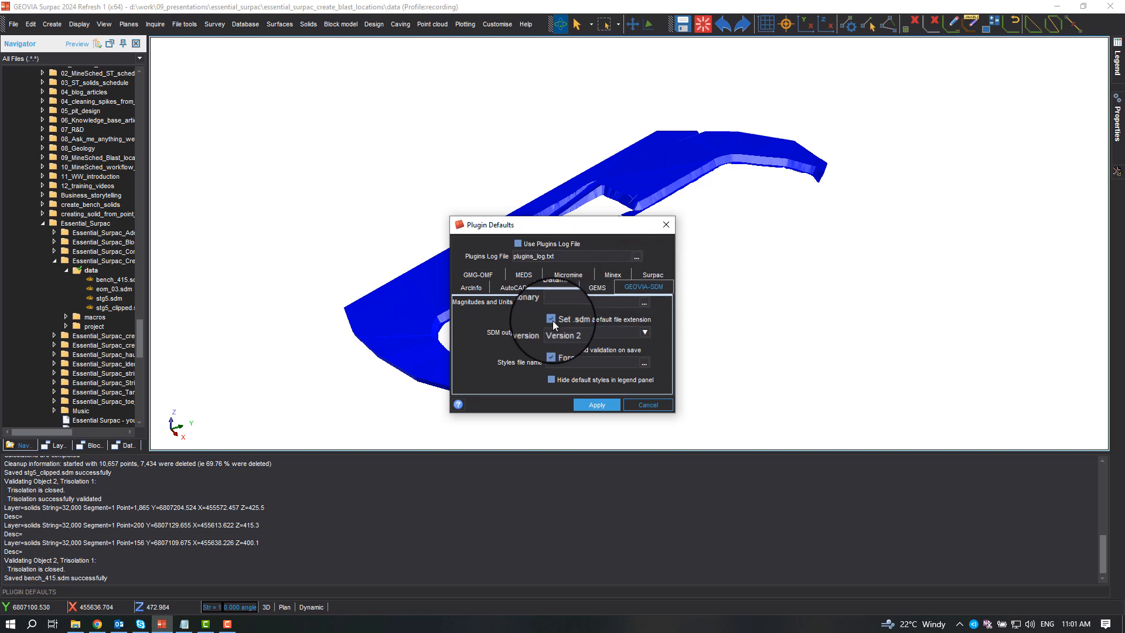
pyautogui.click(596, 405)
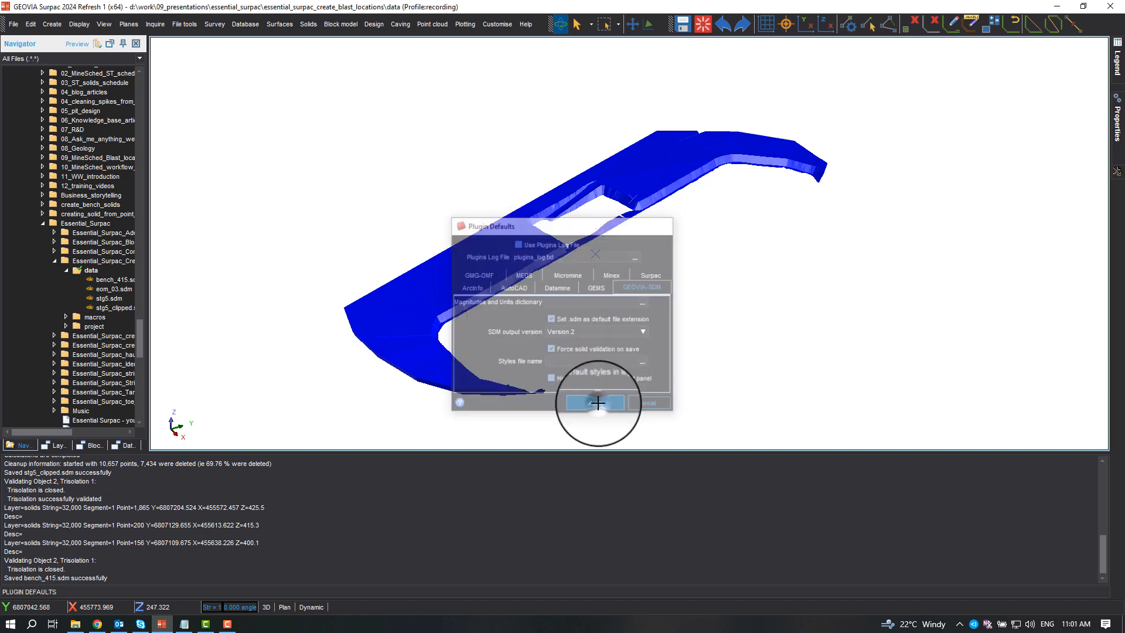
# Erase the temporary markers and validate the objects and trisolations in layer bench_415, setting valid objects to solid.
pyautogui.moveTo(693, 281)
pyautogui.mouseDown()
pyautogui.moveTo(674, 251)
pyautogui.moveTo(670, 261)
pyautogui.moveTo(685, 263)
pyautogui.mouseUp()
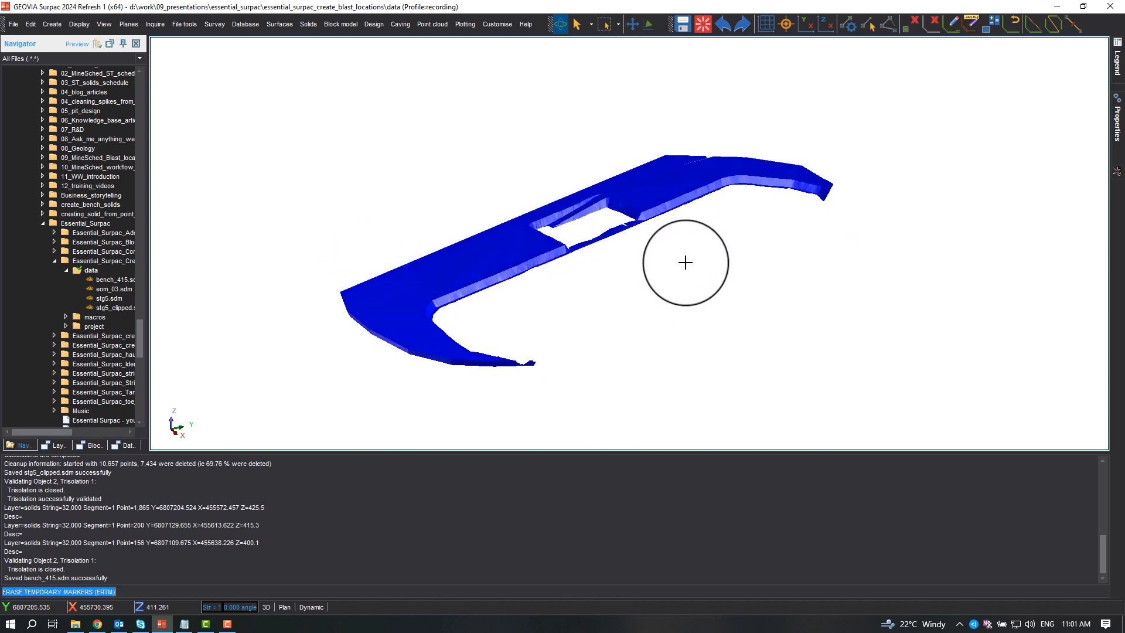
pyautogui.moveTo(686, 263); pyautogui.dragTo(686, 263)
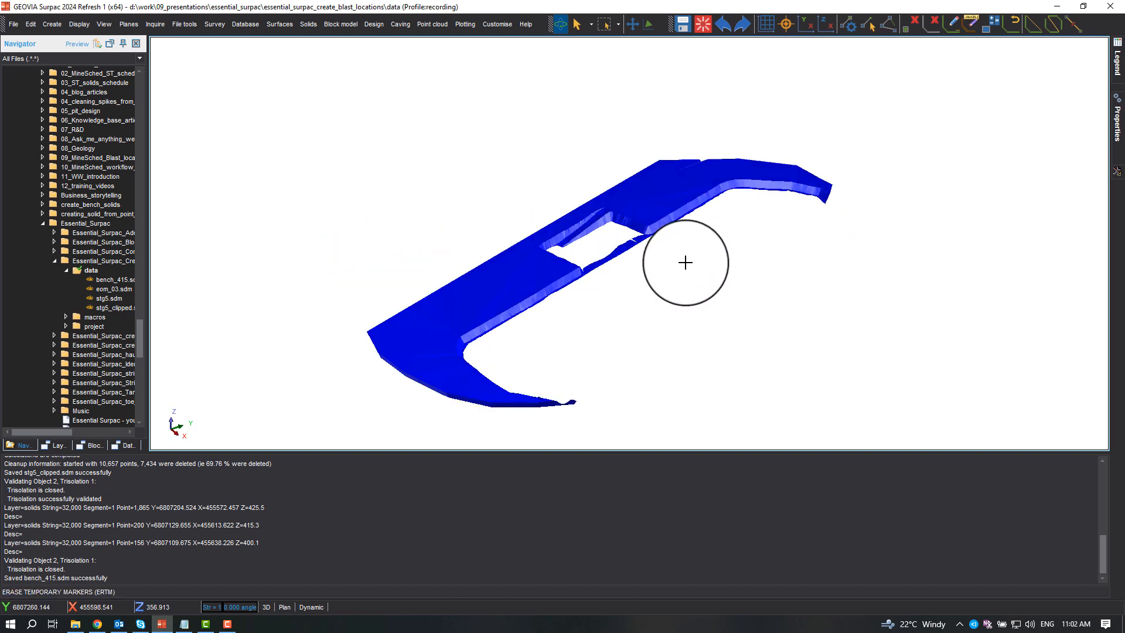
pyautogui.click(307, 25)
pyautogui.moveTo(317, 96)
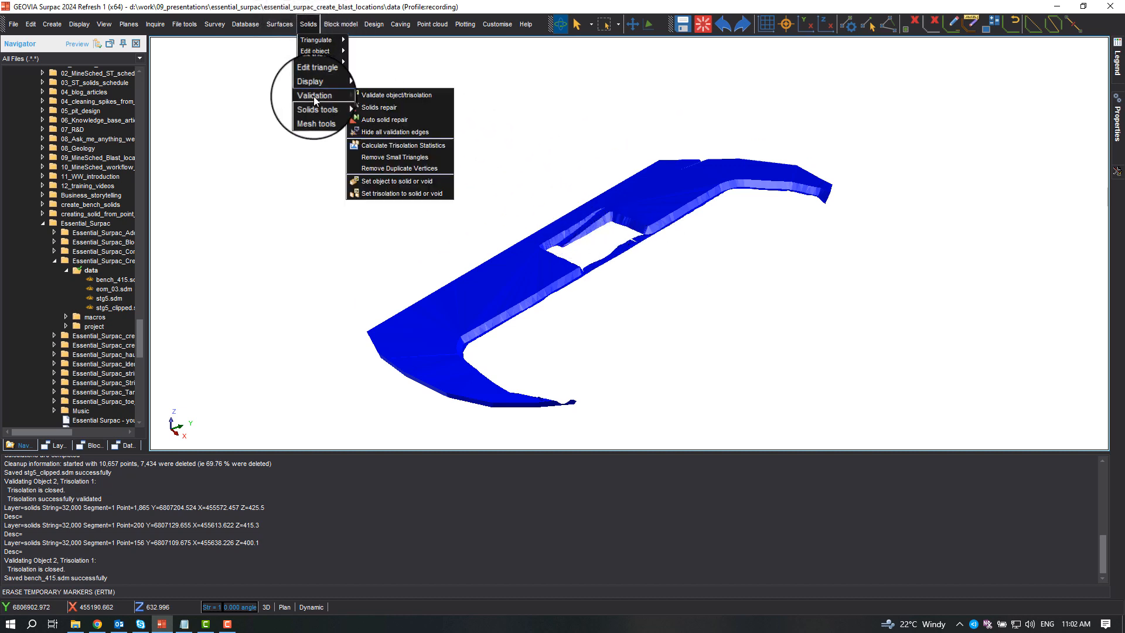
pyautogui.click(382, 95)
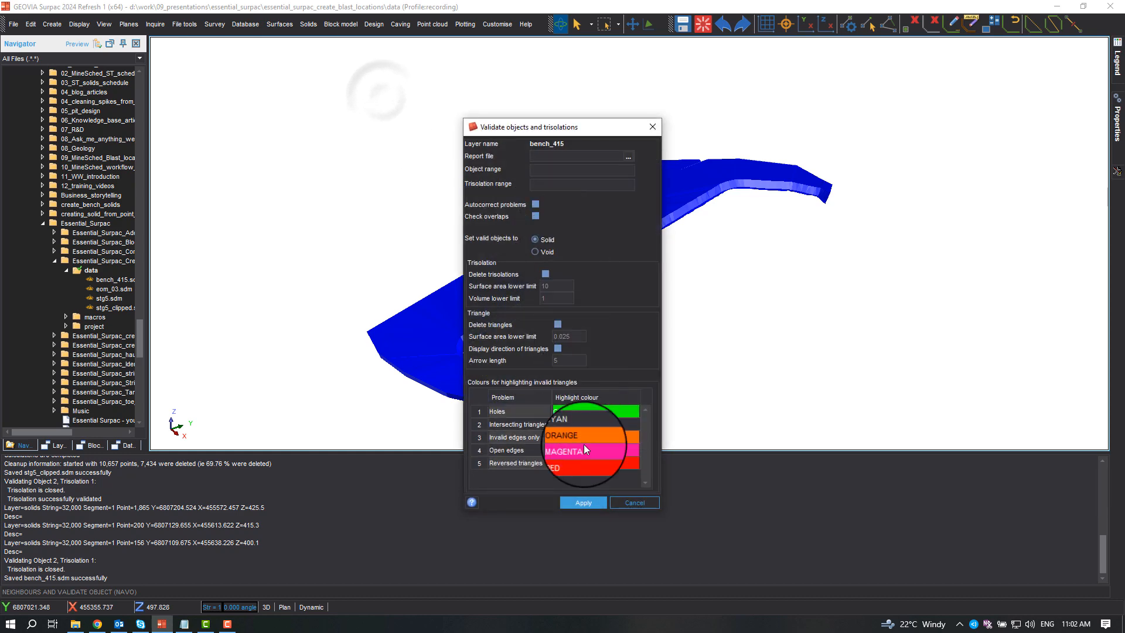
pyautogui.click(583, 503)
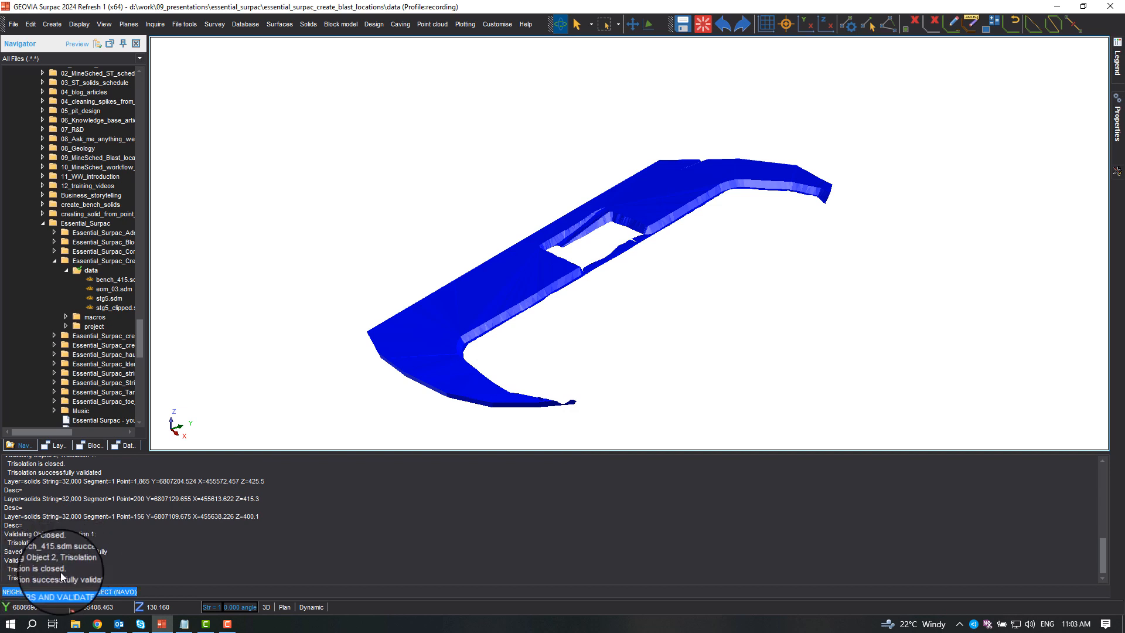
# Save the validated bench_415 layer over the existing bench_415.sdm file.
pyautogui.click(55, 445)
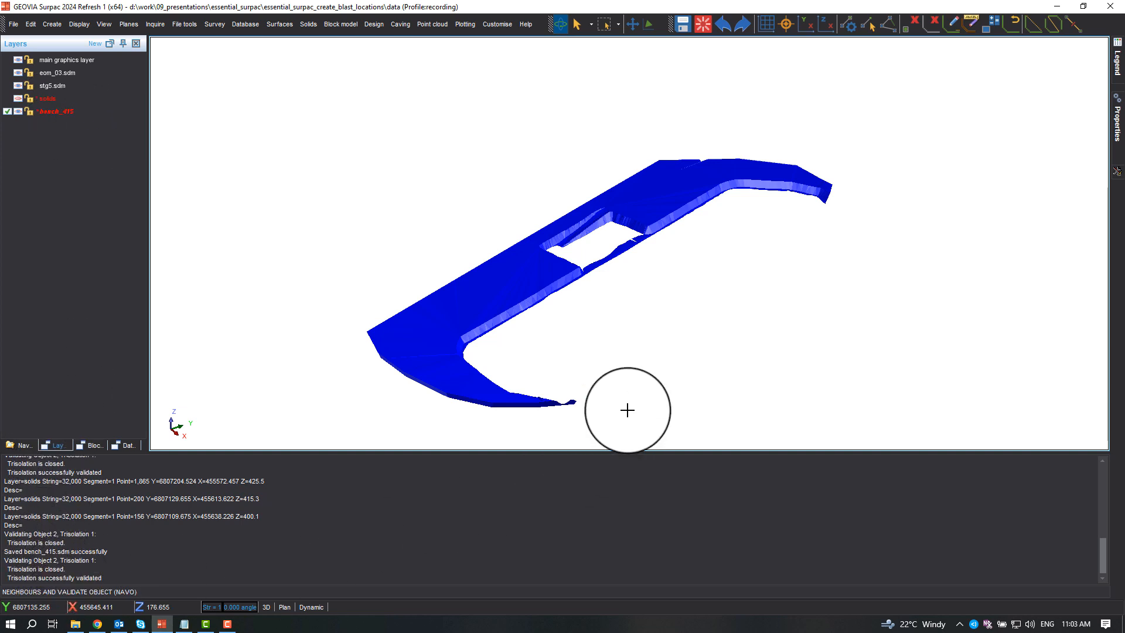
pyautogui.click(682, 24)
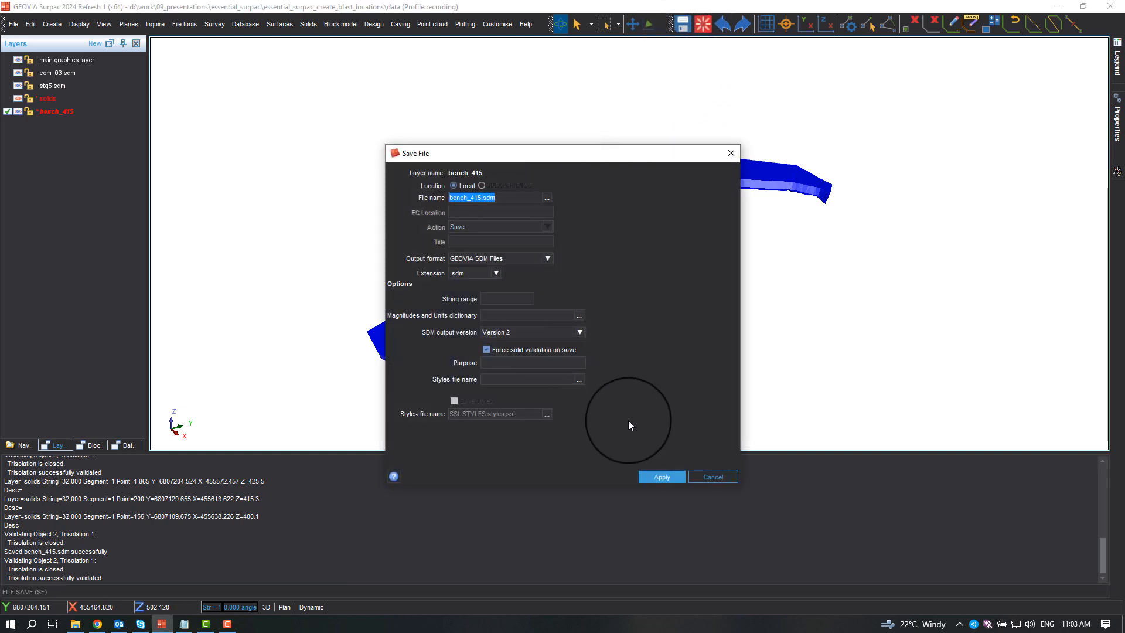
pyautogui.click(664, 479)
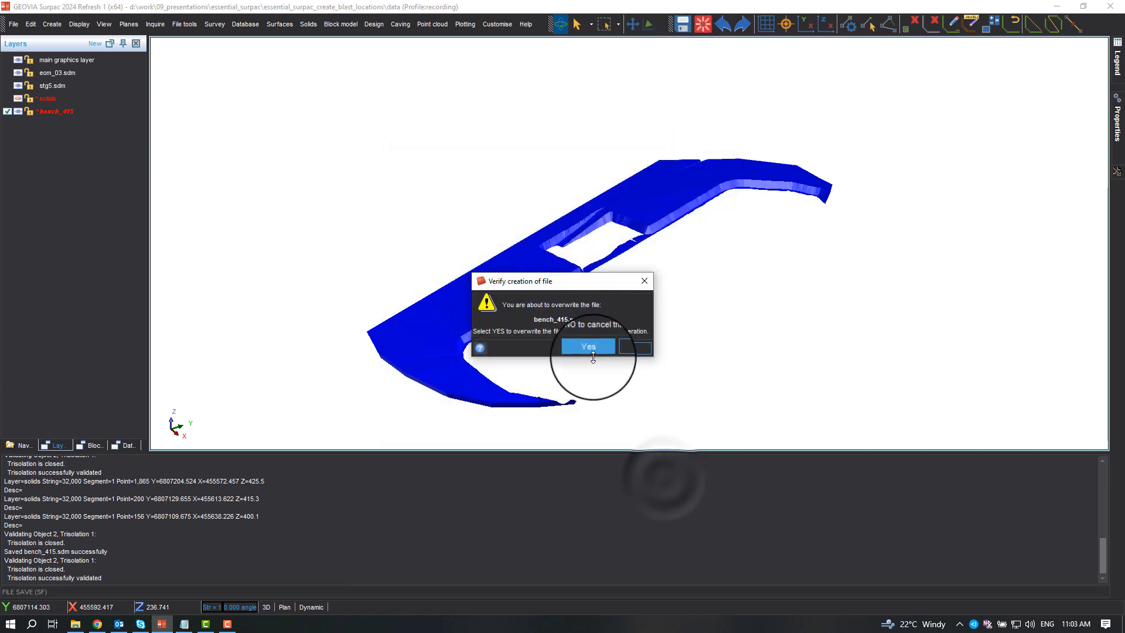
pyautogui.click(588, 348)
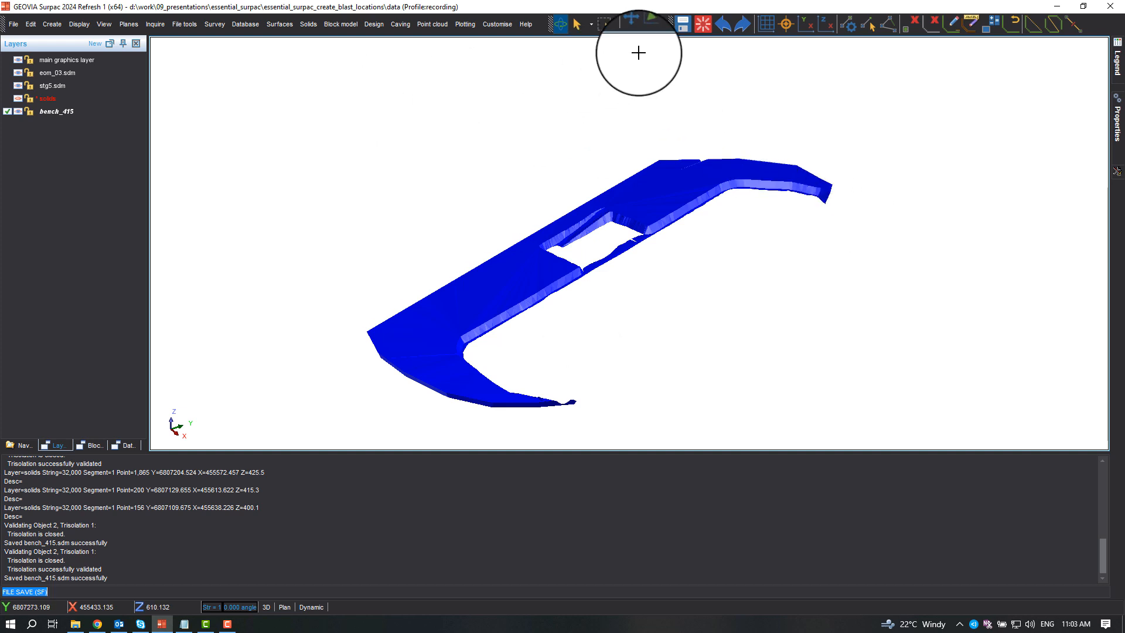
# Reset the graphics workspace without saving the other layers and load bench_415.sdm from the data folder in a 3D view.
pyautogui.click(703, 25)
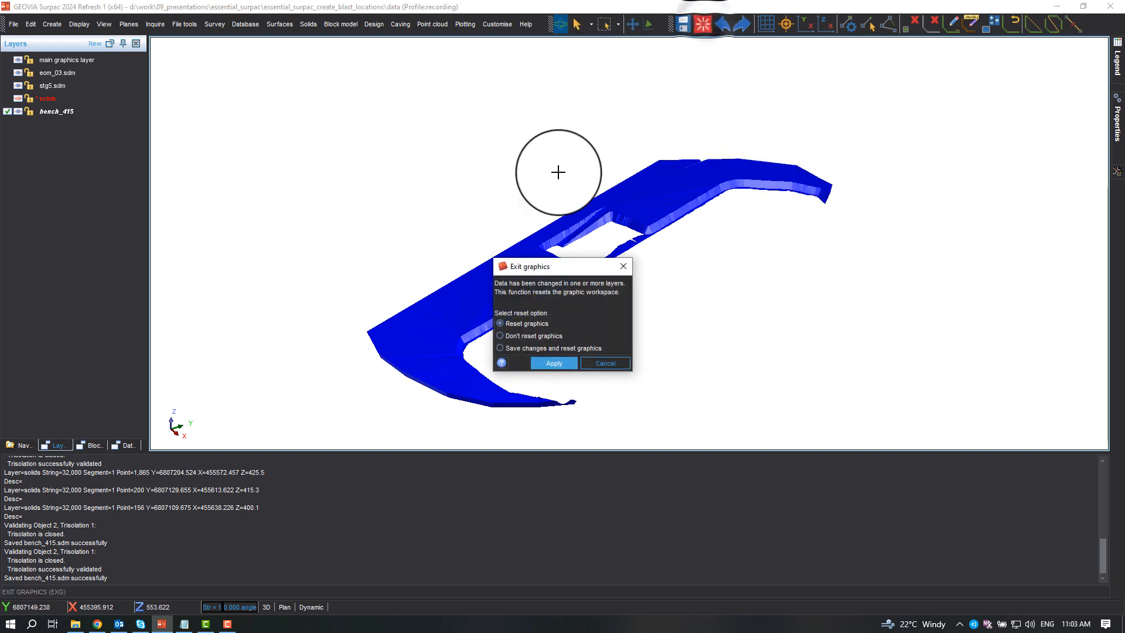
pyautogui.click(553, 363)
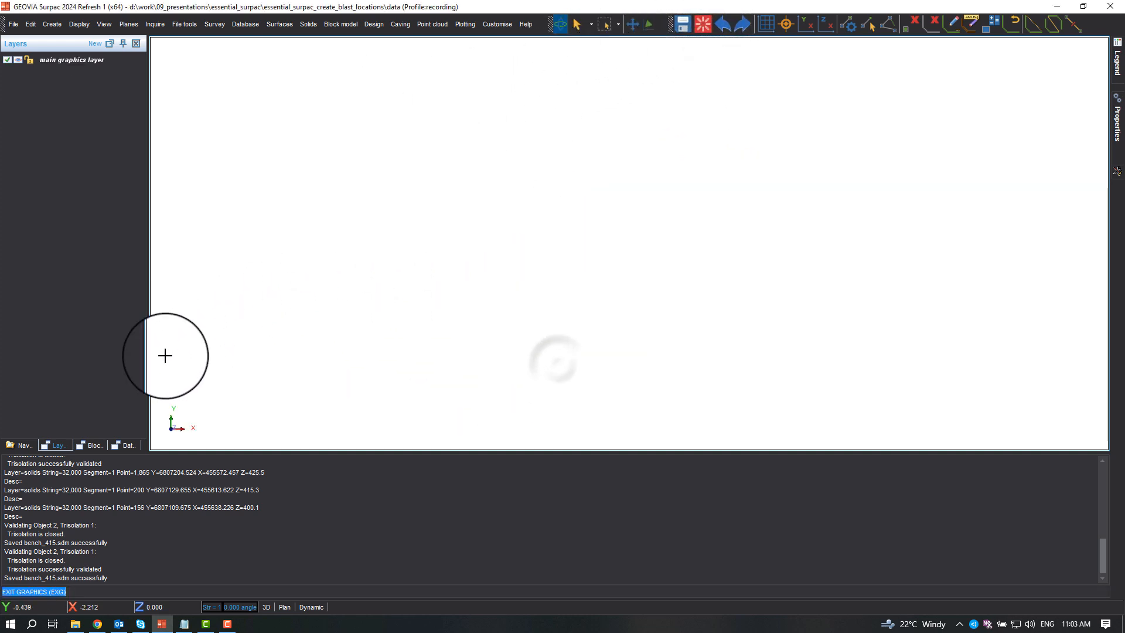
pyautogui.click(21, 445)
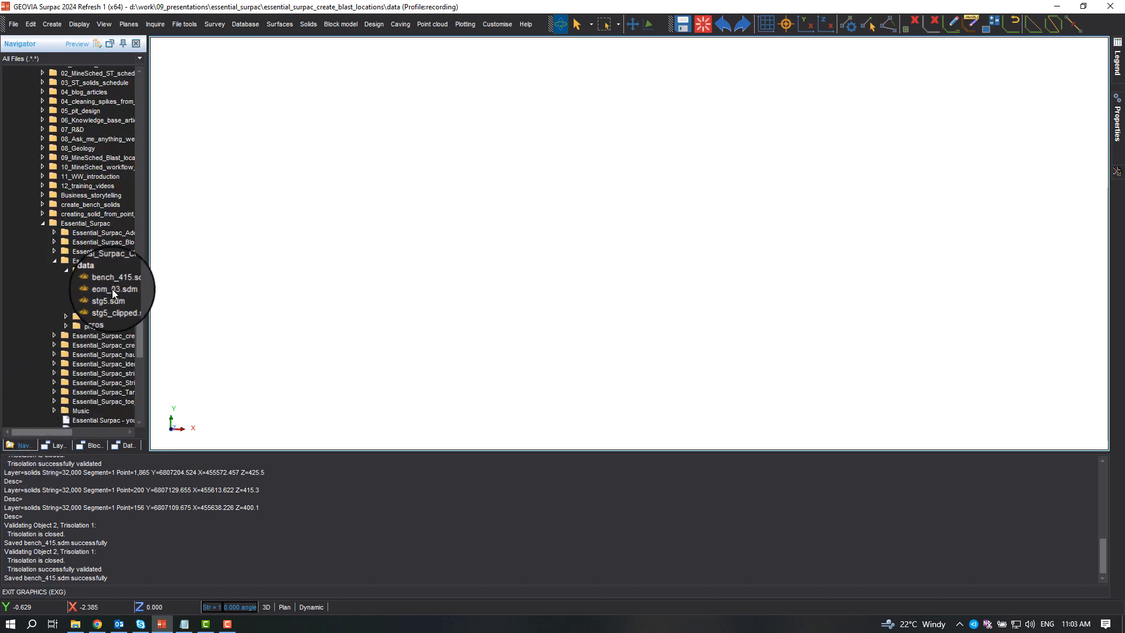
pyautogui.moveTo(114, 279); pyautogui.dragTo(539, 316)
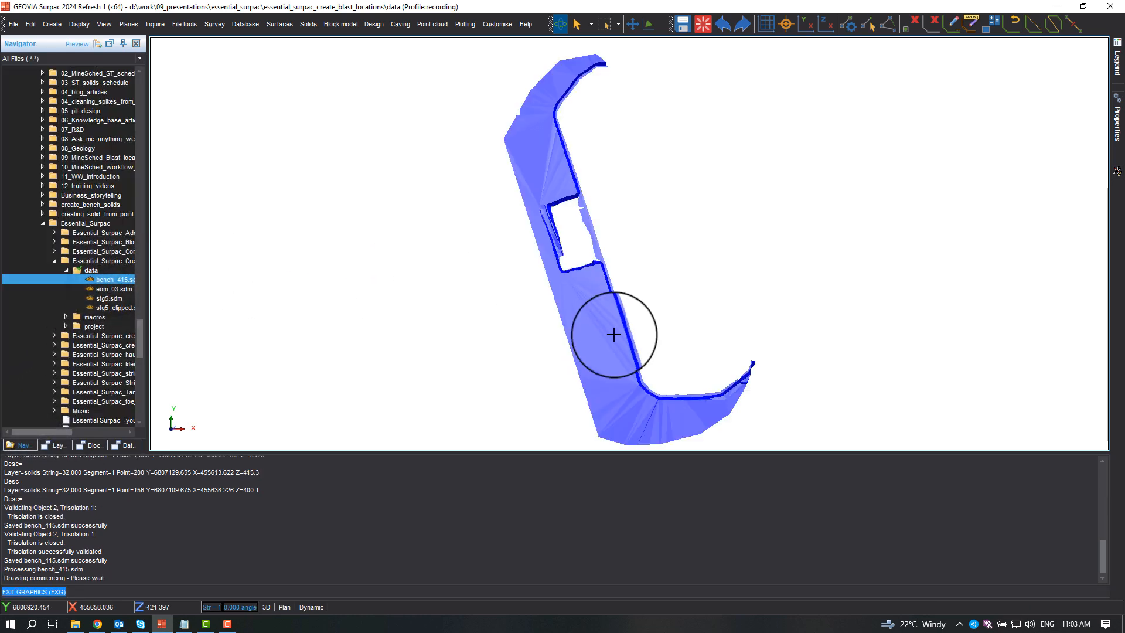
pyautogui.moveTo(605, 332); pyautogui.dragTo(597, 289)
pyautogui.moveTo(624, 279); pyautogui.dragTo(529, 297)
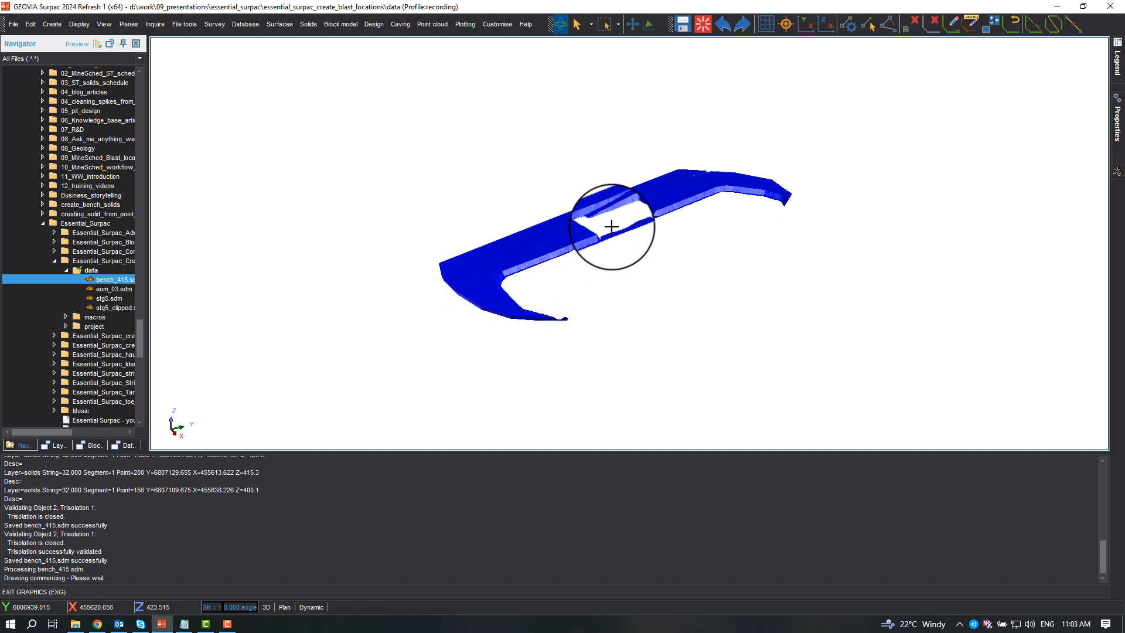
pyautogui.scroll(2, 674, 156)
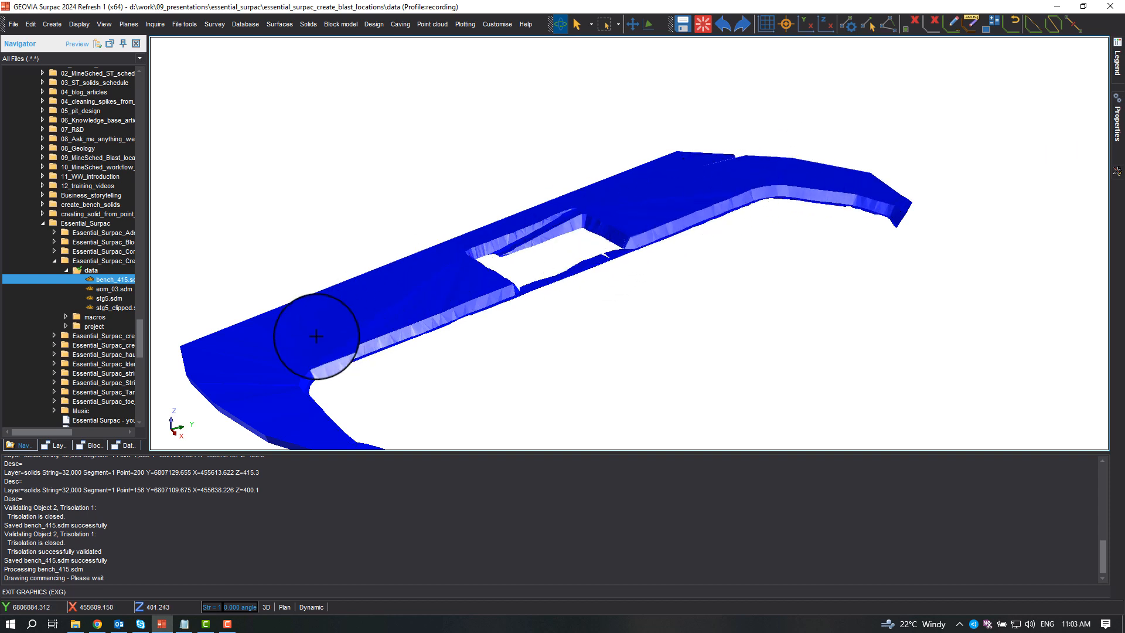
pyautogui.scroll(-1, 566, 326)
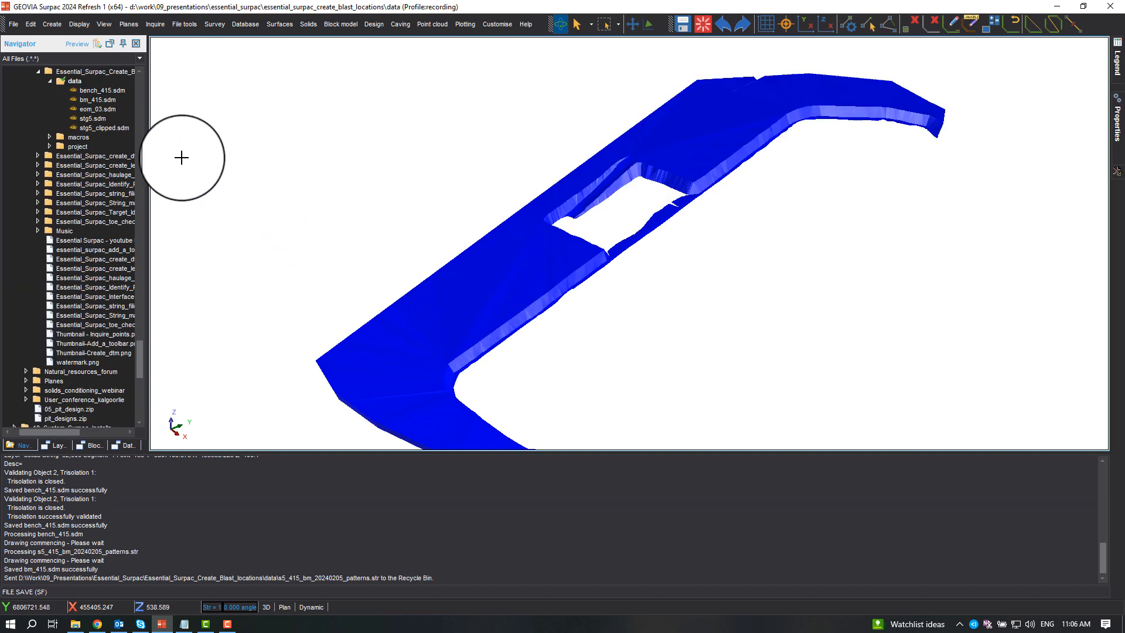
# Load the blast outline file bm_415.sdm into graphics together with the bench solid.
pyautogui.moveTo(97, 101); pyautogui.dragTo(437, 103)
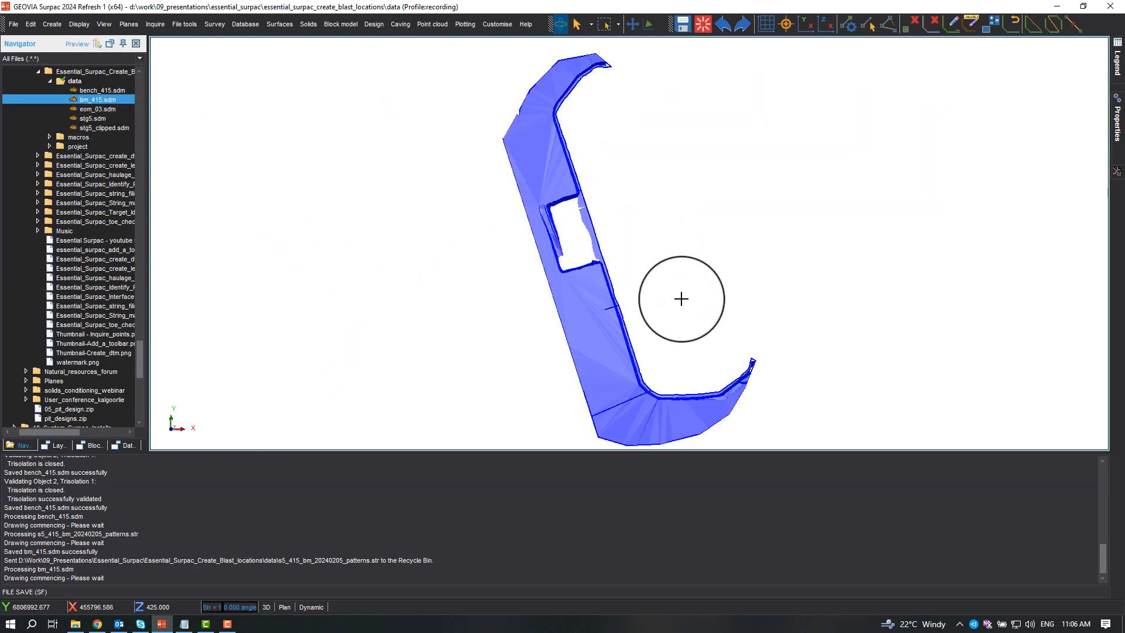
pyautogui.moveTo(681, 299); pyautogui.dragTo(567, 228)
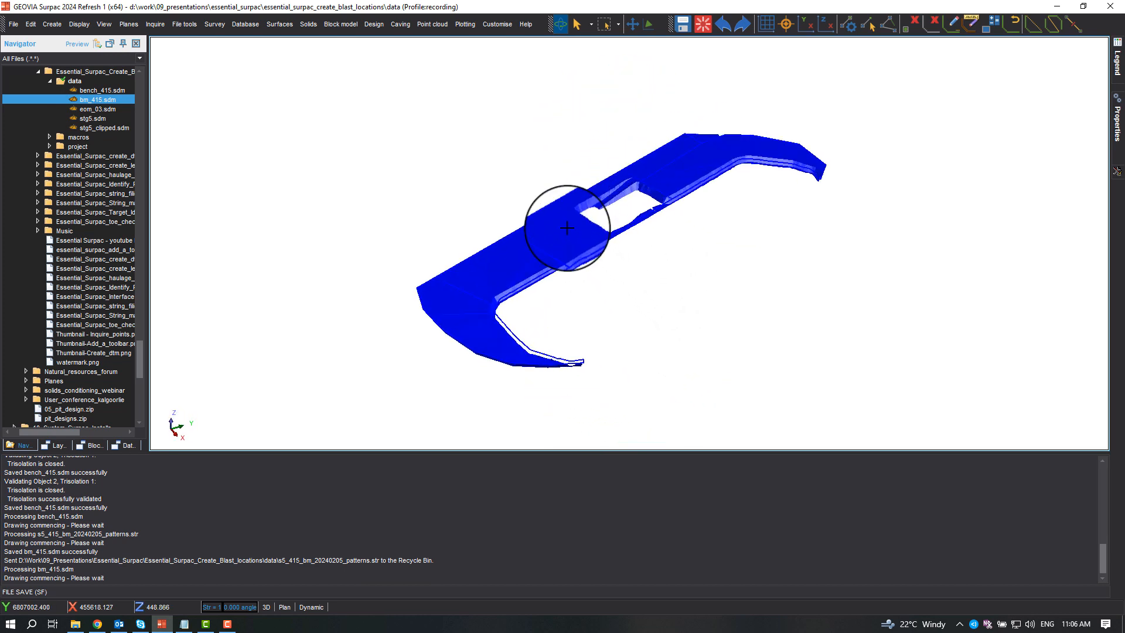
pyautogui.scroll(3, 567, 228)
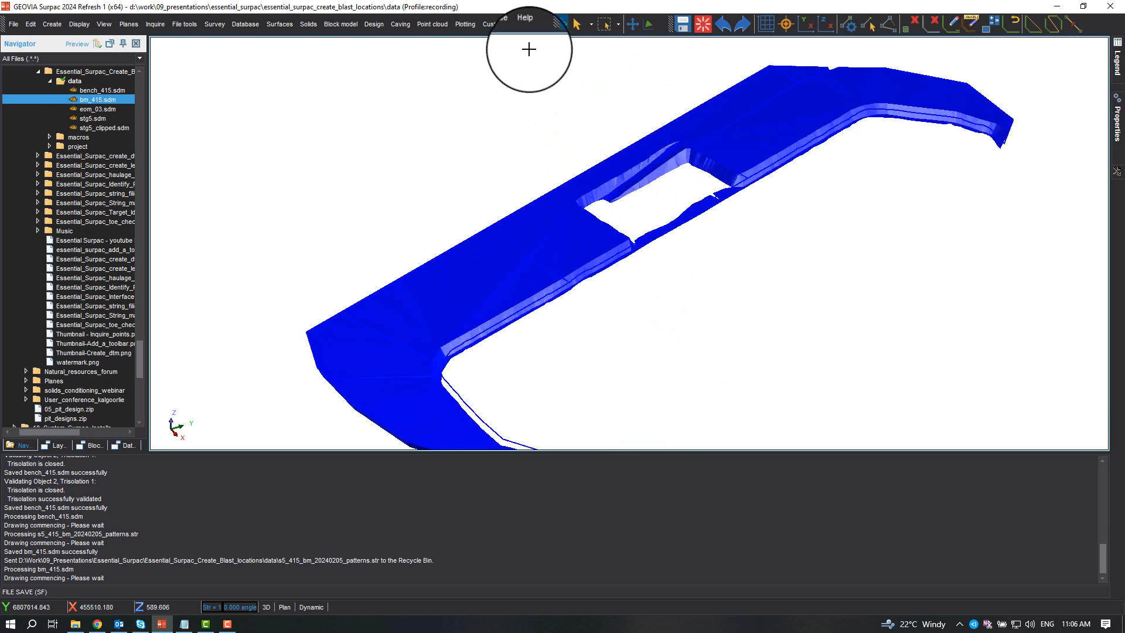
# Show the Scale and transparency toolbar and set the transparency of the display to 80%.
pyautogui.rightClick(1098, 22)
pyautogui.moveTo(1100, 48)
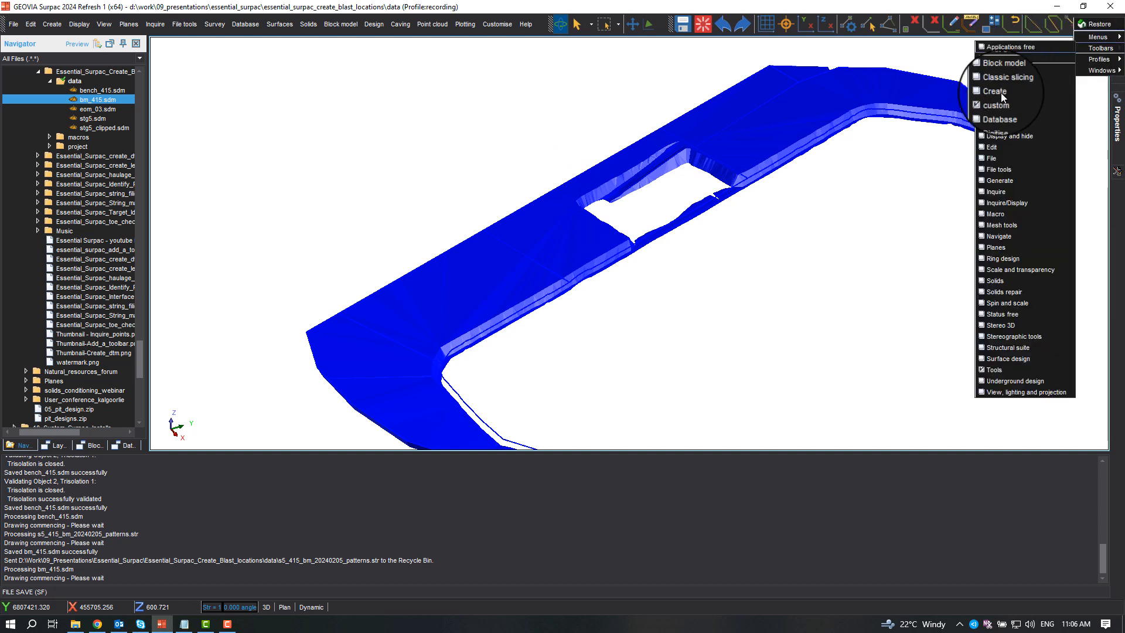
pyautogui.click(1019, 269)
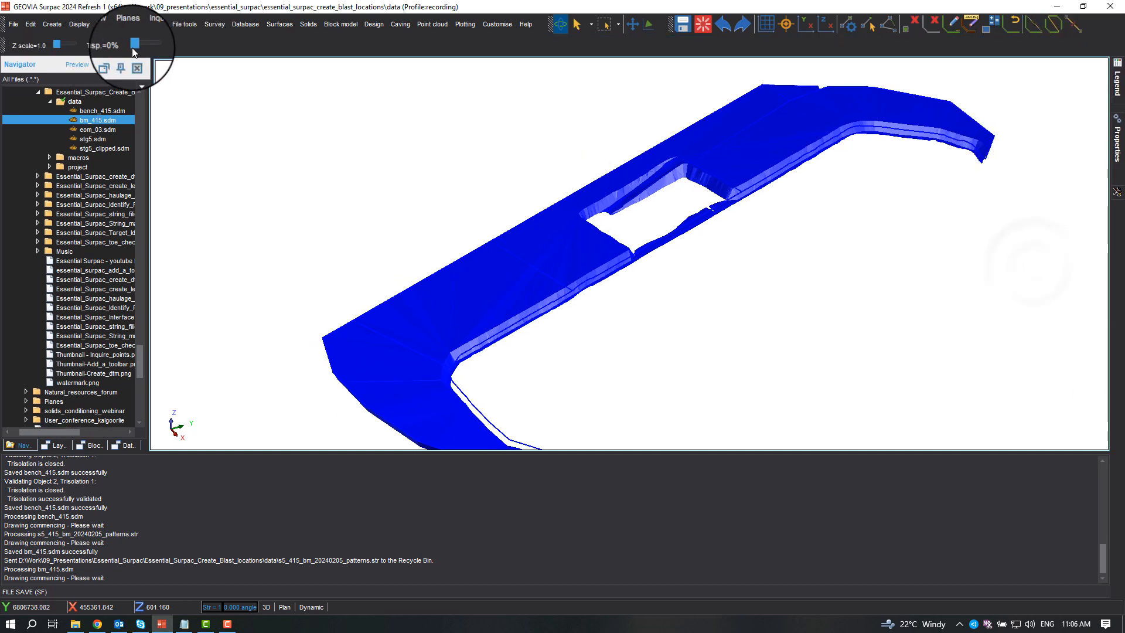
pyautogui.moveTo(135, 45); pyautogui.dragTo(152, 44)
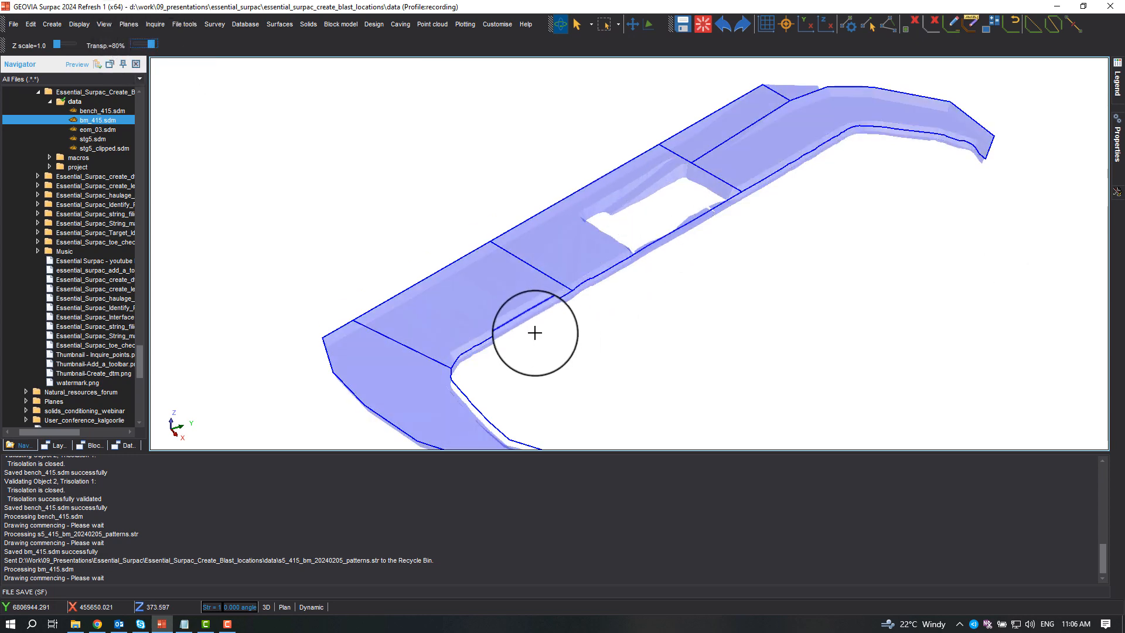
# Label every segment in the bm_415.sdm layer with its d1 description, placing the text at the segment centroid.
pyautogui.moveTo(534, 333); pyautogui.dragTo(558, 310)
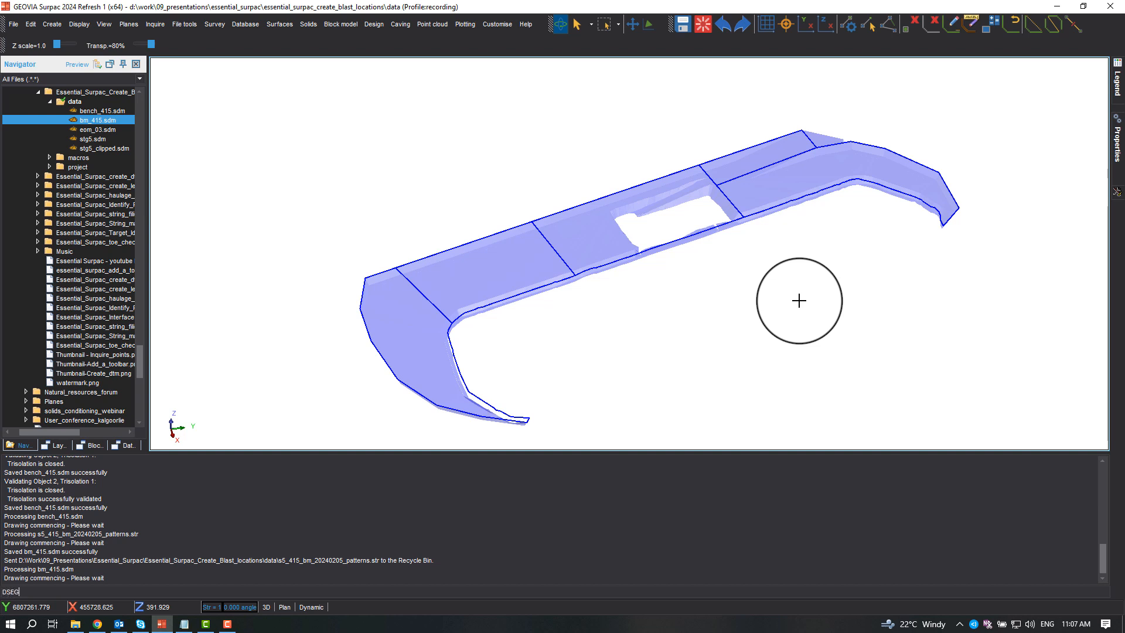
pyautogui.press('Return')
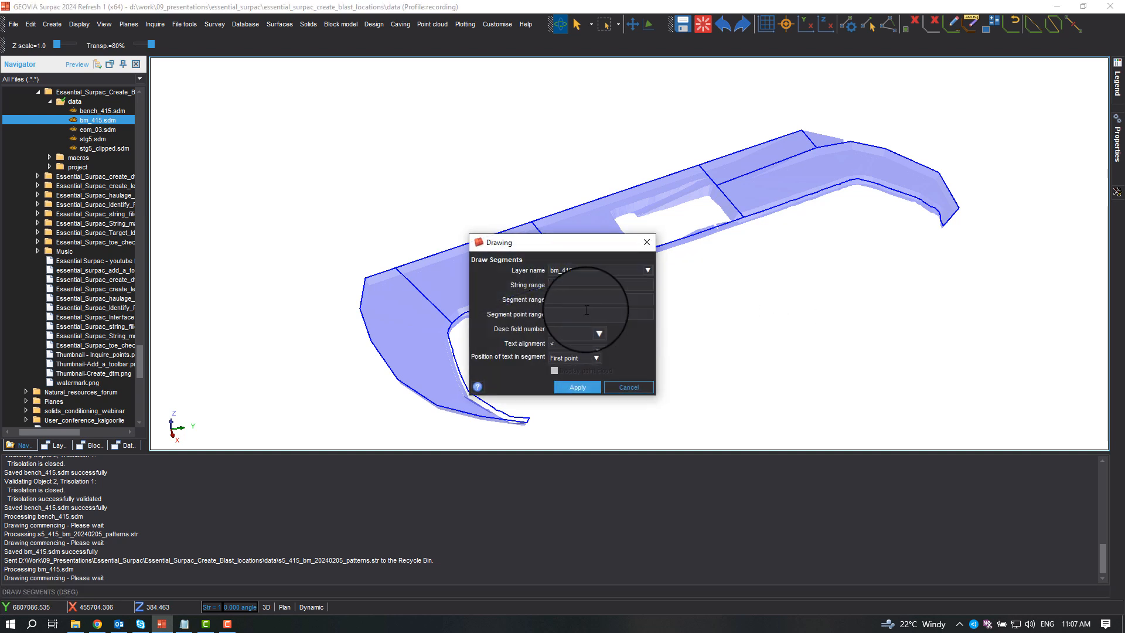
pyautogui.click(567, 356)
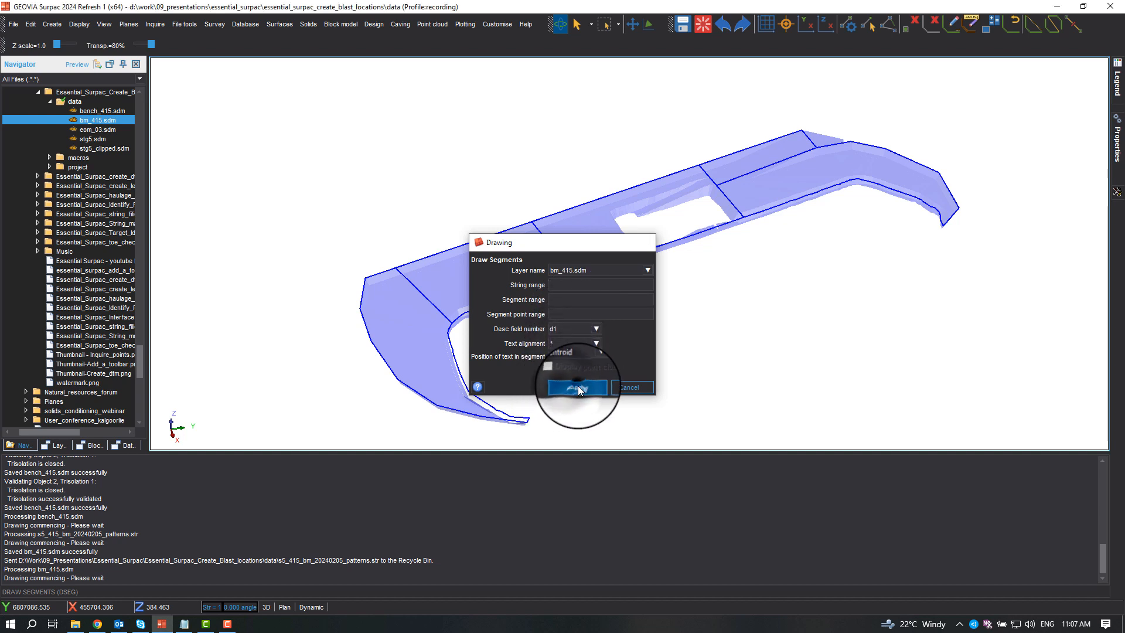
pyautogui.click(578, 387)
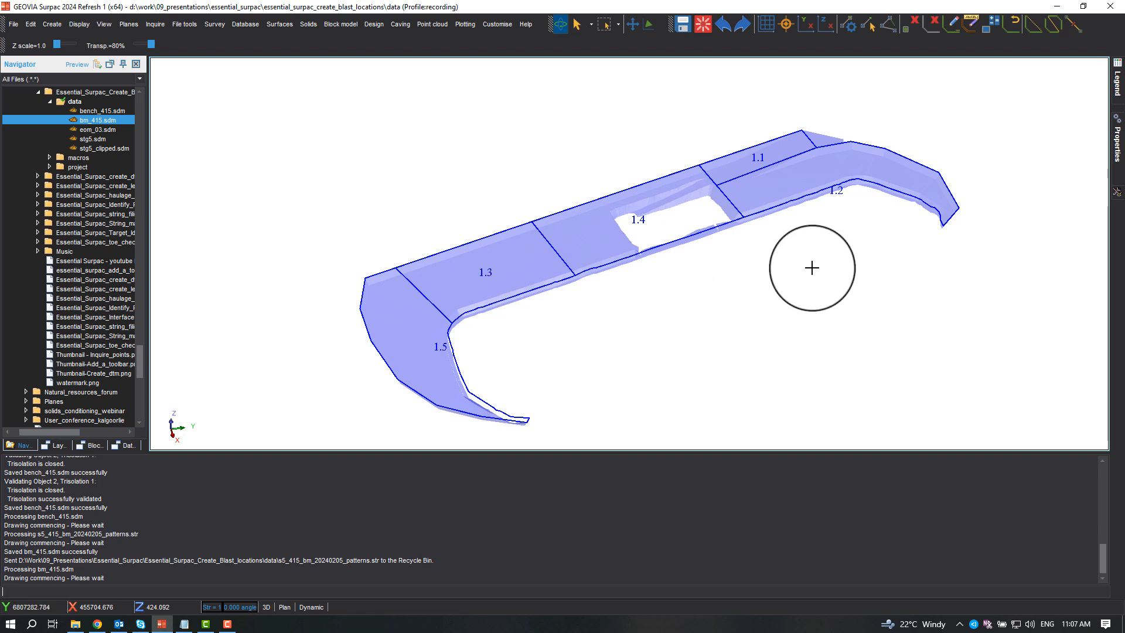
pyautogui.scroll(-1, 811, 268)
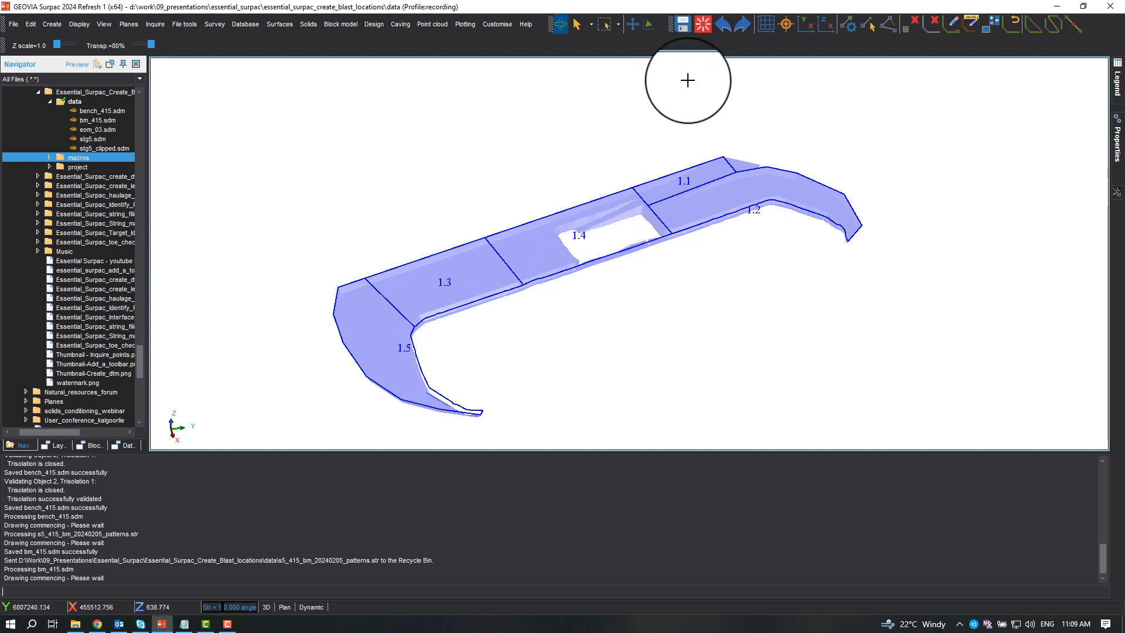
# Reset graphics and make the strings in the bm_ file with ID 415 run clockwise, retaining their descriptions.
pyautogui.click(704, 27)
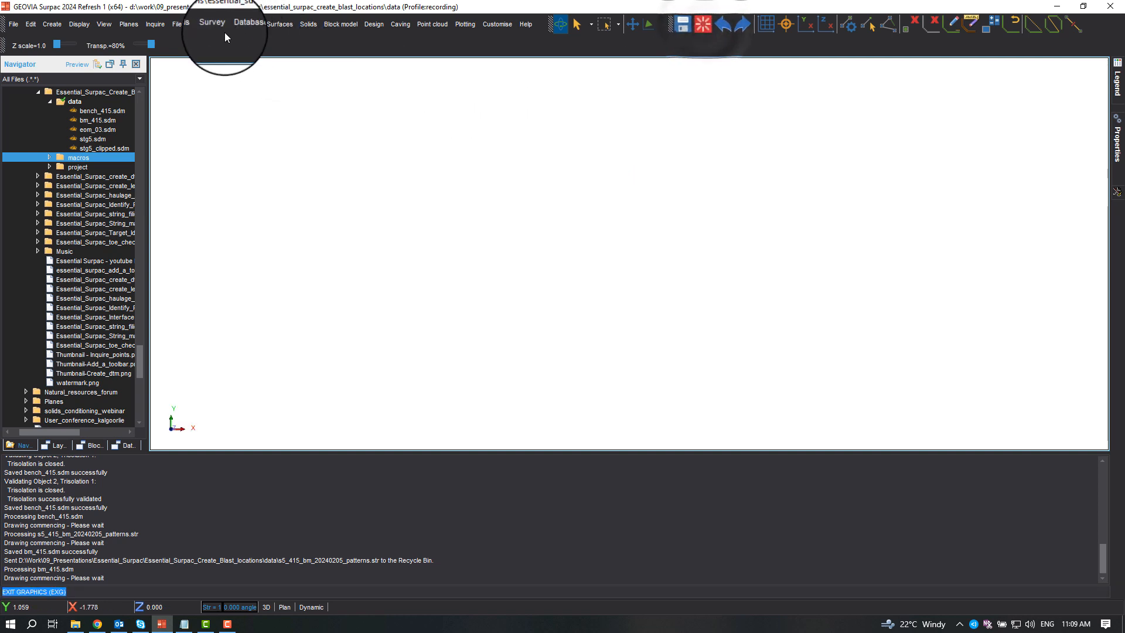
pyautogui.click(189, 27)
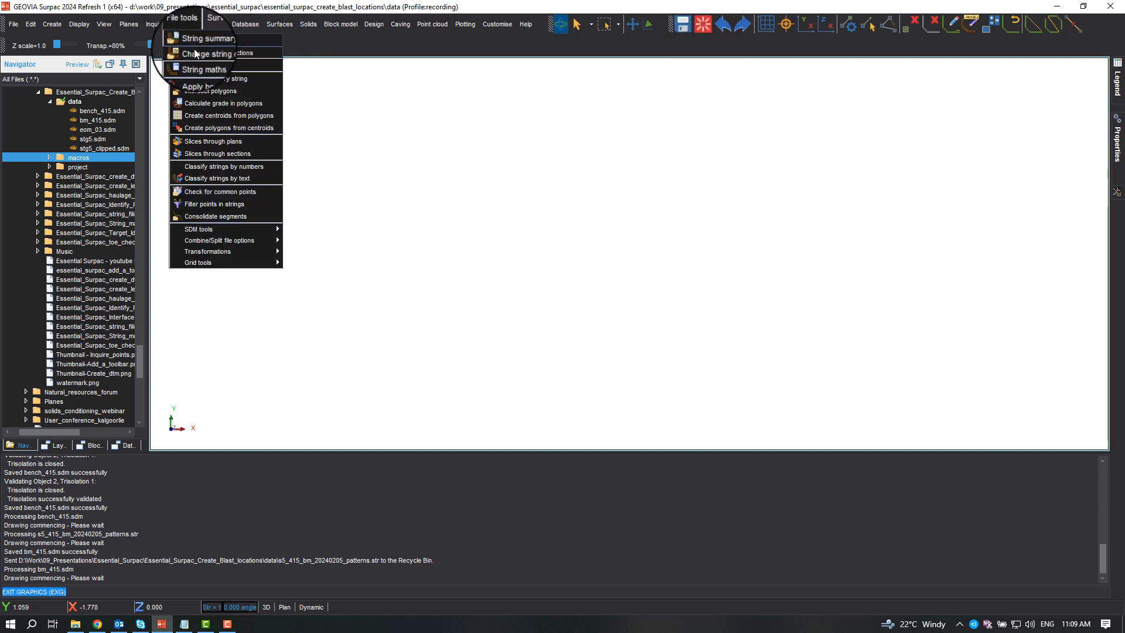
pyautogui.click(196, 51)
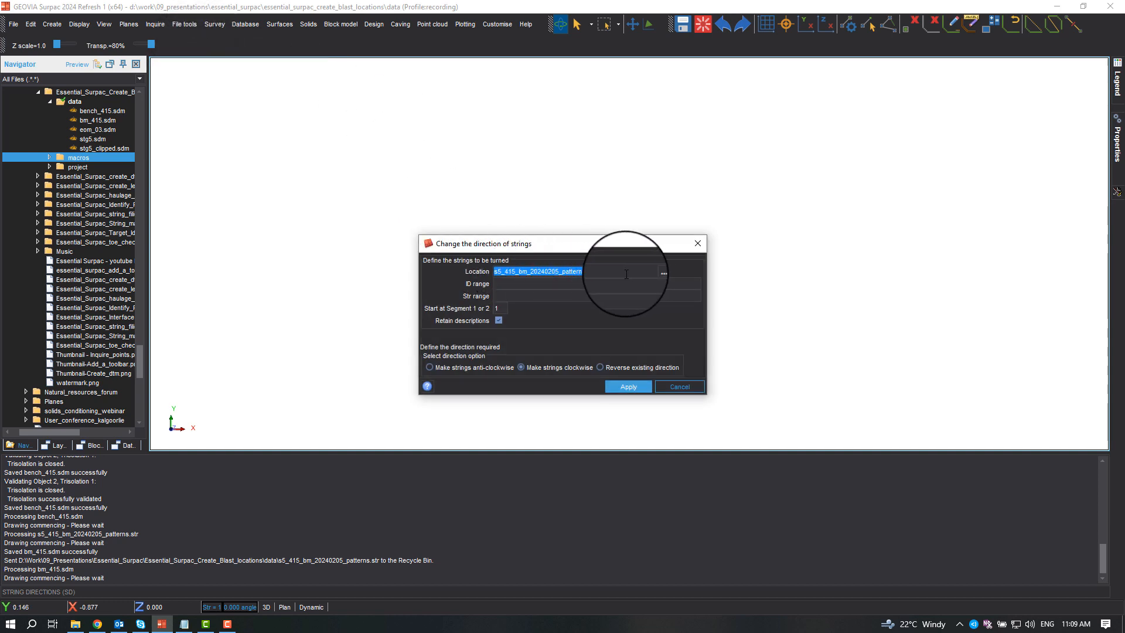
pyautogui.click(654, 272)
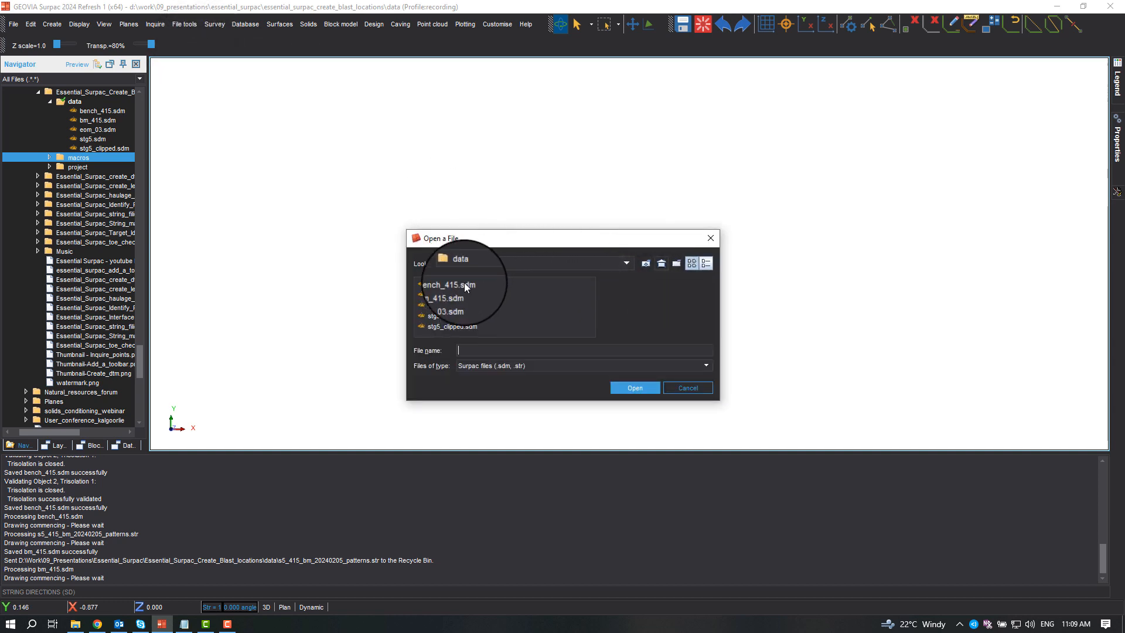
pyautogui.click(637, 386)
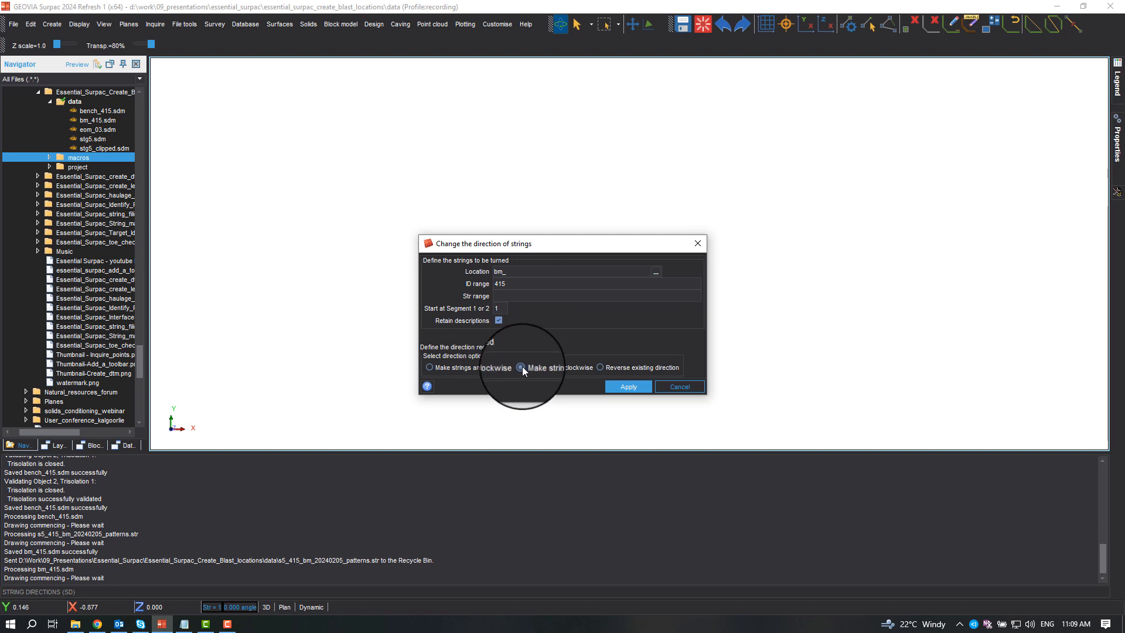
pyautogui.click(628, 388)
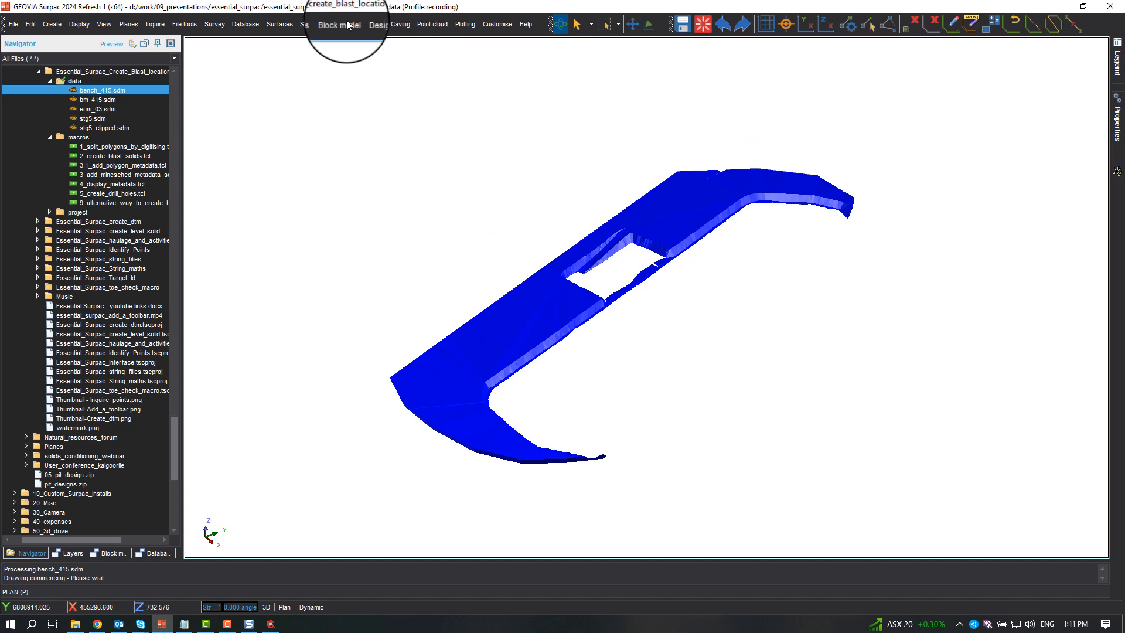
# Simplify the bench_415.sdm solid with the Simplify mesh tool, outputting to a new layer named bench_415_simplify.
pyautogui.click(308, 24)
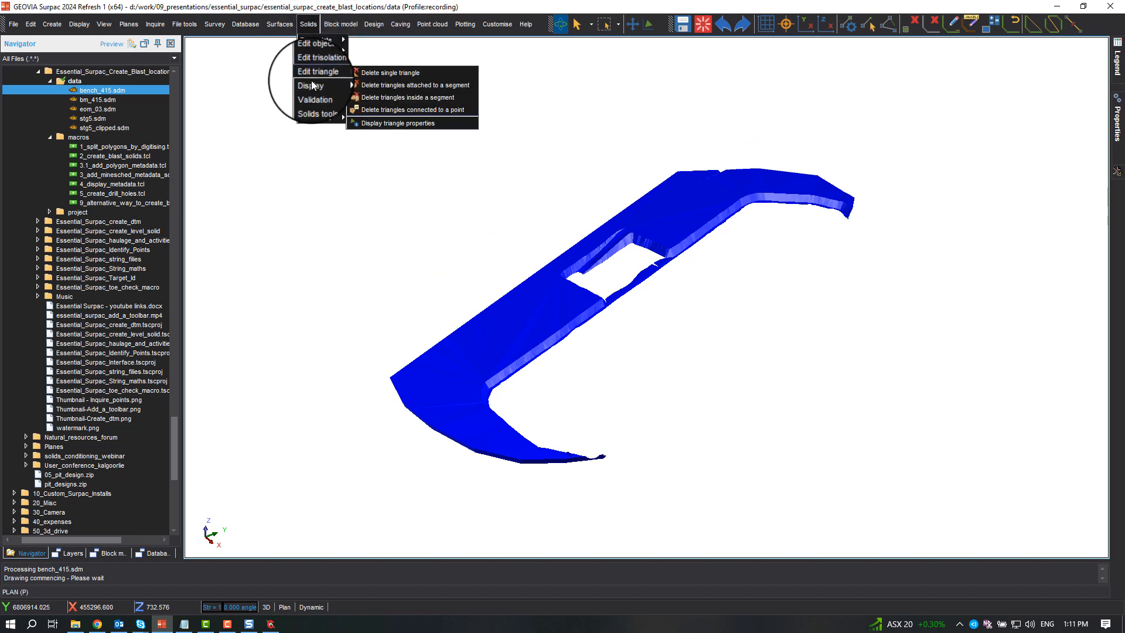
pyautogui.moveTo(312, 85)
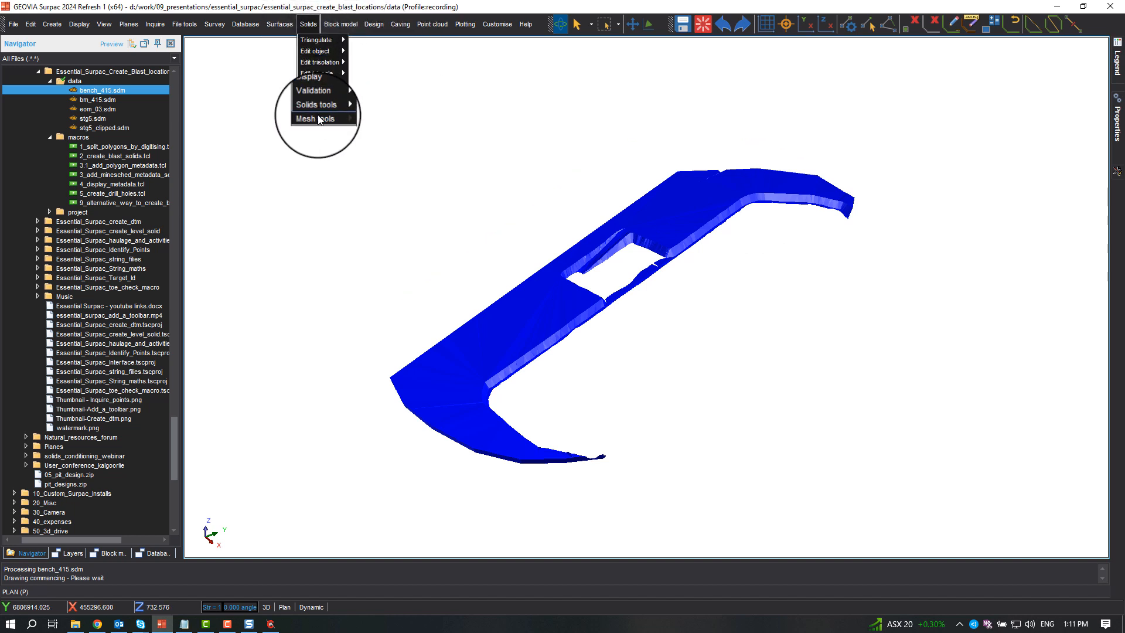
pyautogui.moveTo(318, 120)
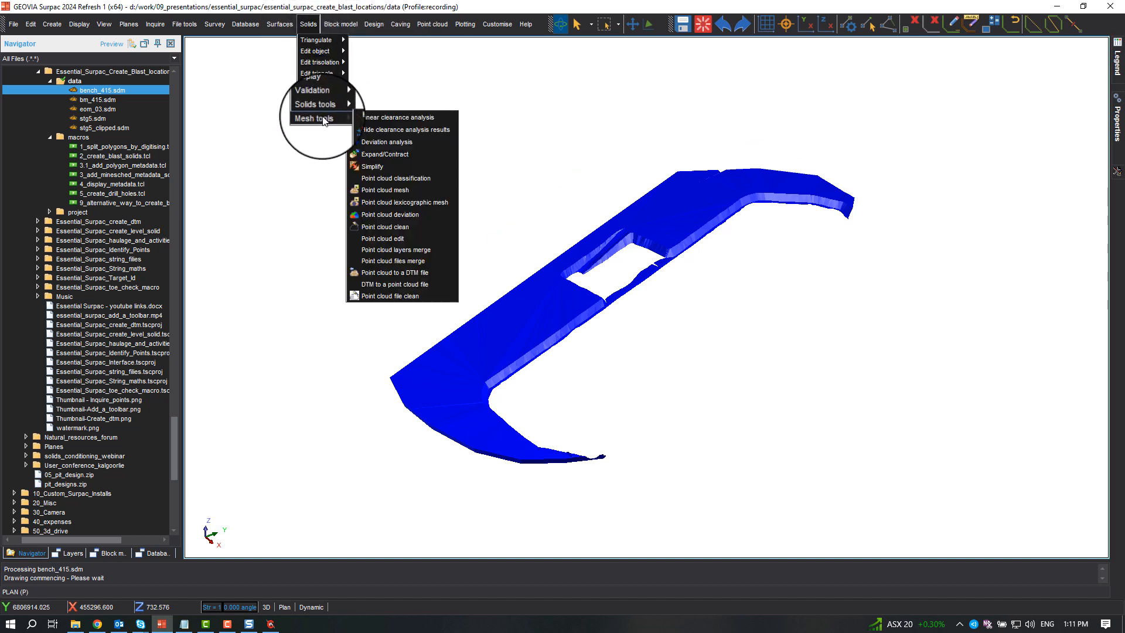
pyautogui.click(379, 168)
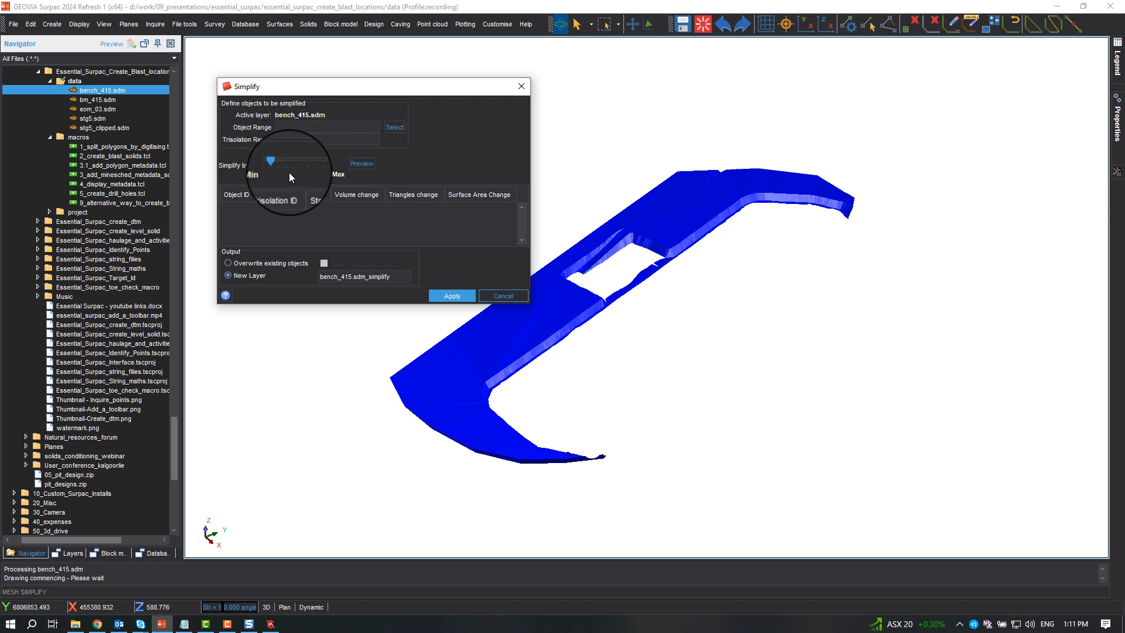
pyautogui.tripleClick(370, 280)
pyautogui.click(365, 278)
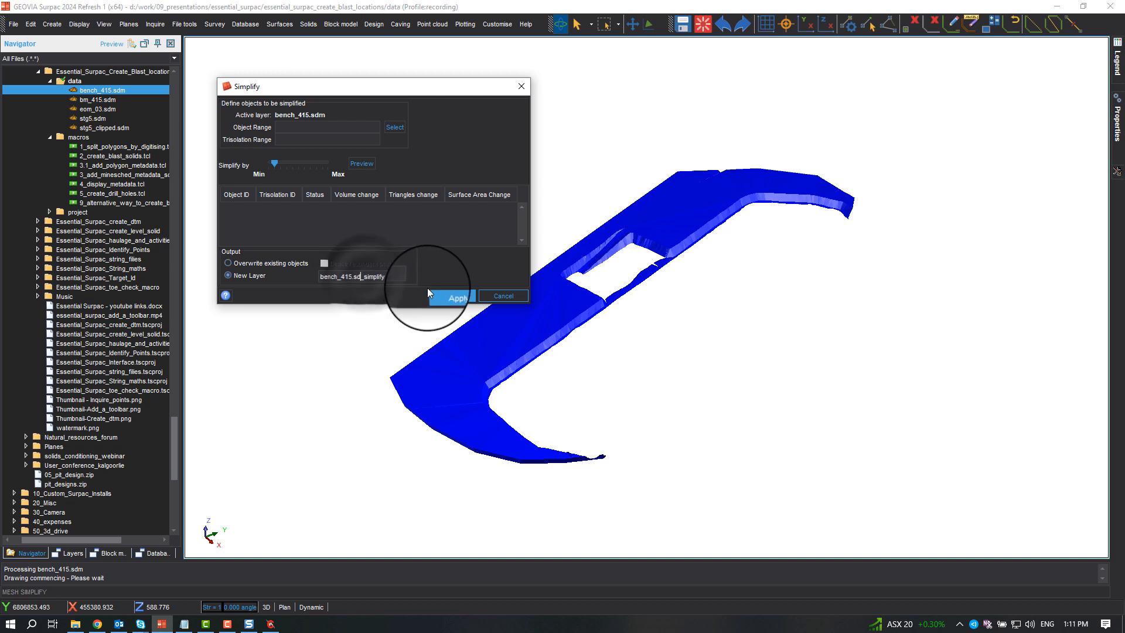
pyautogui.press('BackSpace')
pyautogui.press('BackSpace')
pyautogui.press('BackSpace')
pyautogui.press('BackSpace')
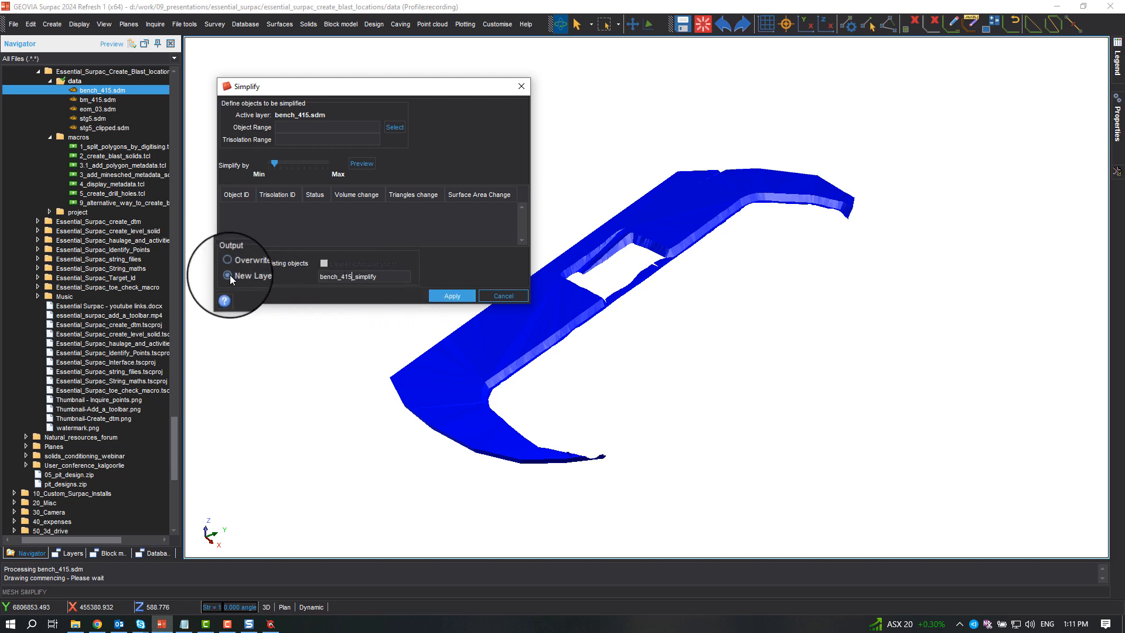
pyautogui.click(448, 297)
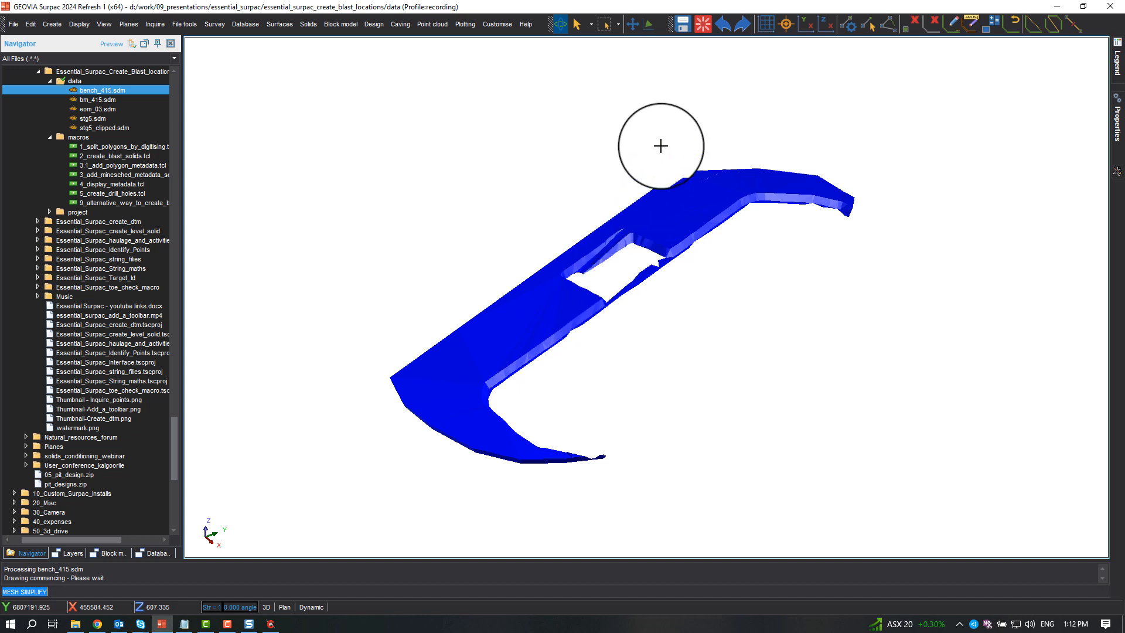
# Save the simplified layer as bench_415_simplify.sdm in SDM version 2 format and validate its object and trisolation.
pyautogui.click(683, 24)
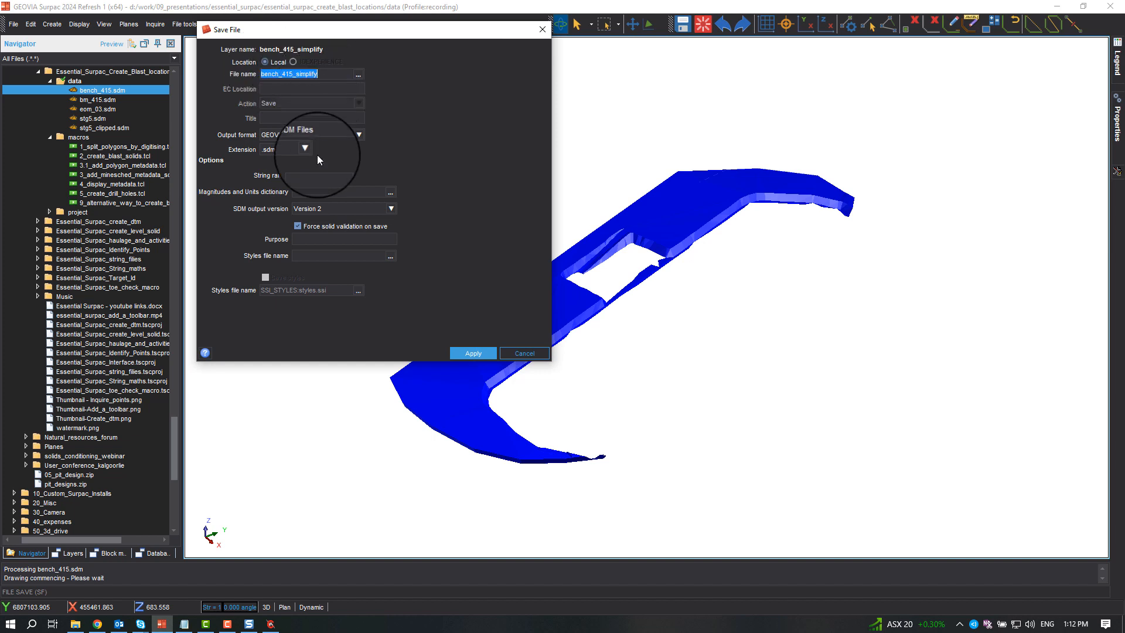
pyautogui.click(474, 352)
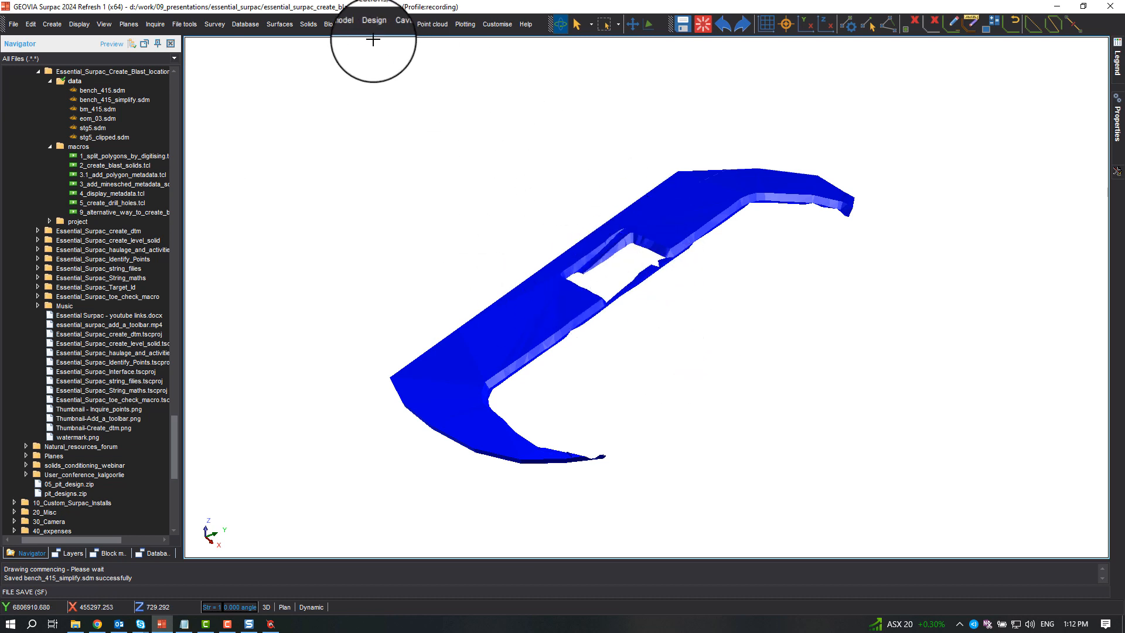
pyautogui.click(308, 24)
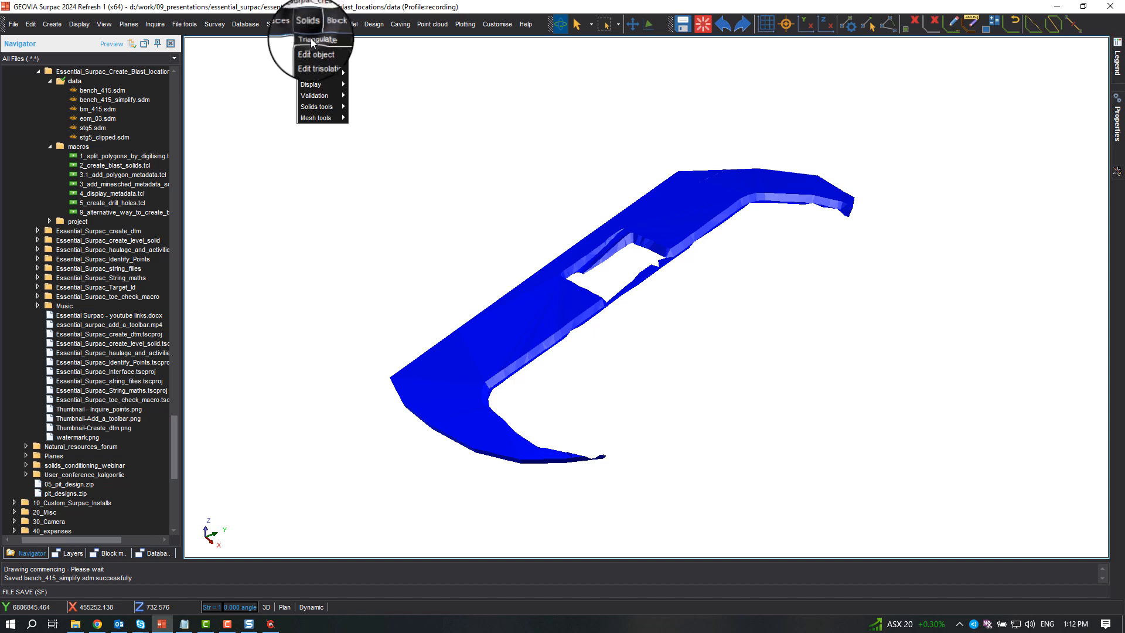
pyautogui.moveTo(315, 95)
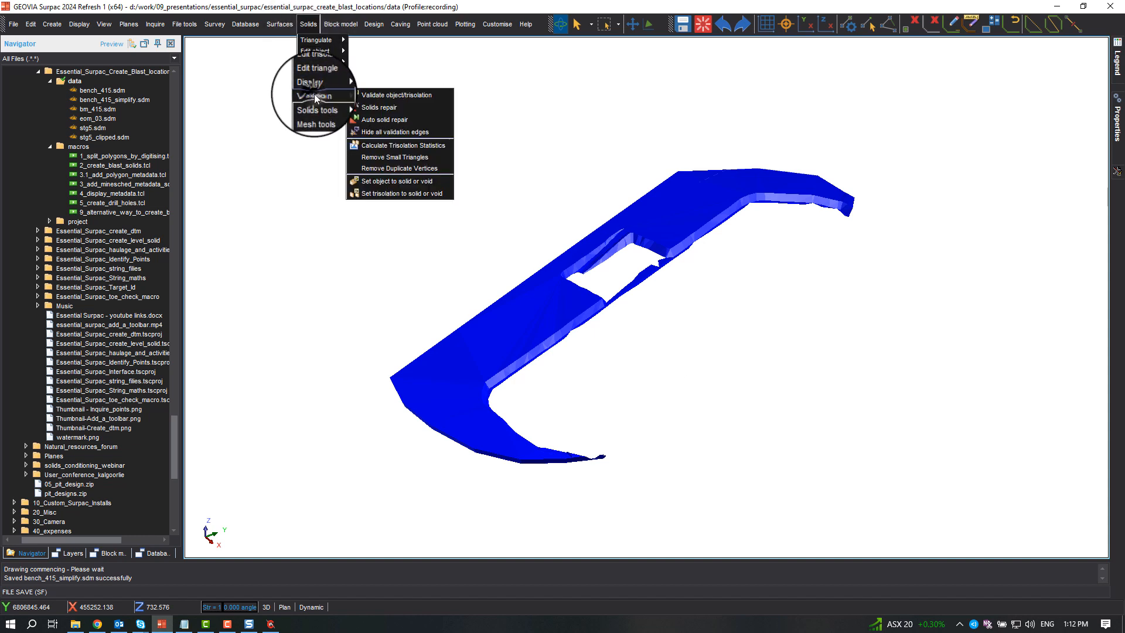
pyautogui.click(361, 93)
pyautogui.click(394, 384)
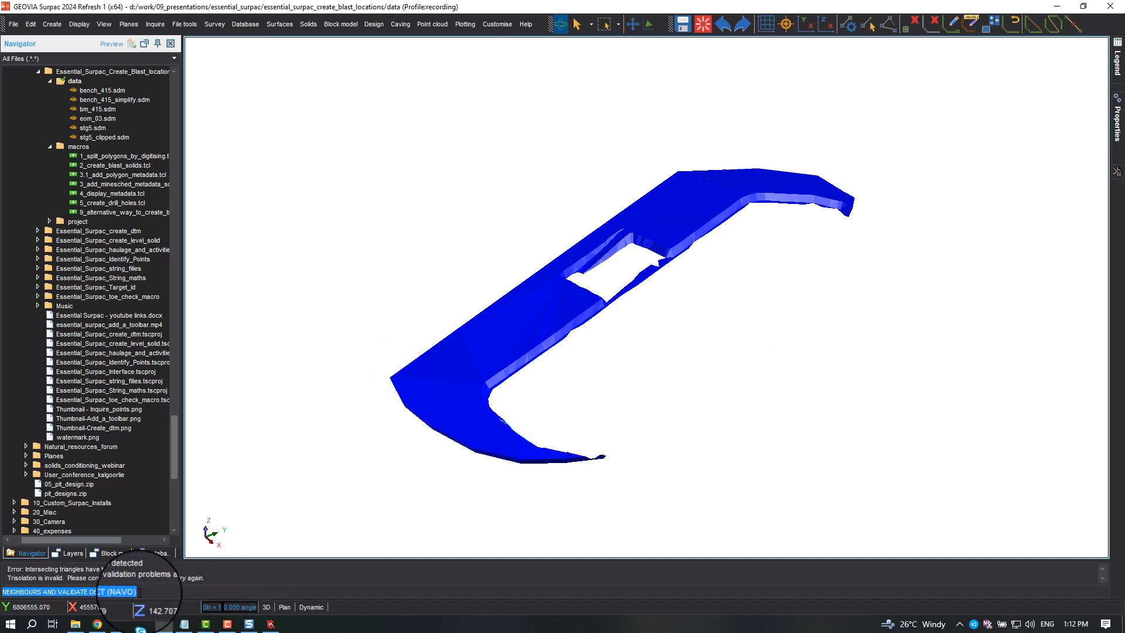
# Examine the highlighted validation edges along the inner curved face of the simplified solid from several angles.
pyautogui.moveTo(546, 398); pyautogui.dragTo(475, 304)
pyautogui.scroll(3, 396, 281)
pyautogui.scroll(5, 398, 287)
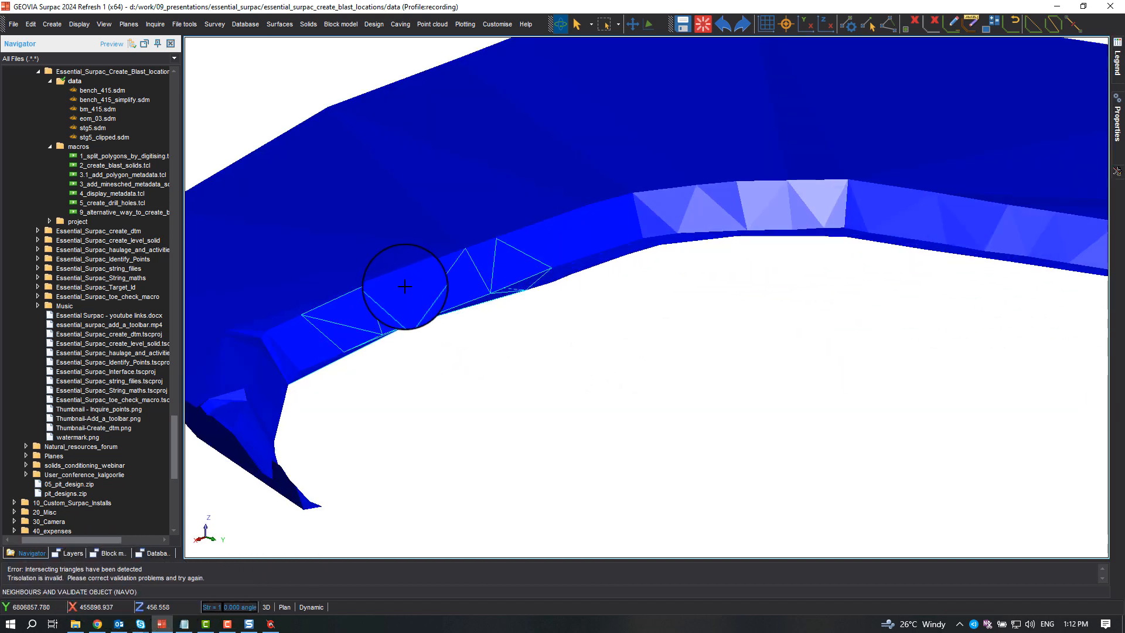
pyautogui.scroll(-2, 413, 286)
pyautogui.moveTo(420, 279); pyautogui.dragTo(428, 388)
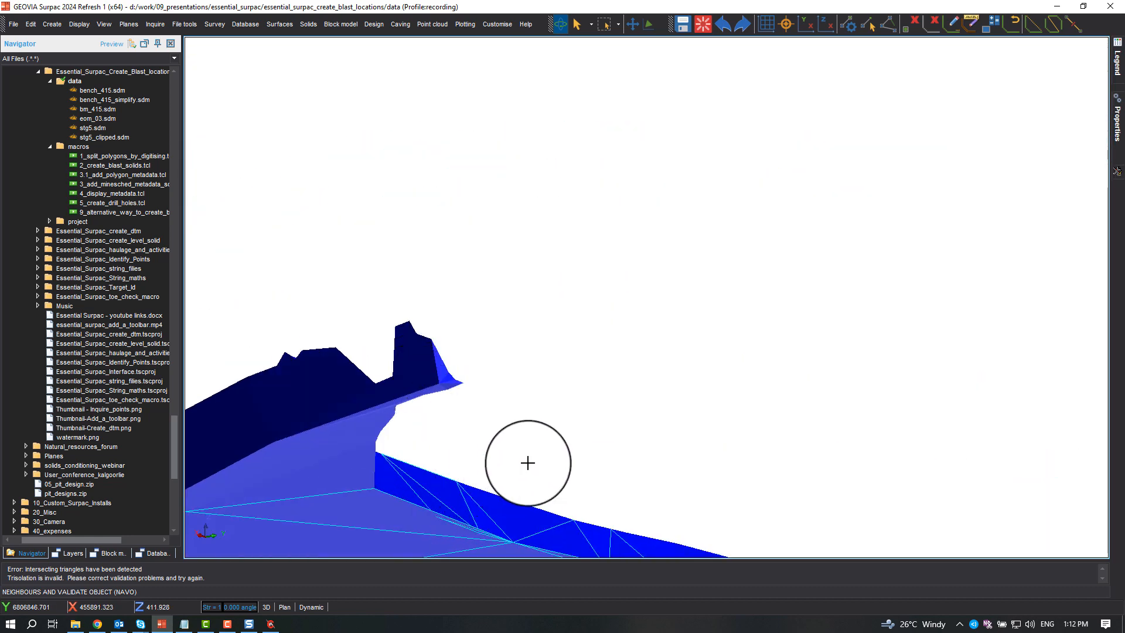
pyautogui.moveTo(528, 463); pyautogui.dragTo(544, 240)
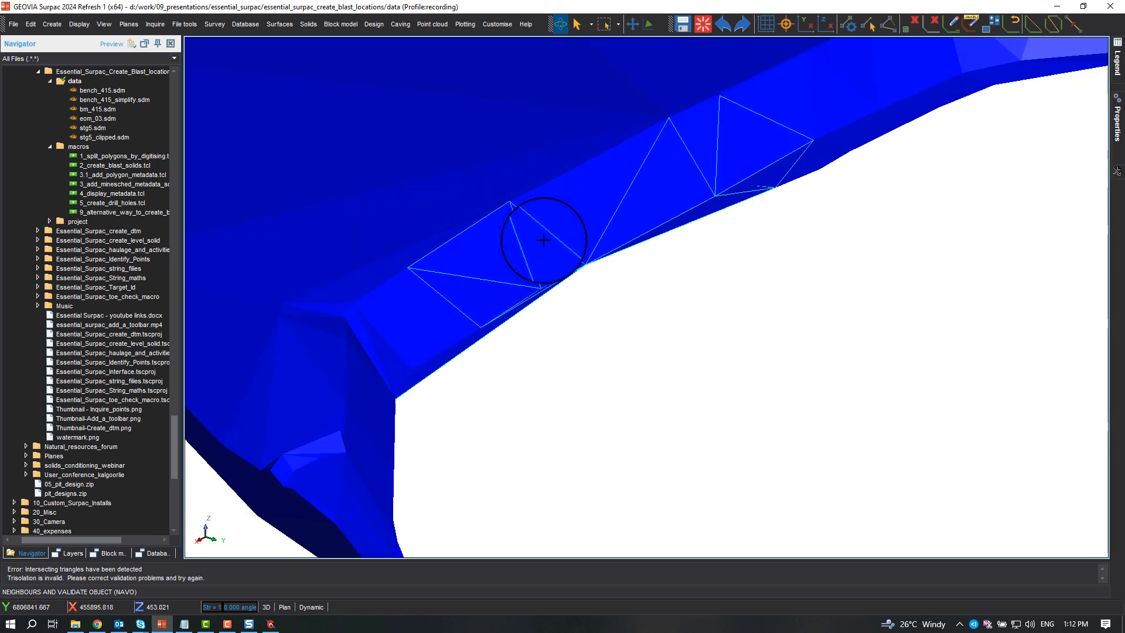
pyautogui.scroll(3, 548, 240)
pyautogui.scroll(-3, 861, 205)
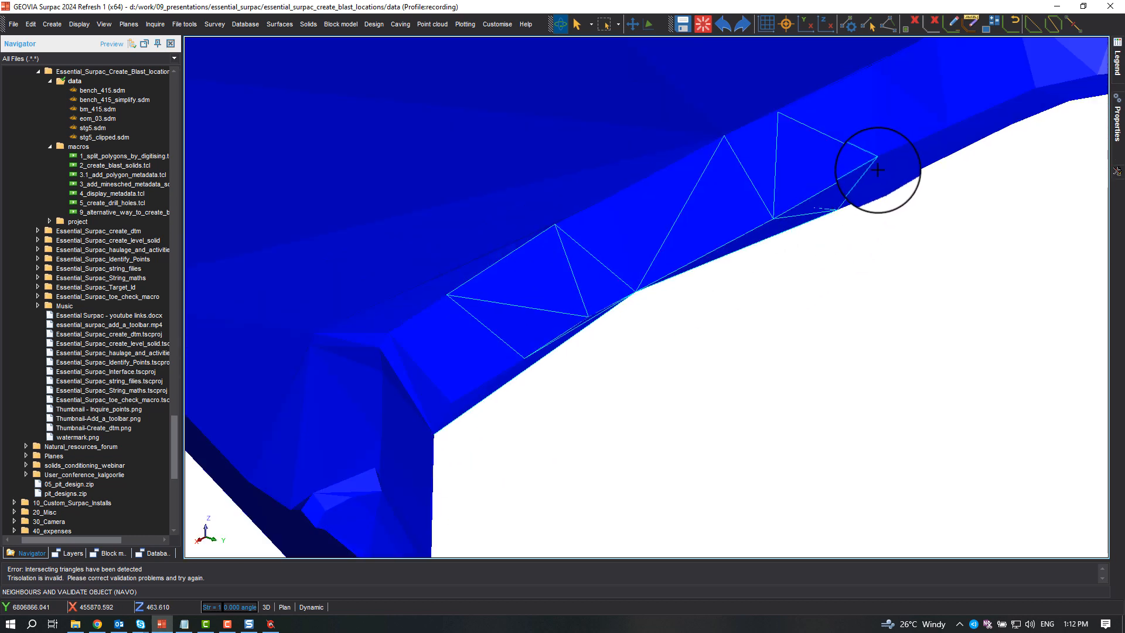
pyautogui.scroll(3, 851, 207)
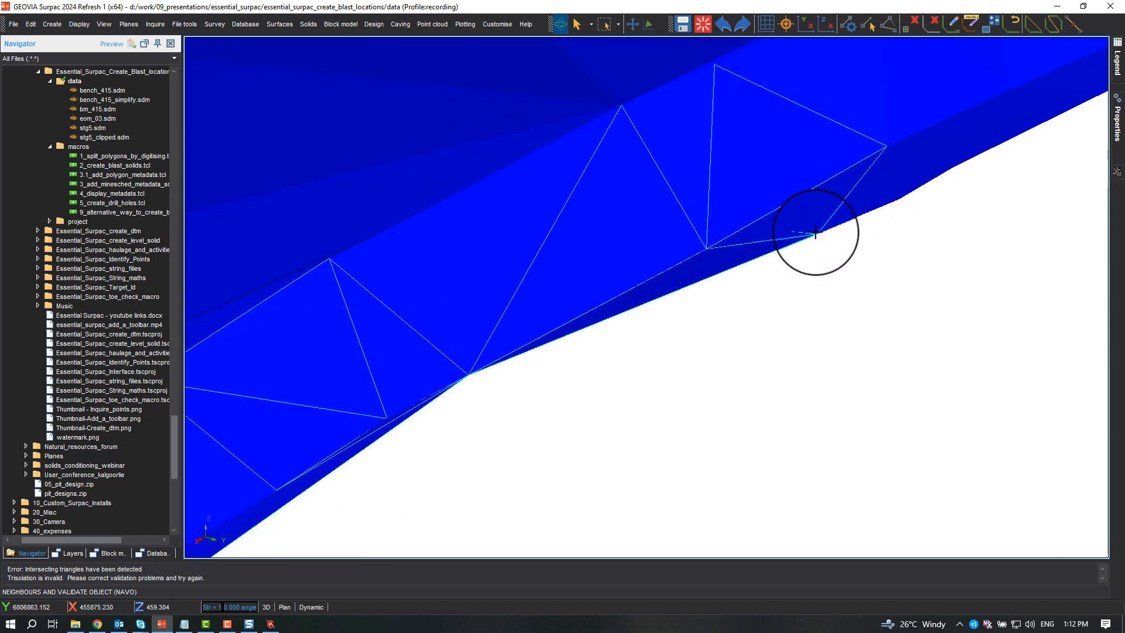
# Draw markers at the solid's points and set the camera target beside the highlighted triangles on the lower edge.
pyautogui.press('Return')
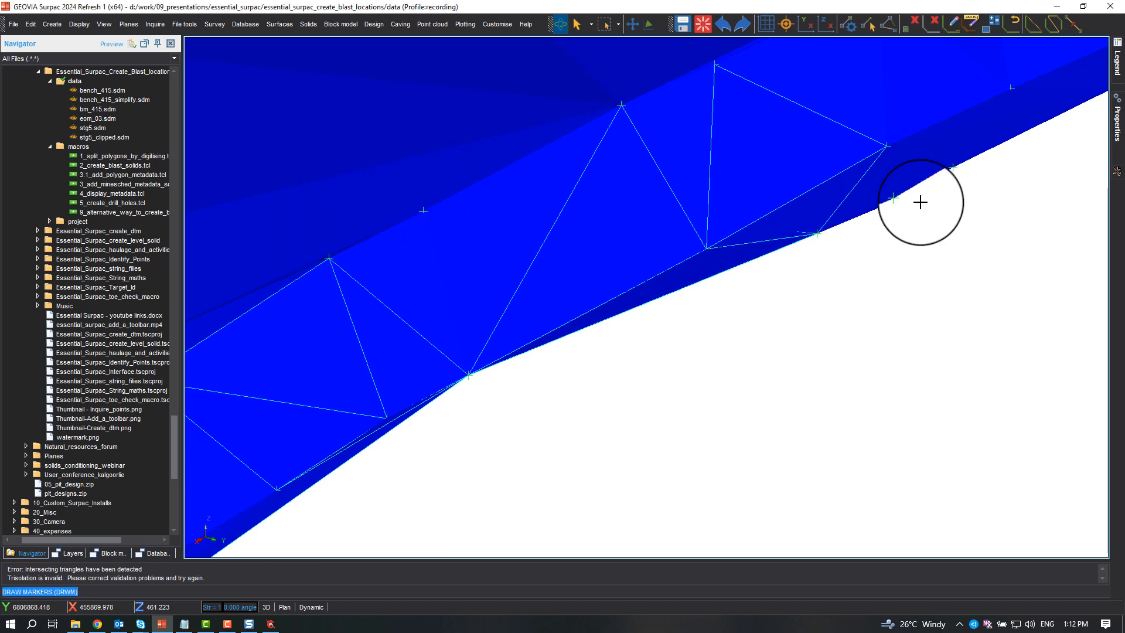
pyautogui.moveTo(870, 259); pyautogui.dragTo(865, 289, button='middle')
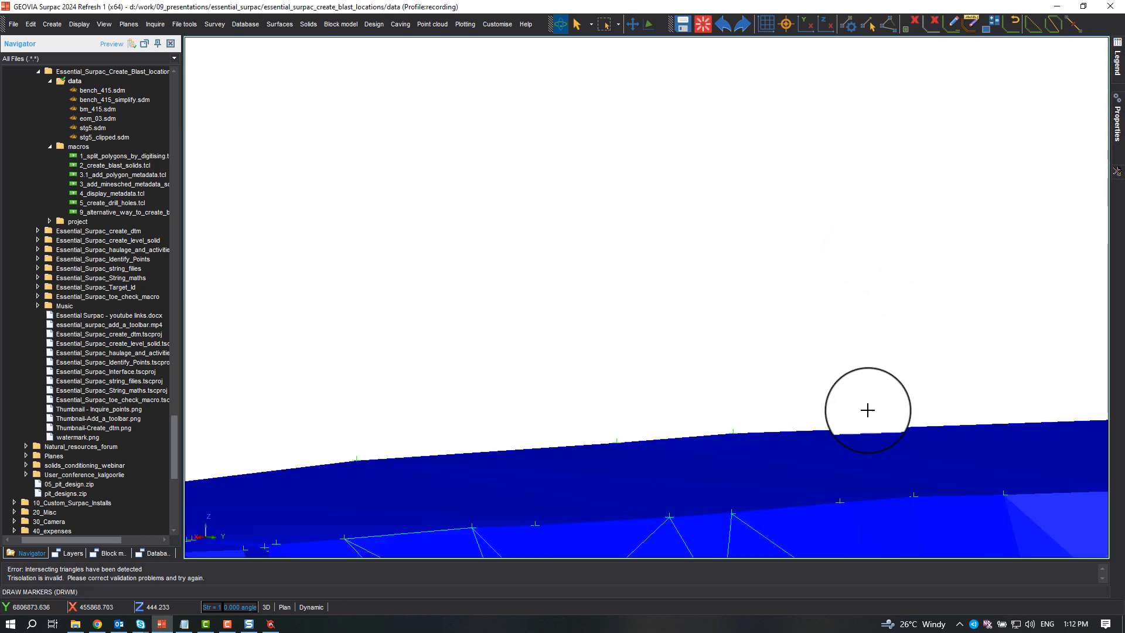
pyautogui.moveTo(867, 410); pyautogui.dragTo(861, 304, button='middle')
pyautogui.click(785, 24)
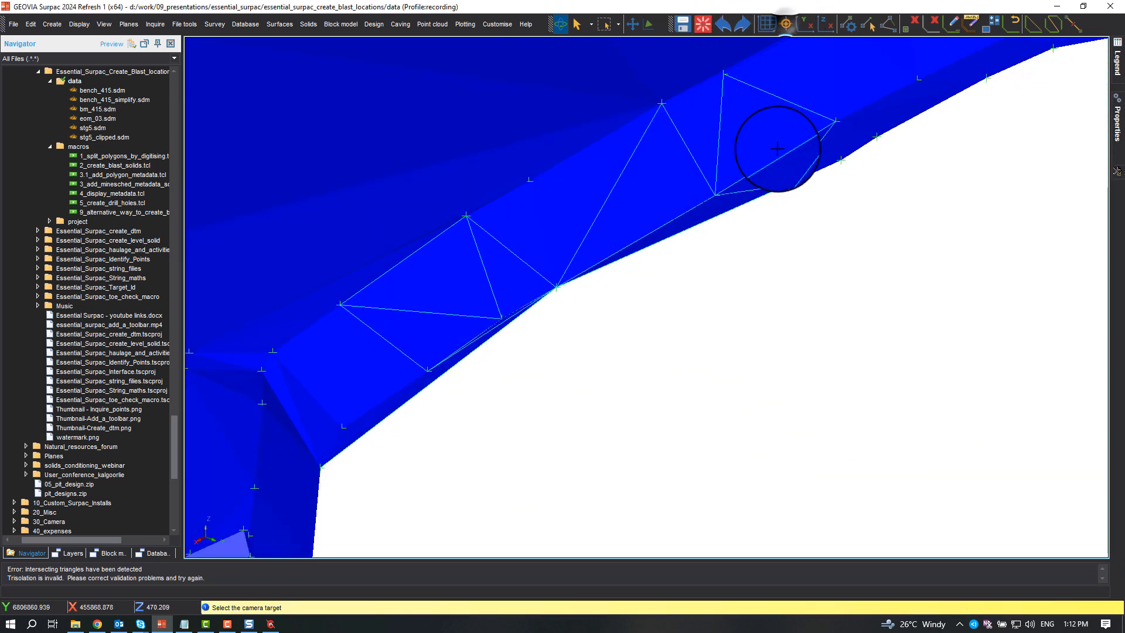
pyautogui.click(793, 194)
pyautogui.moveTo(735, 259)
pyautogui.mouseDown(button='middle')
pyautogui.moveTo(728, 216)
pyautogui.moveTo(721, 268)
pyautogui.mouseUp(button='middle')
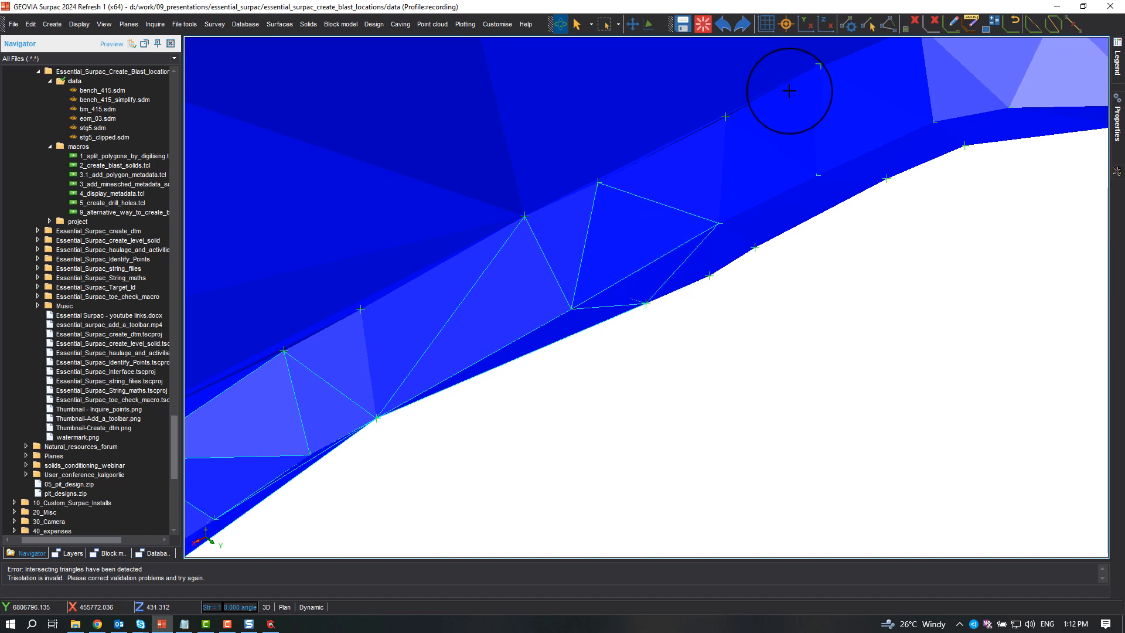
# Delete three neighbouring points along the solid's lower edge, starting at the highlighted intersecting triangles.
pyautogui.click(911, 25)
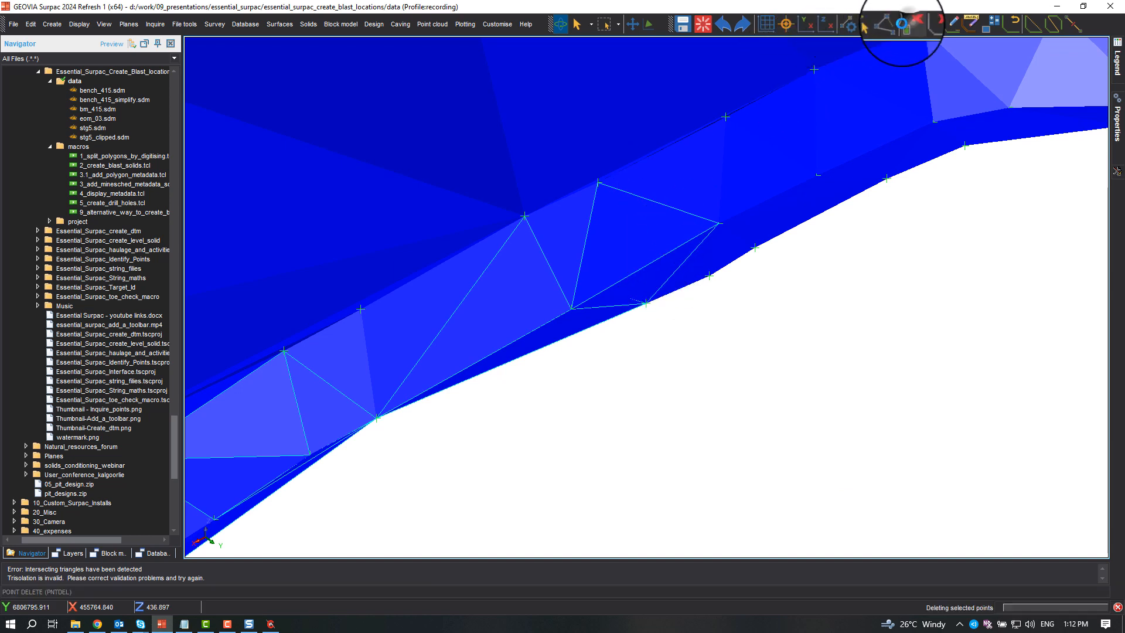
pyautogui.click(650, 312)
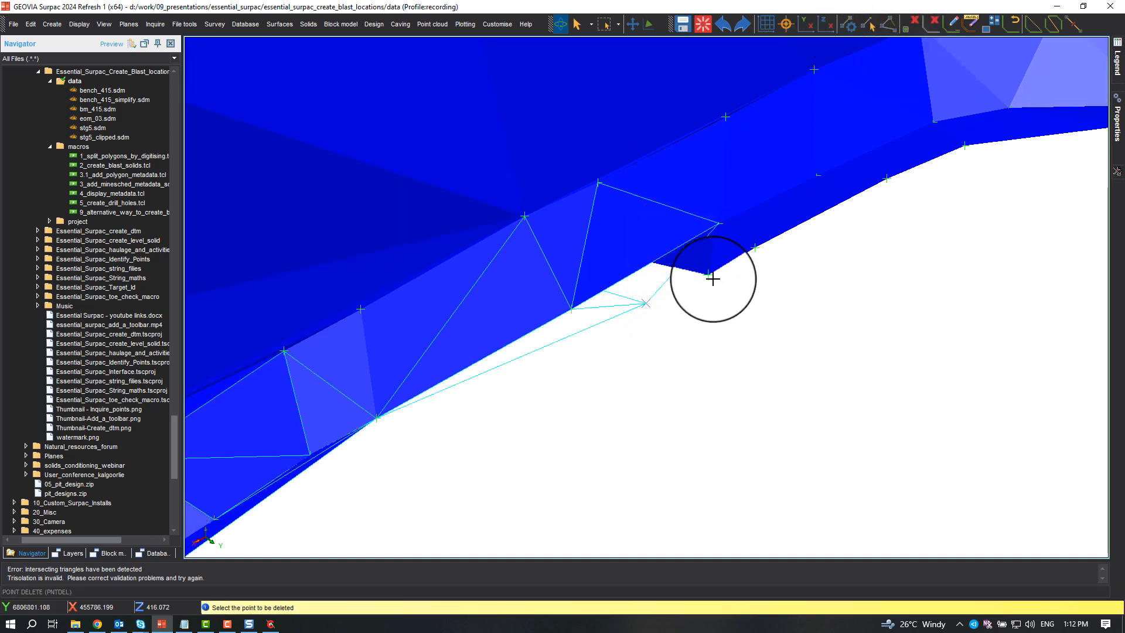
pyautogui.click(711, 276)
pyautogui.click(755, 248)
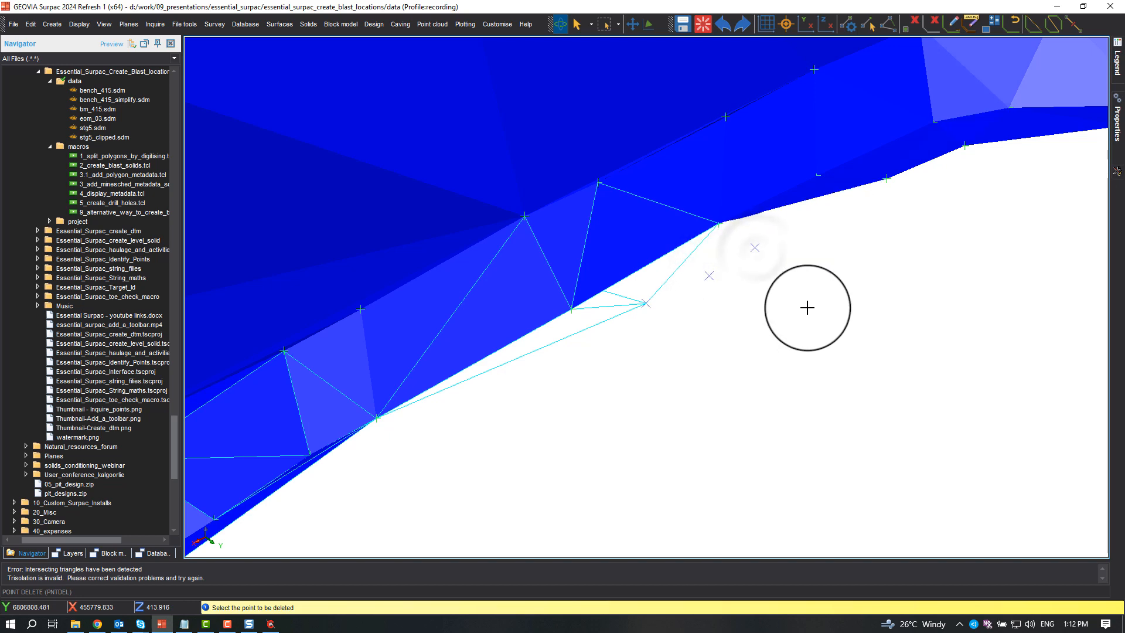
# Clean up the simplified layer by deleting the redundant points that are not vertices of any triangle.
pyautogui.press('Escape')
pyautogui.moveTo(780, 305); pyautogui.dragTo(771, 206)
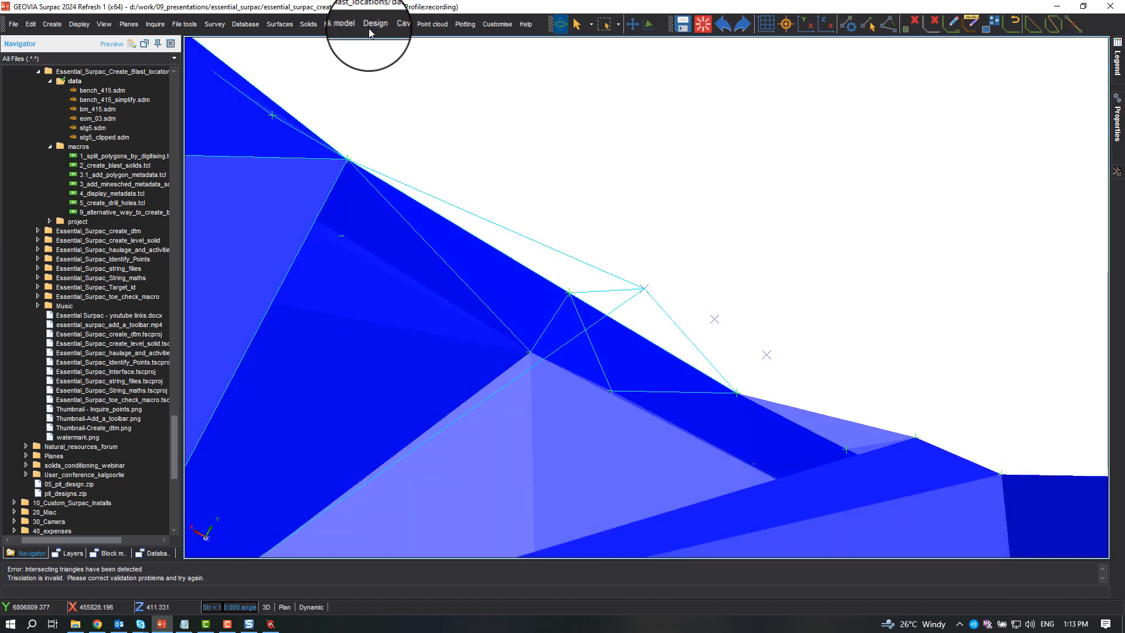
pyautogui.click(306, 24)
pyautogui.moveTo(316, 51)
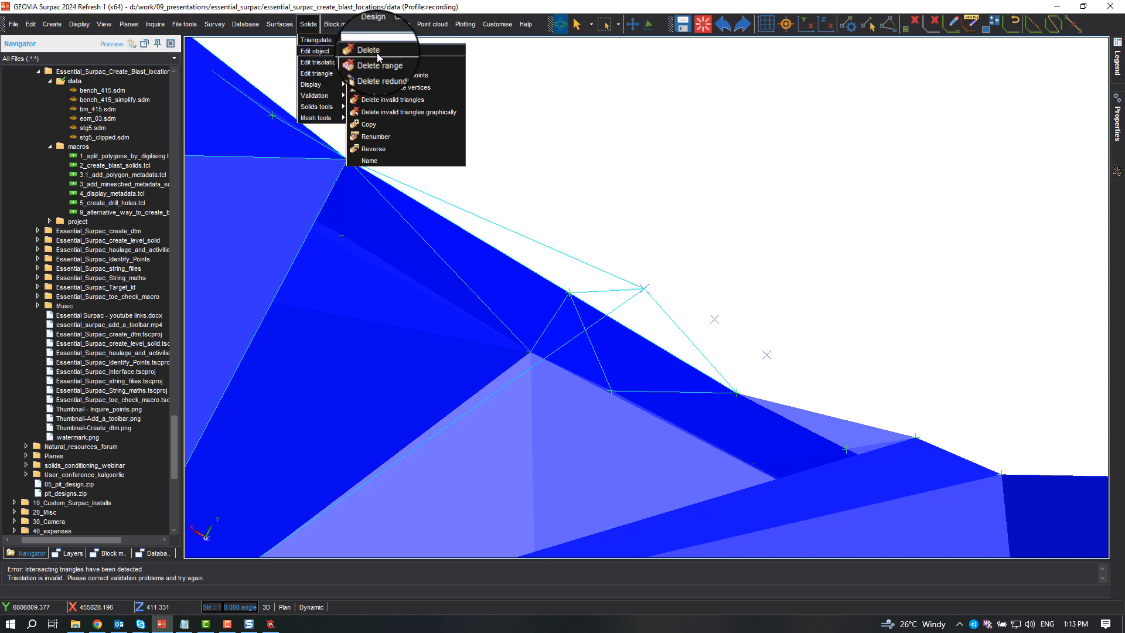
pyautogui.click(384, 80)
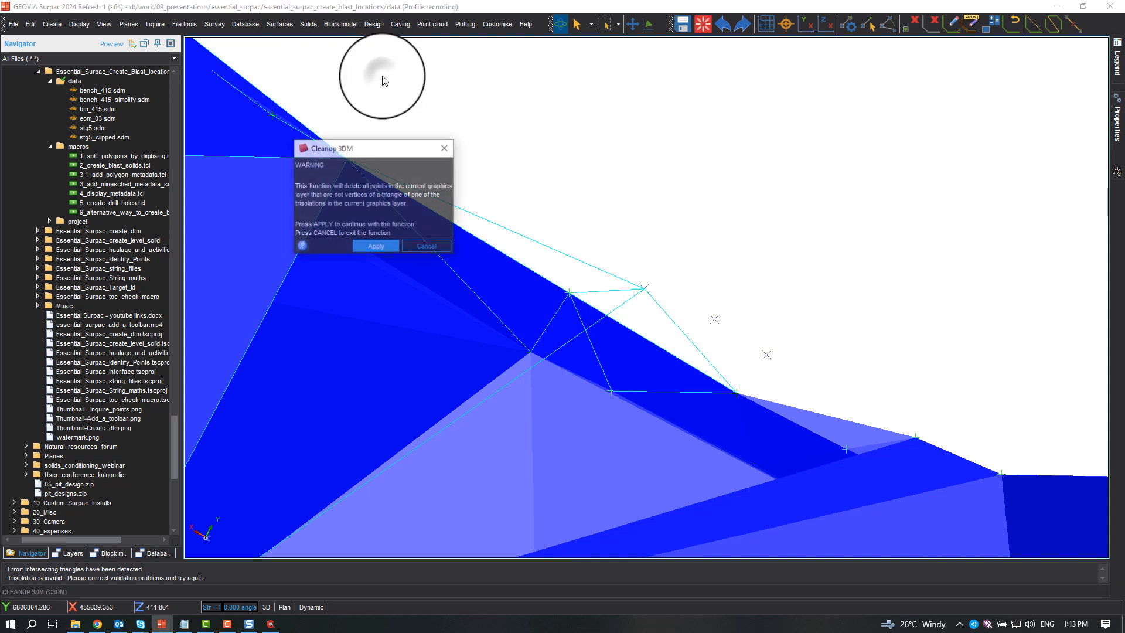
pyautogui.click(382, 246)
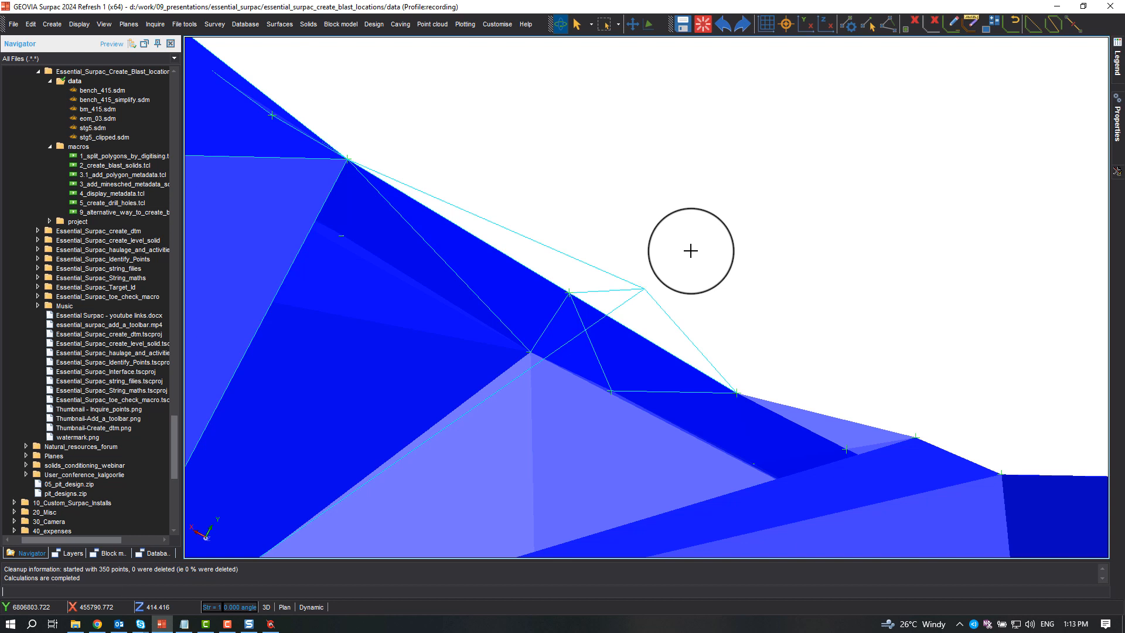
# Run the automatic mesh repair on object 2, trisolation 1 of bench_415_simplify, making a closed solid with 5 maximum iterations.
pyautogui.click(310, 26)
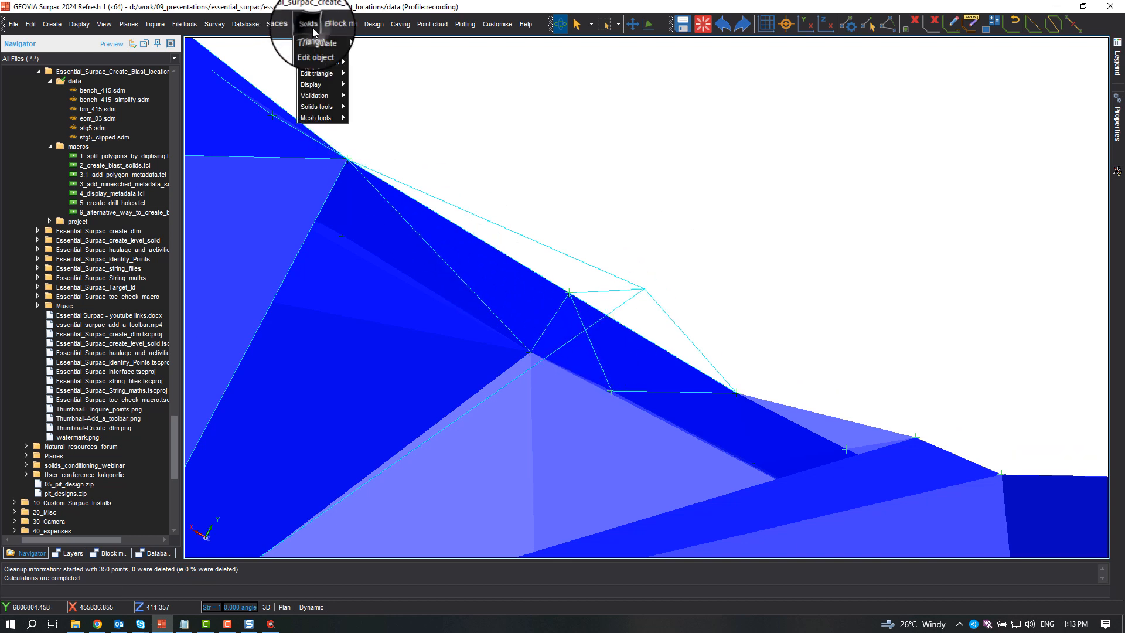
pyautogui.moveTo(316, 96)
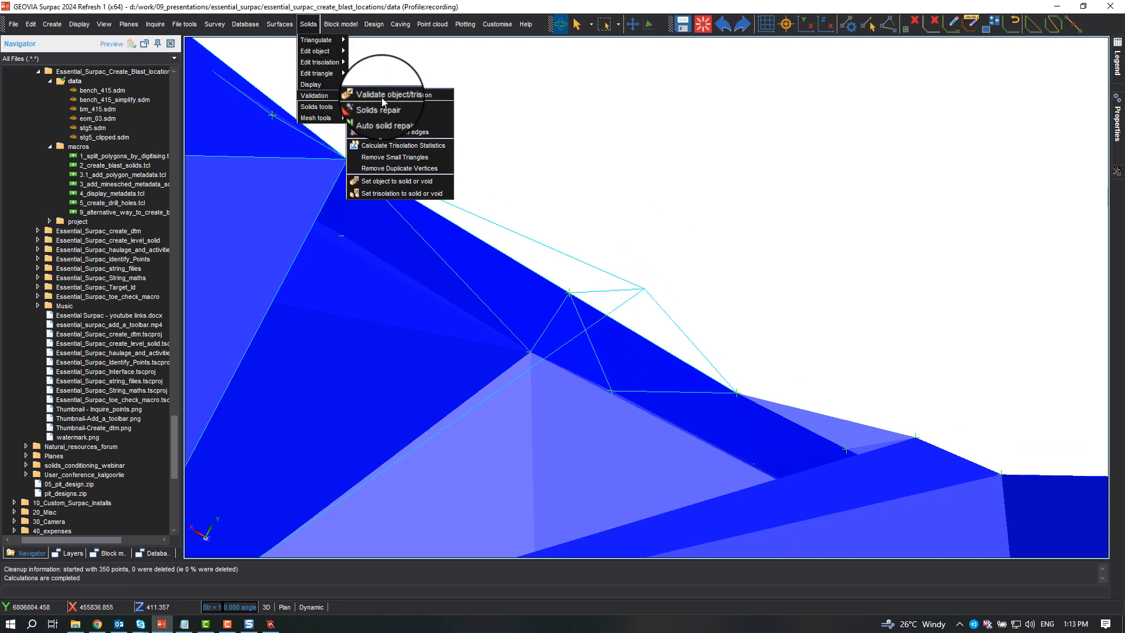
pyautogui.click(384, 120)
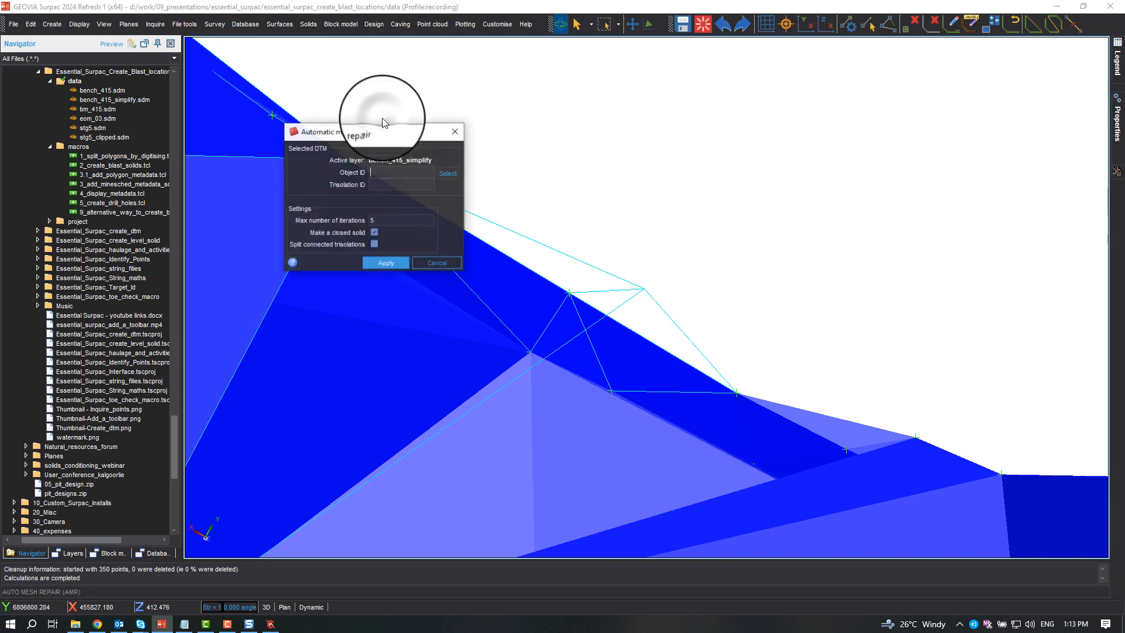
pyautogui.click(444, 174)
pyautogui.click(955, 511)
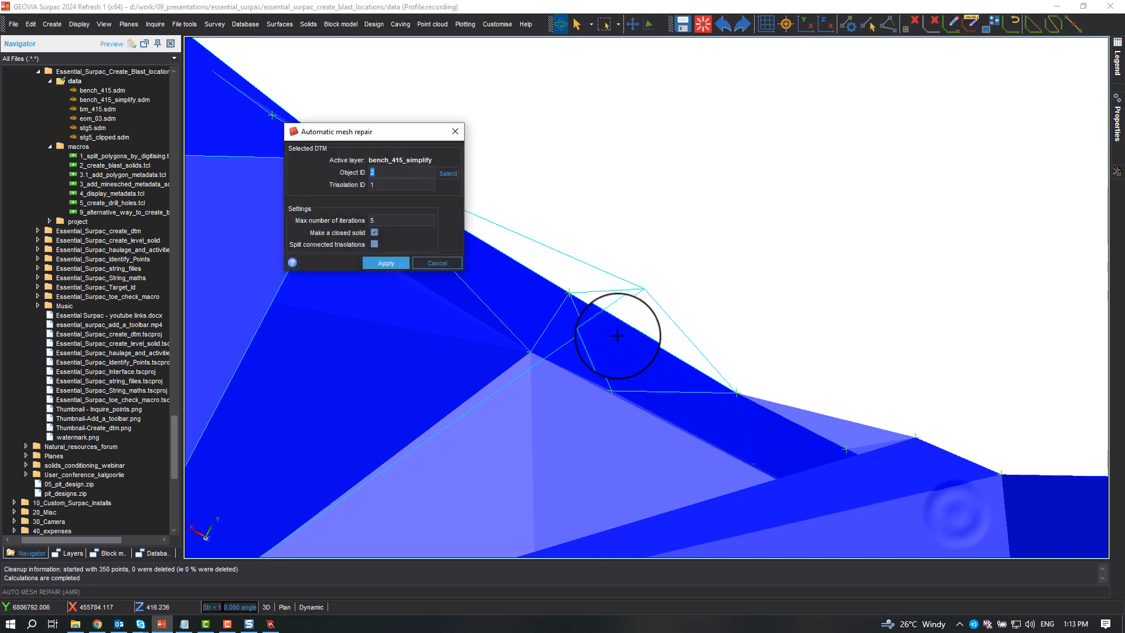
pyautogui.click(386, 264)
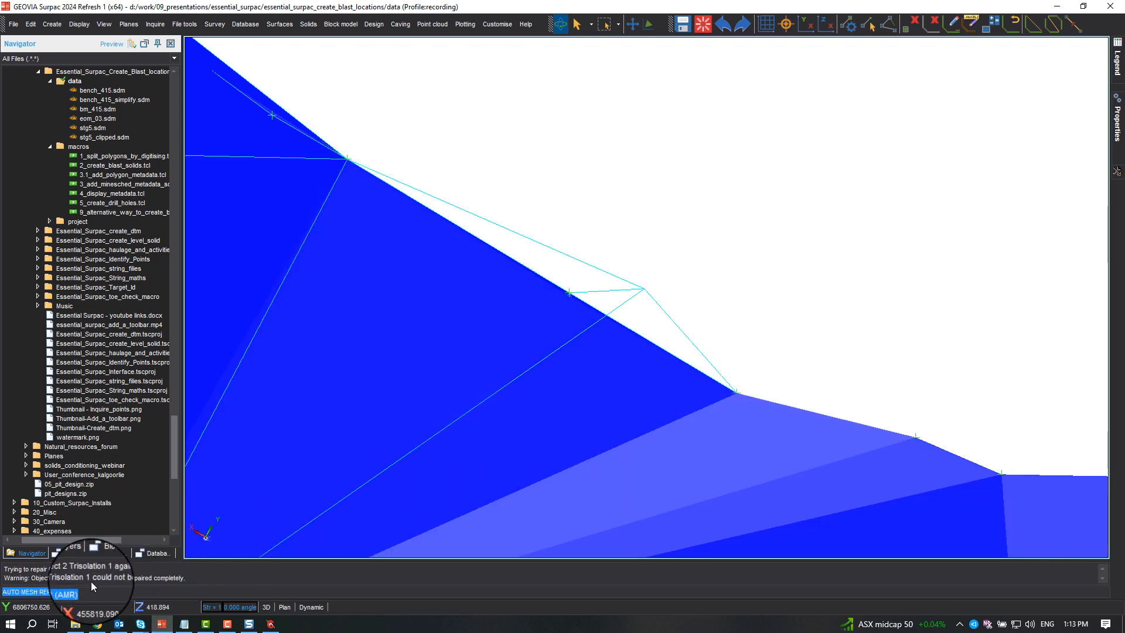
# Inspect the highlighted triangles along the solid's lower edge, and hide all validation edges.
pyautogui.moveTo(598, 286); pyautogui.dragTo(450, 359)
pyautogui.moveTo(296, 389); pyautogui.dragTo(437, 327)
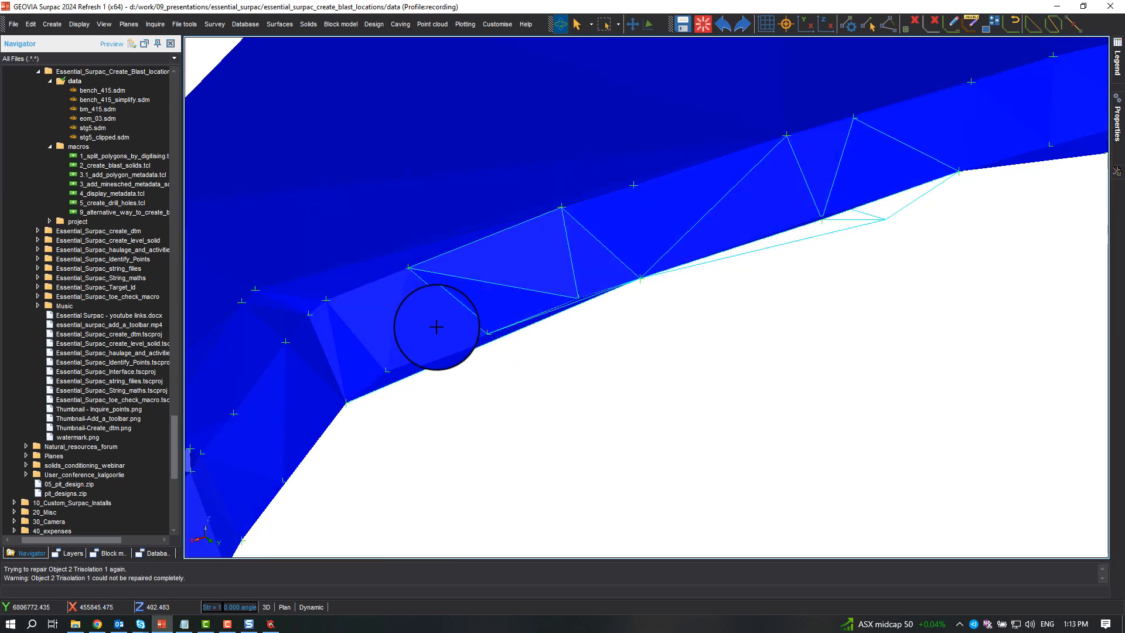
pyautogui.scroll(2, 436, 327)
pyautogui.scroll(2, 568, 326)
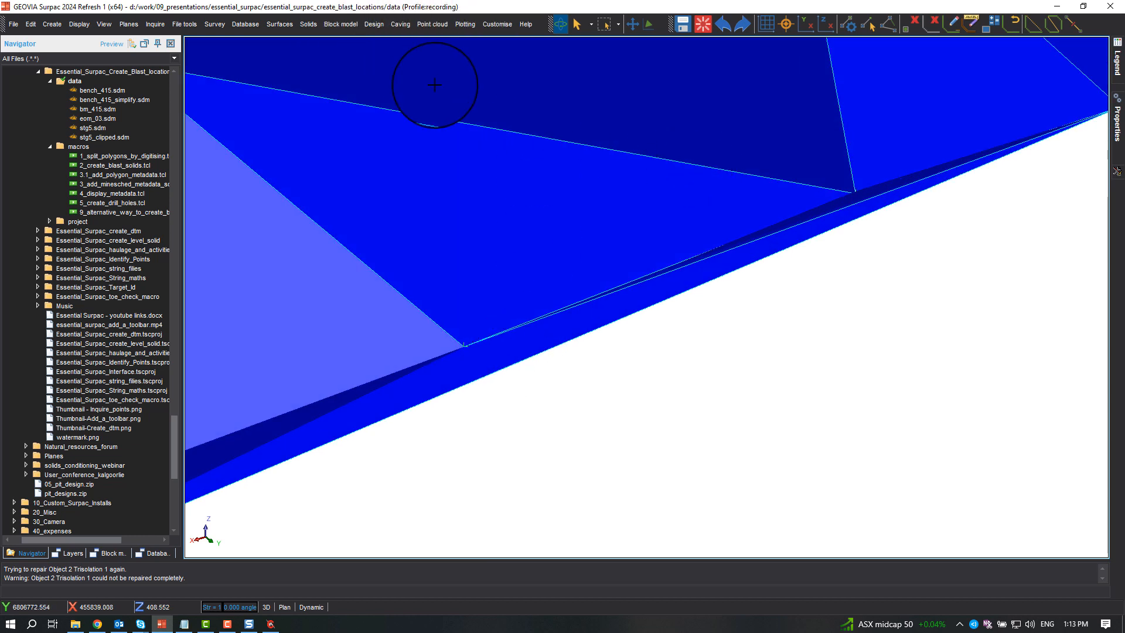
pyautogui.click(309, 24)
pyautogui.moveTo(316, 95)
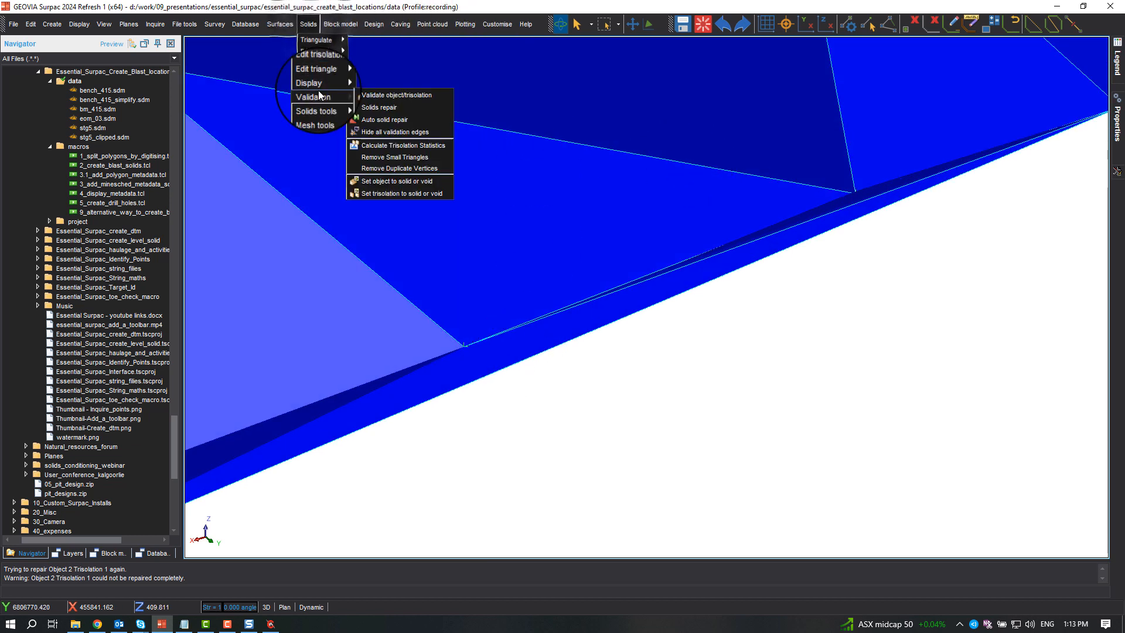
pyautogui.click(395, 132)
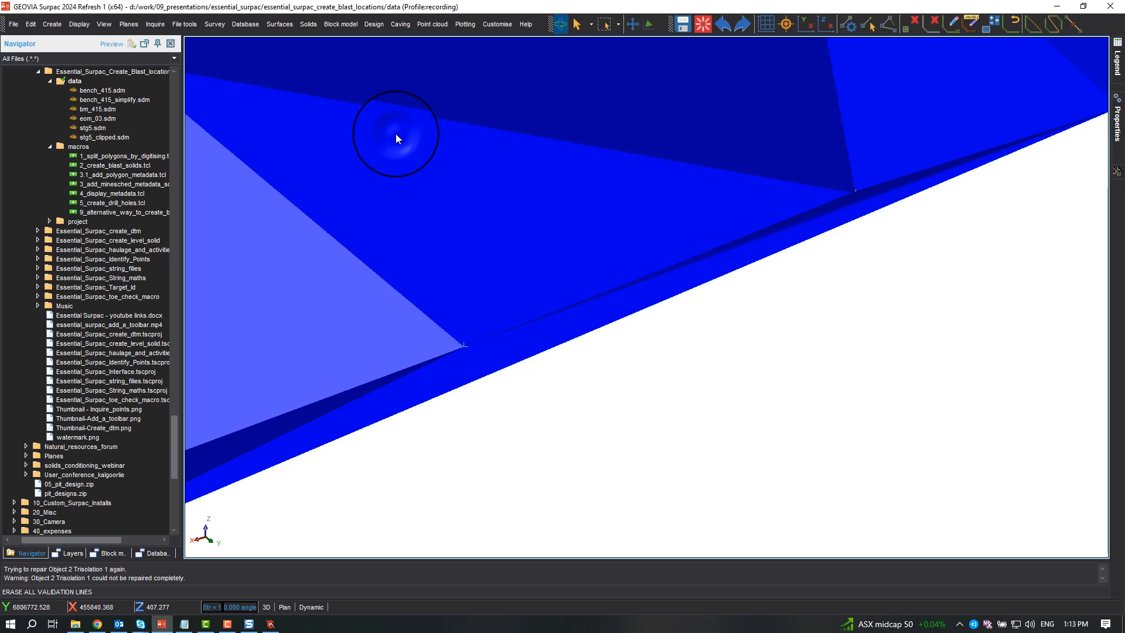
# Box-select the thin overlapping triangles below the inner face's lower edge and delete them.
pyautogui.scroll(-2, 893, 228)
pyautogui.moveTo(881, 221)
pyautogui.mouseDown()
pyautogui.moveTo(882, 239)
pyautogui.moveTo(880, 228)
pyautogui.mouseUp()
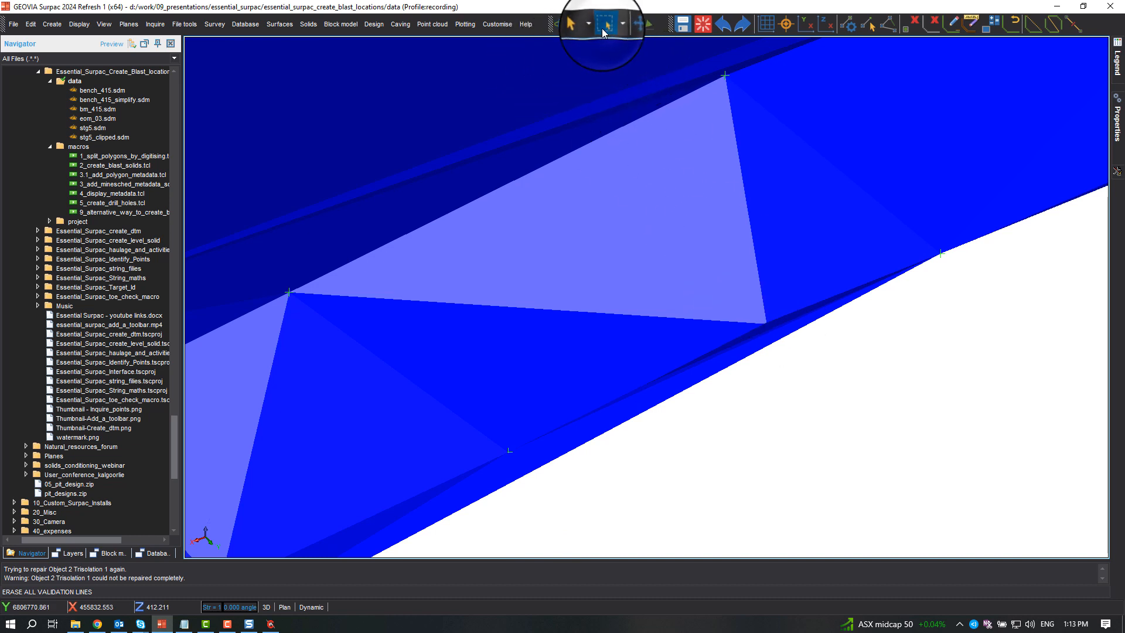
pyautogui.moveTo(778, 354); pyautogui.dragTo(770, 338)
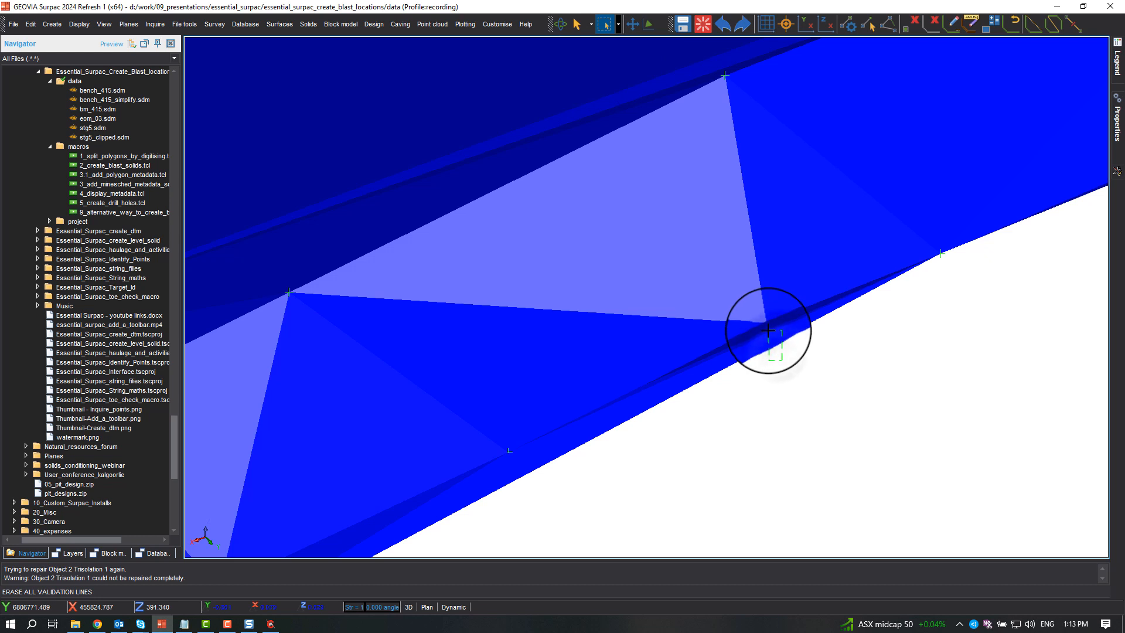
pyautogui.click(767, 325)
pyautogui.rightClick(770, 329)
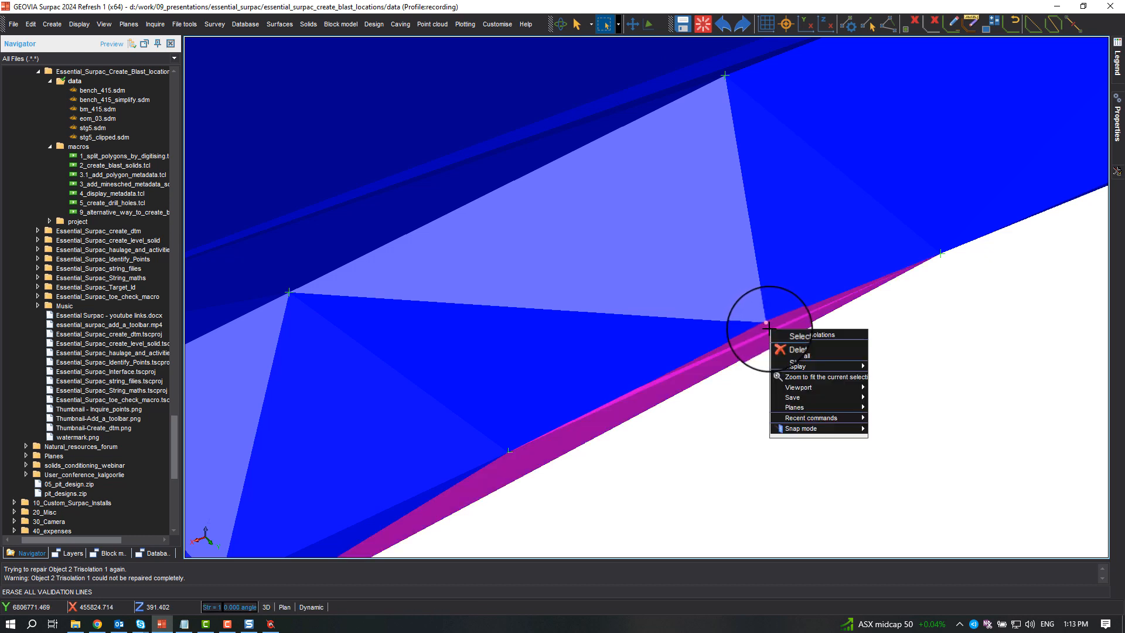
pyautogui.click(793, 350)
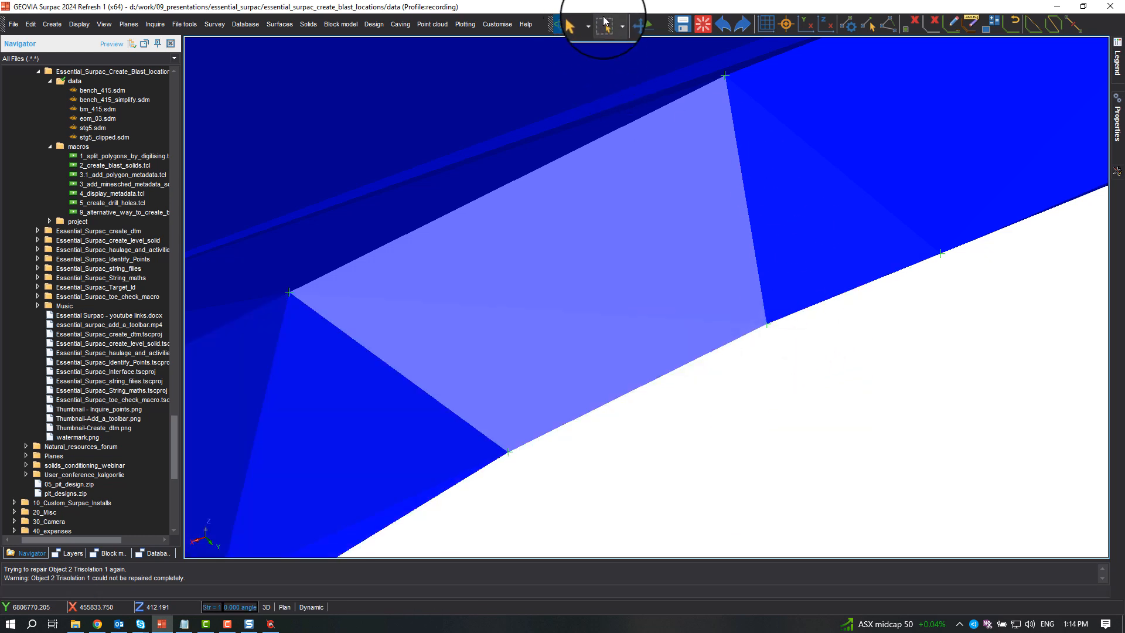
# Find the remaining sliver triangles at the curved end of the lower edge, then box-select and delete them.
pyautogui.scroll(-2, 706, 350)
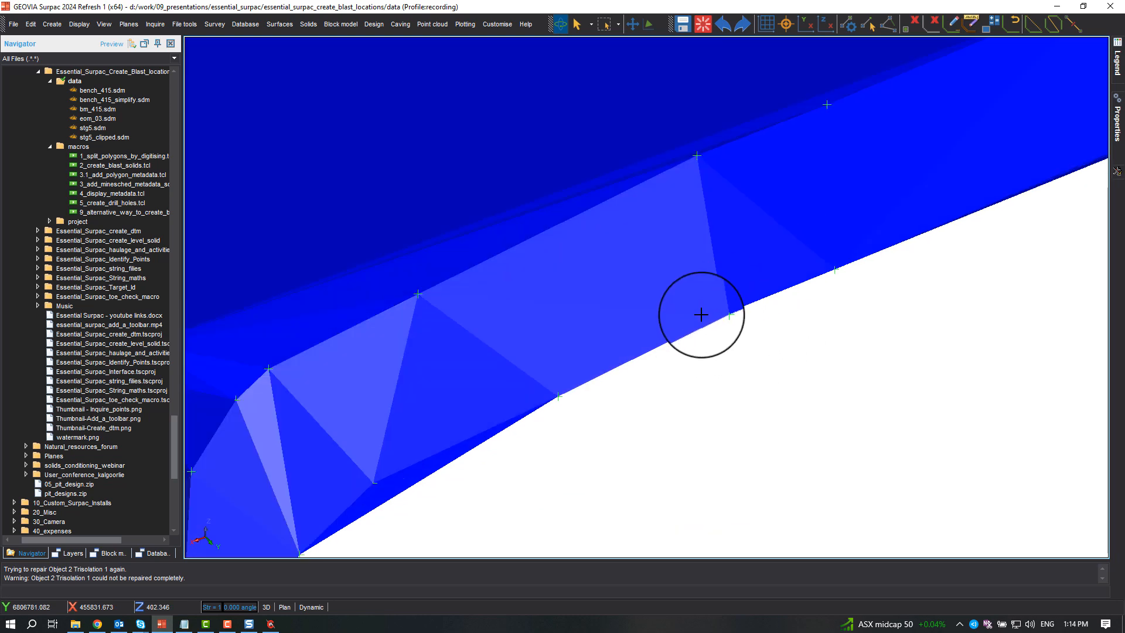
pyautogui.moveTo(724, 338); pyautogui.dragTo(579, 314)
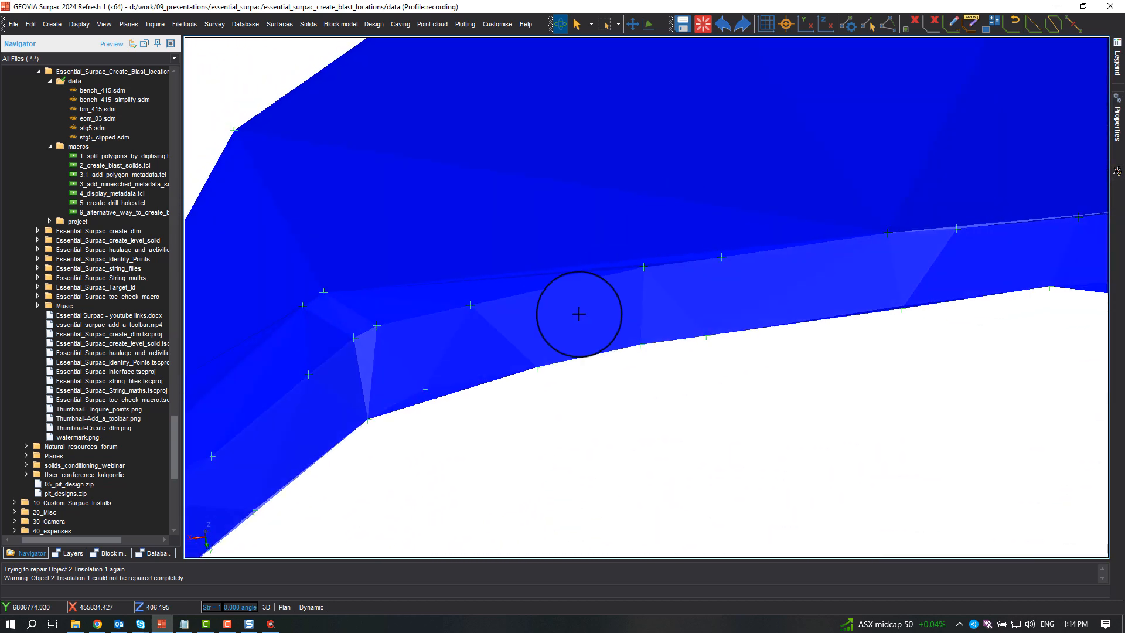
pyautogui.moveTo(425, 435); pyautogui.dragTo(450, 374)
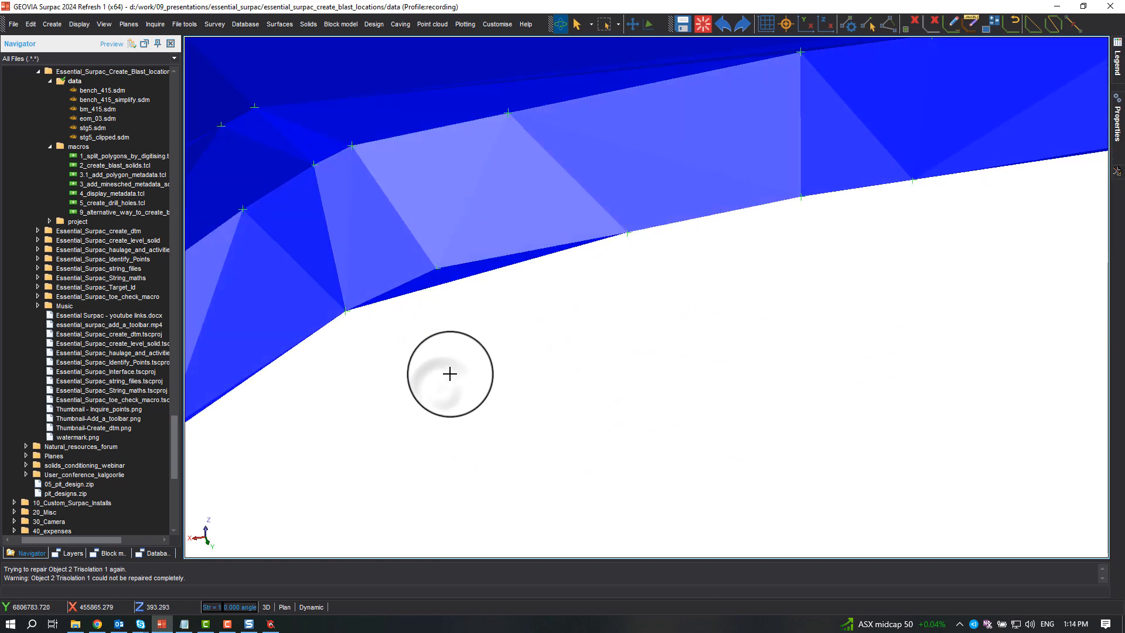
pyautogui.moveTo(461, 286)
pyautogui.mouseDown()
pyautogui.moveTo(455, 279)
pyautogui.moveTo(460, 294)
pyautogui.mouseUp()
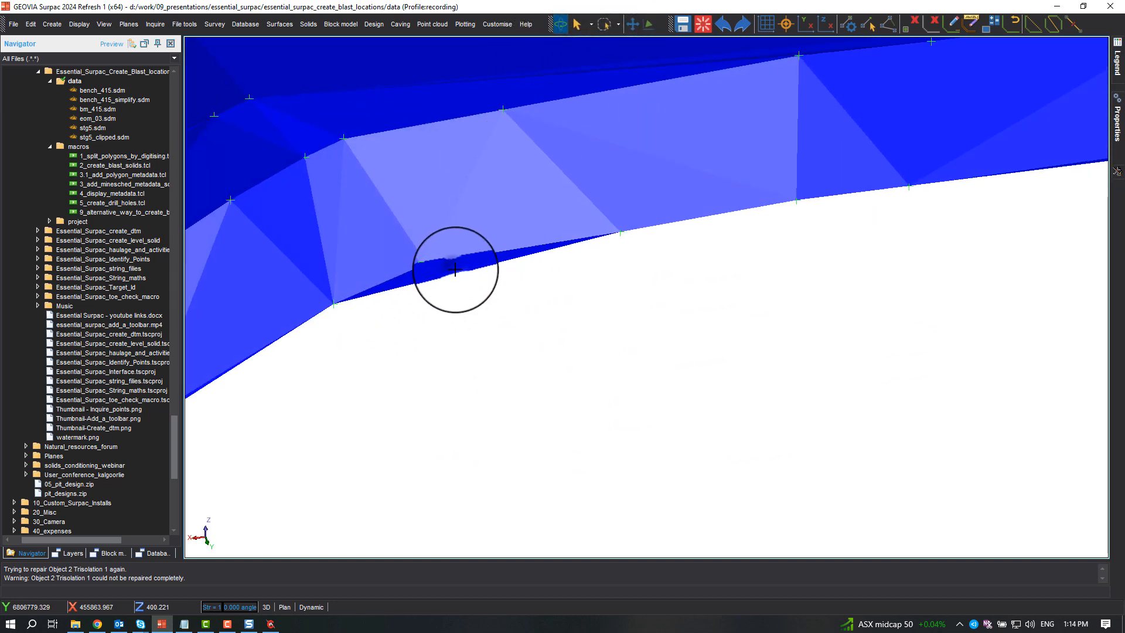
pyautogui.moveTo(462, 287)
pyautogui.mouseDown()
pyautogui.moveTo(452, 272)
pyautogui.moveTo(460, 282)
pyautogui.mouseUp()
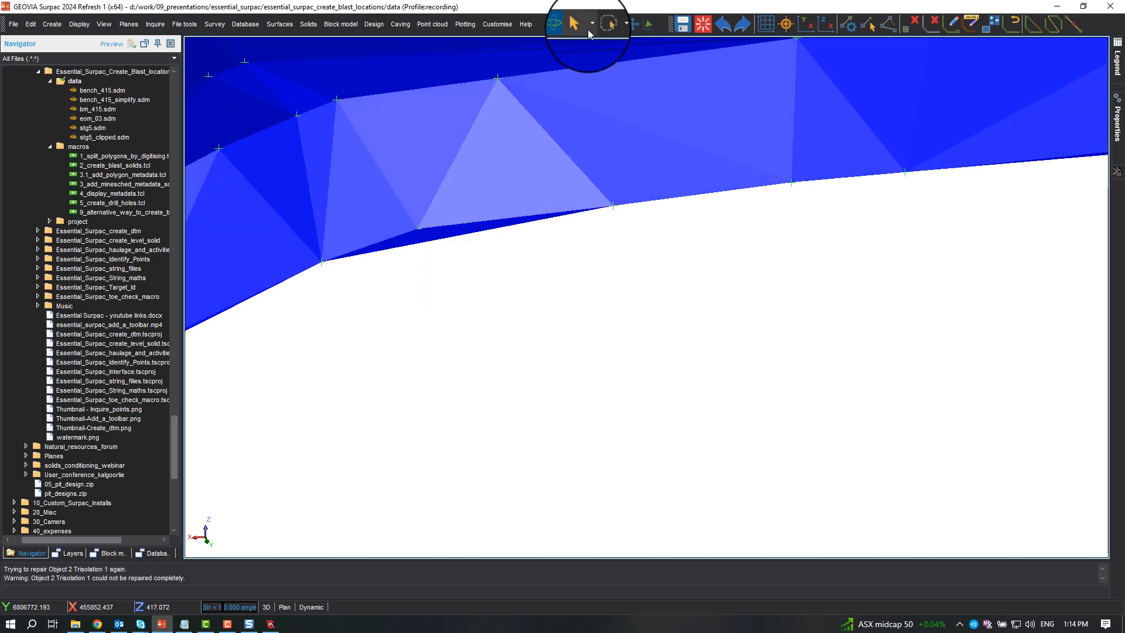
pyautogui.click(609, 29)
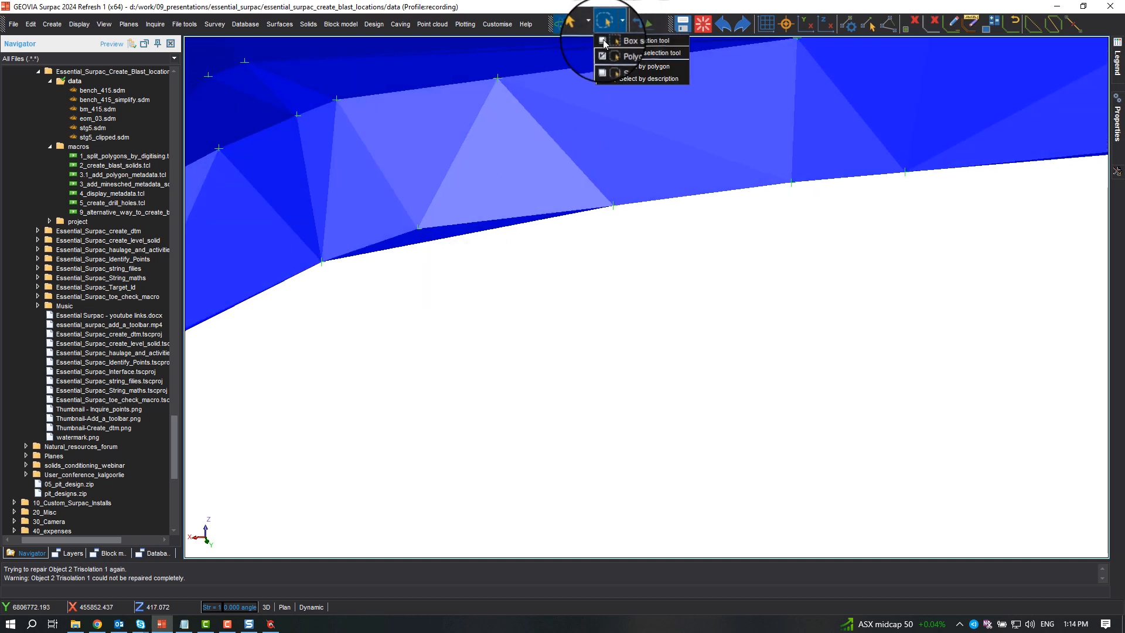
pyautogui.click(606, 44)
pyautogui.click(427, 245)
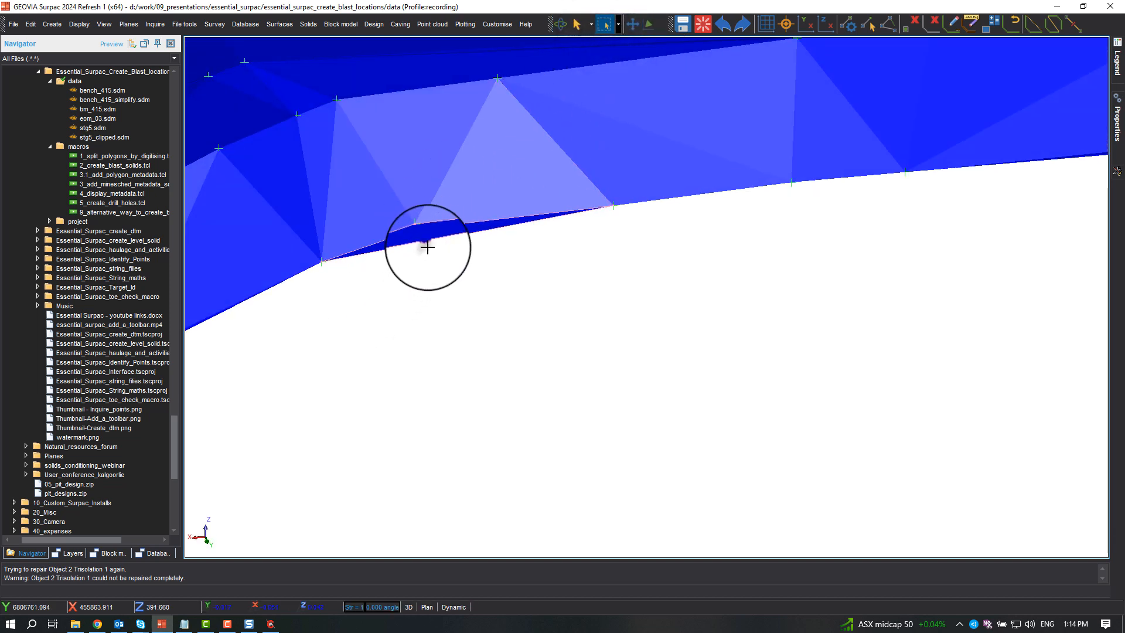
pyautogui.click(423, 237)
pyautogui.rightClick(424, 241)
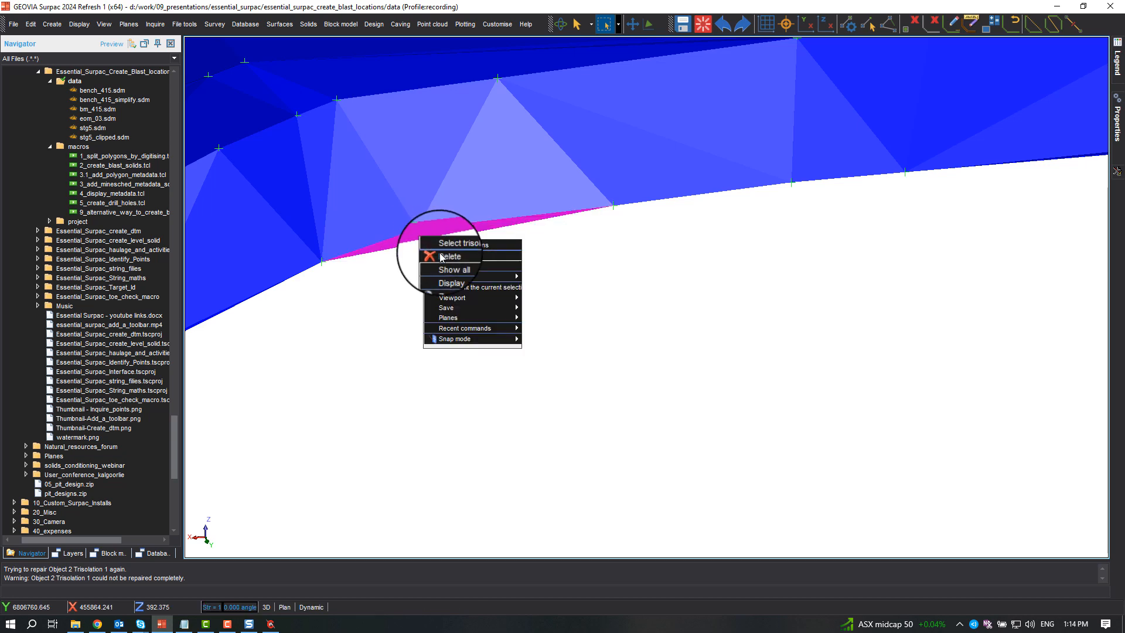
pyautogui.click(447, 257)
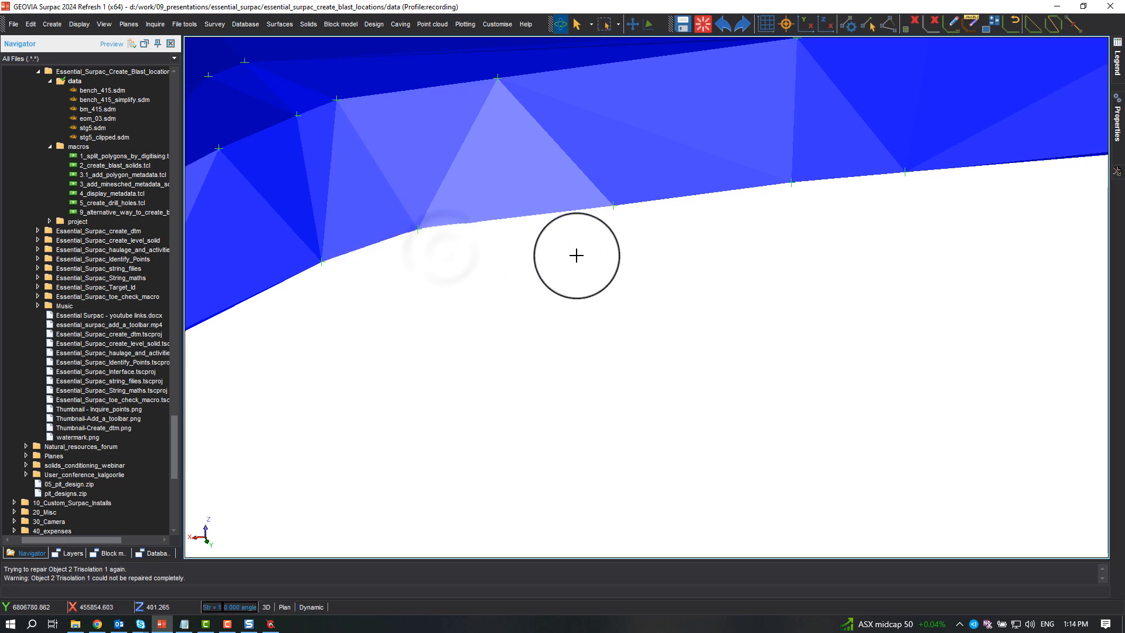
# Repeat the automatic mesh repair on object 2, trisolation 1 to close the gaps left by the deleted triangles, with 5 maximum iterations.
pyautogui.moveTo(576, 254); pyautogui.dragTo(567, 158)
pyautogui.click(311, 24)
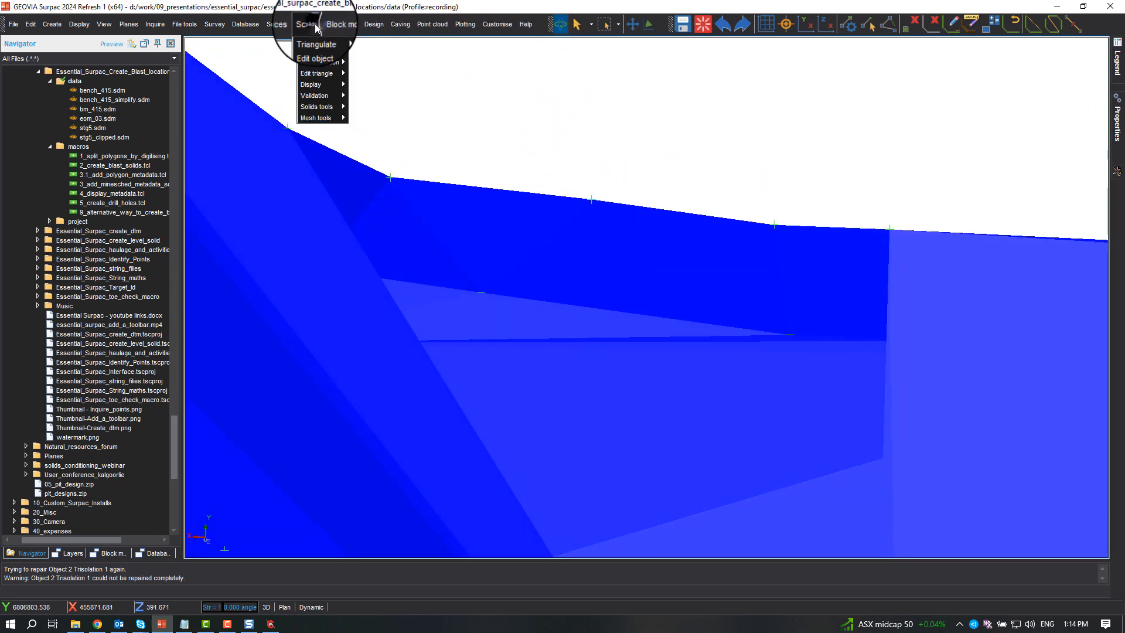
pyautogui.moveTo(318, 97)
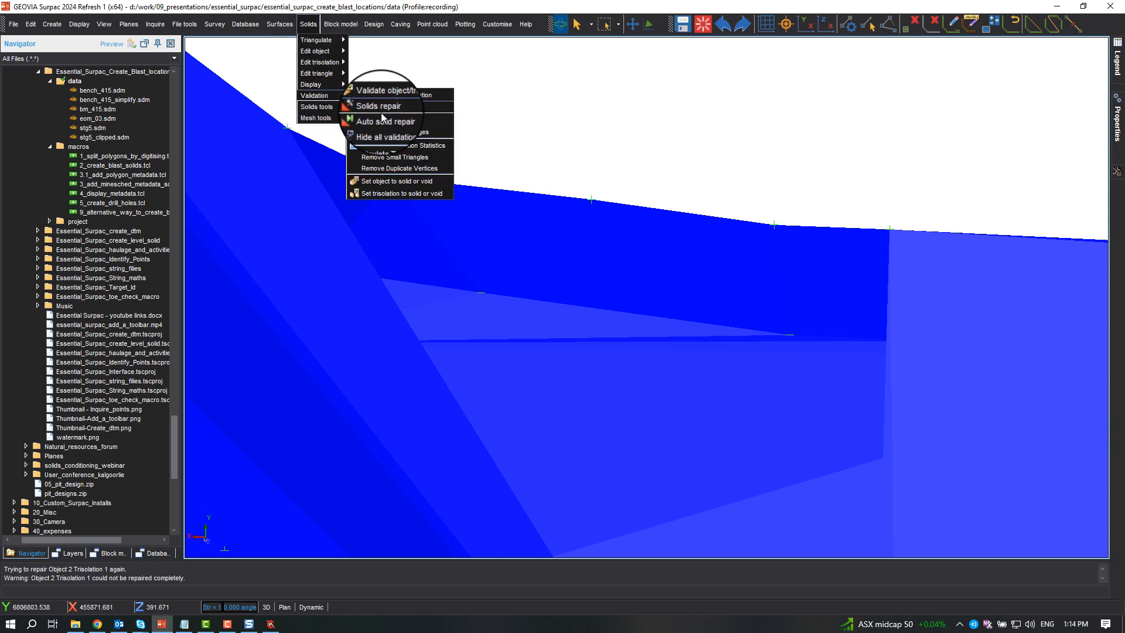
pyautogui.click(375, 119)
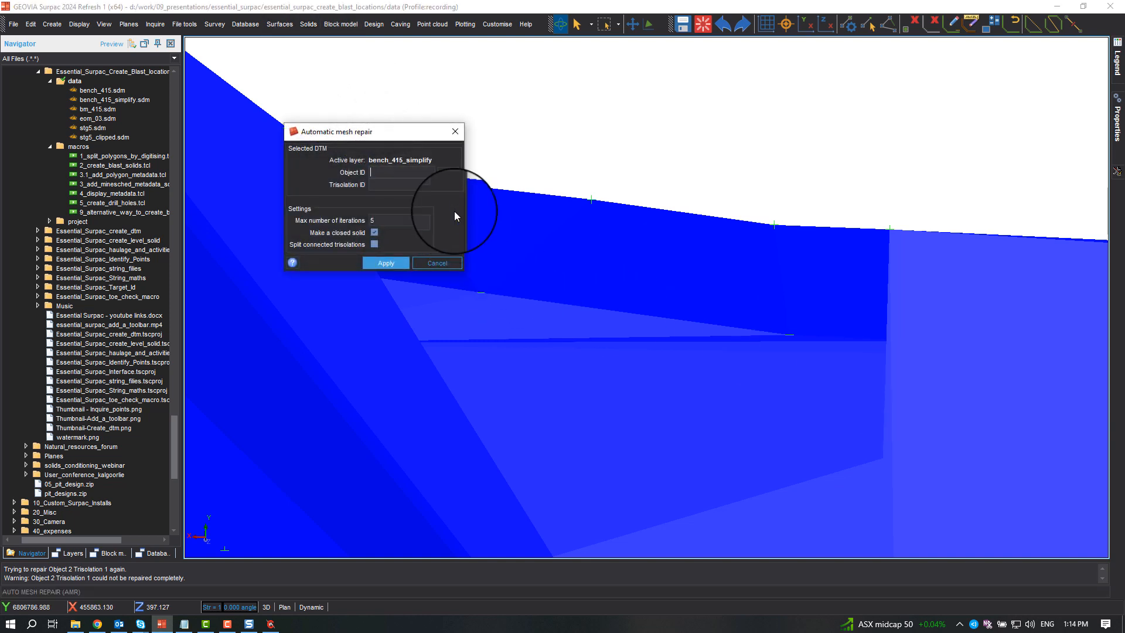
pyautogui.click(449, 176)
pyautogui.click(1014, 314)
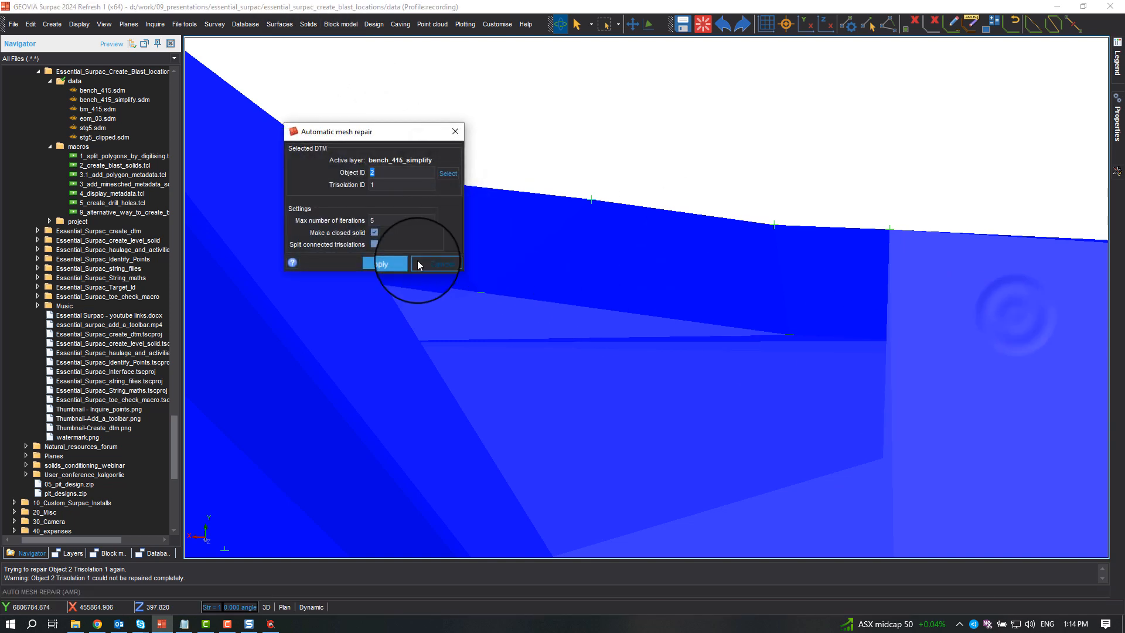
pyautogui.click(402, 261)
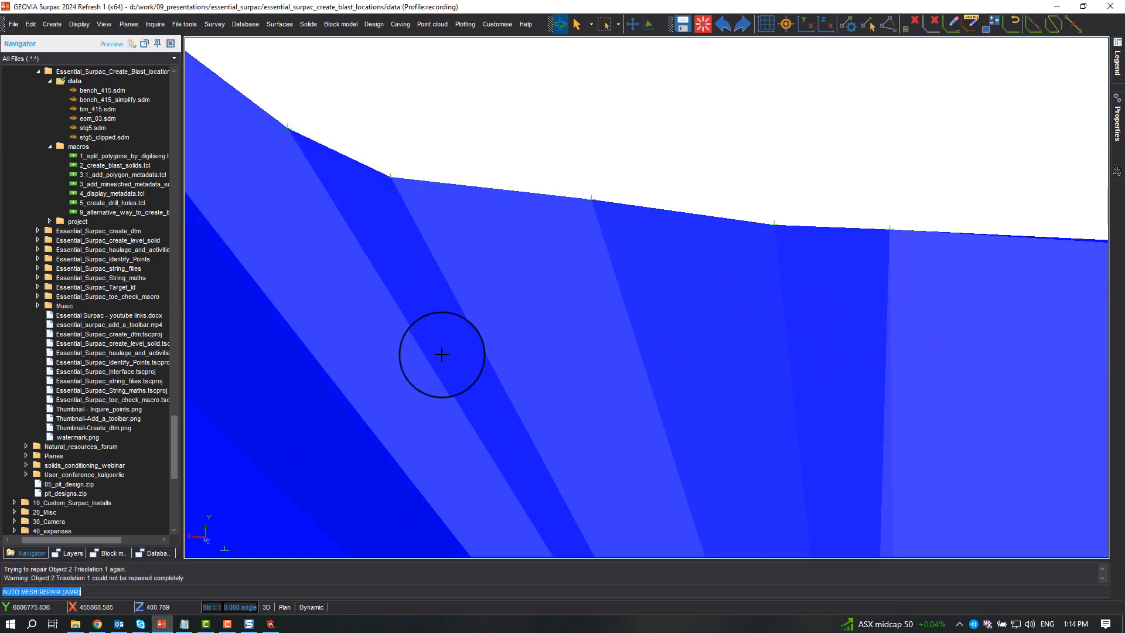
# Validate the repaired solid's object and trisolation again, and look closely at the highlighted triangles on the inner face.
pyautogui.moveTo(588, 227); pyautogui.dragTo(802, 264)
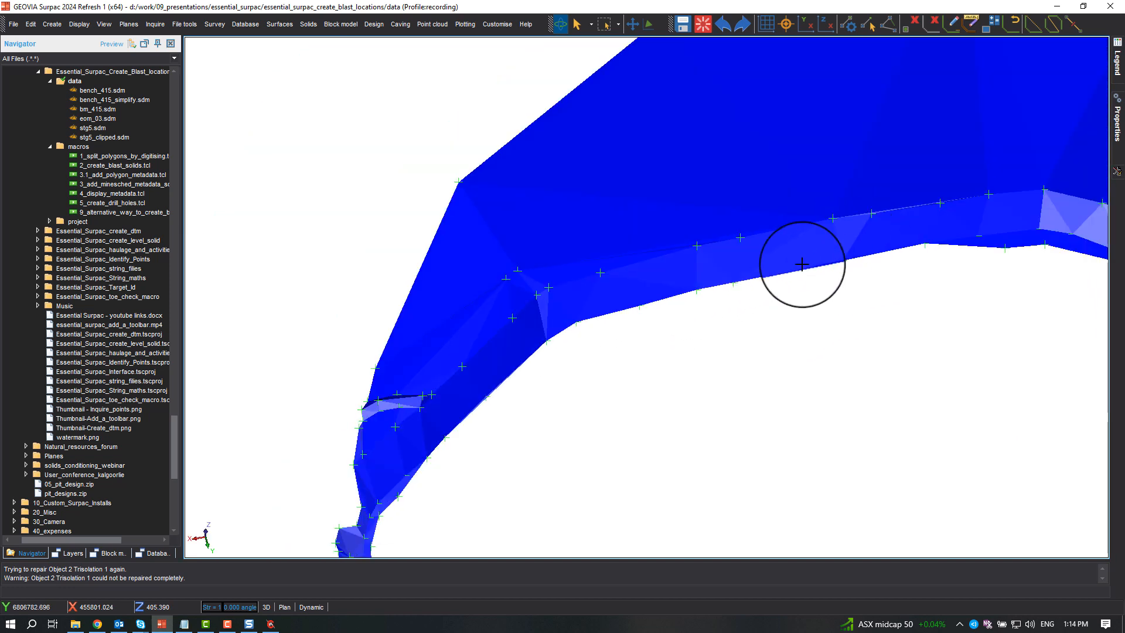
pyautogui.click(310, 24)
pyautogui.moveTo(319, 96)
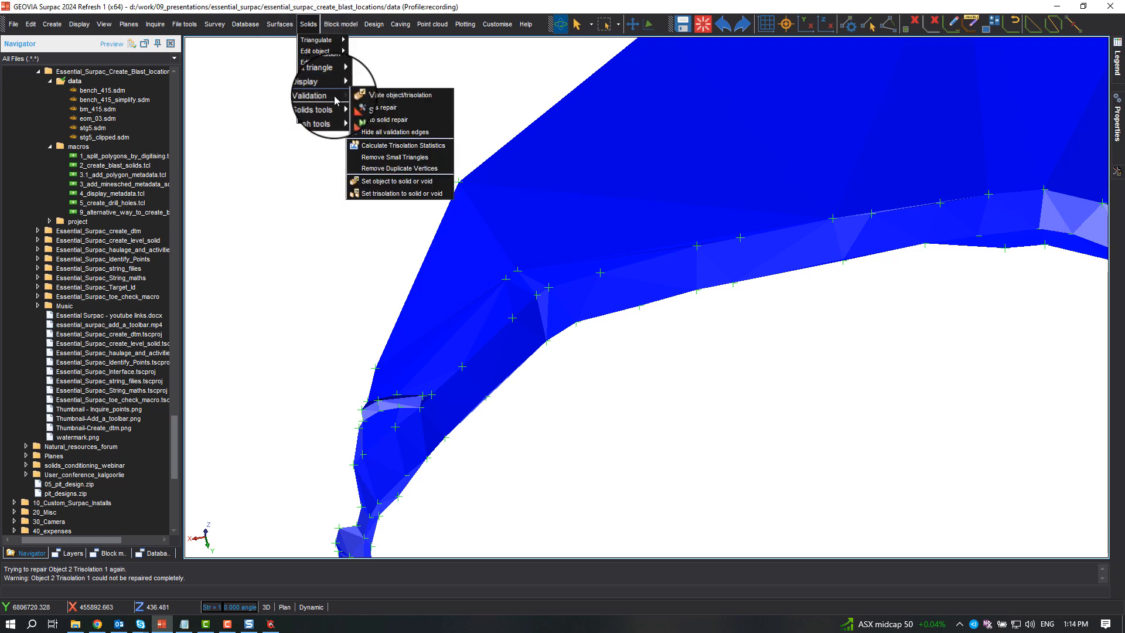
pyautogui.click(401, 94)
pyautogui.click(394, 382)
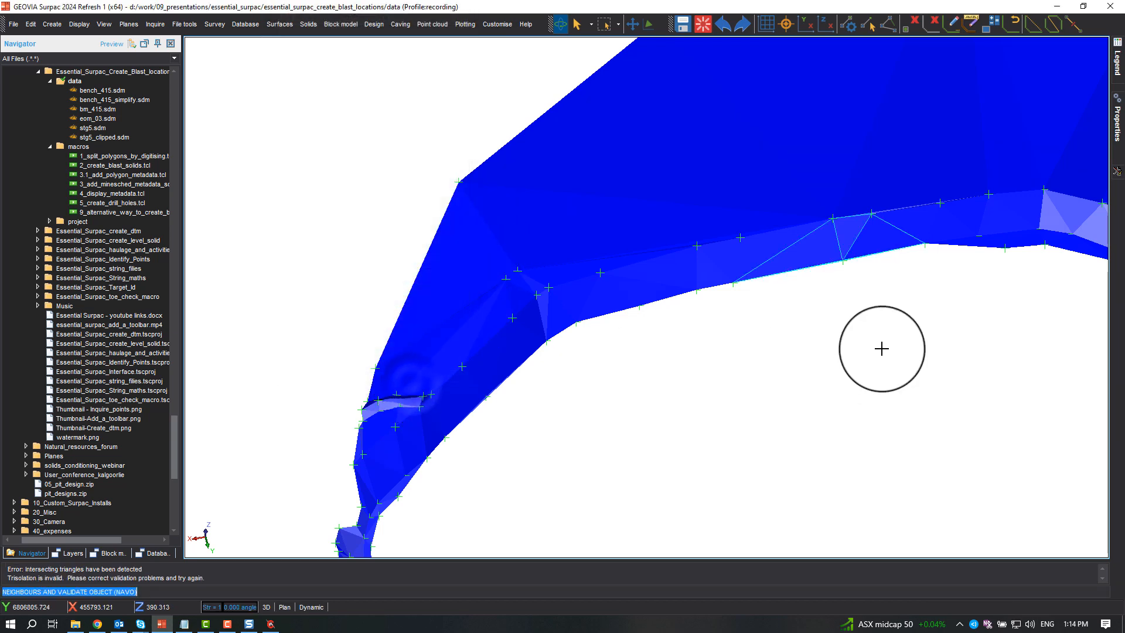
pyautogui.scroll(4, 878, 231)
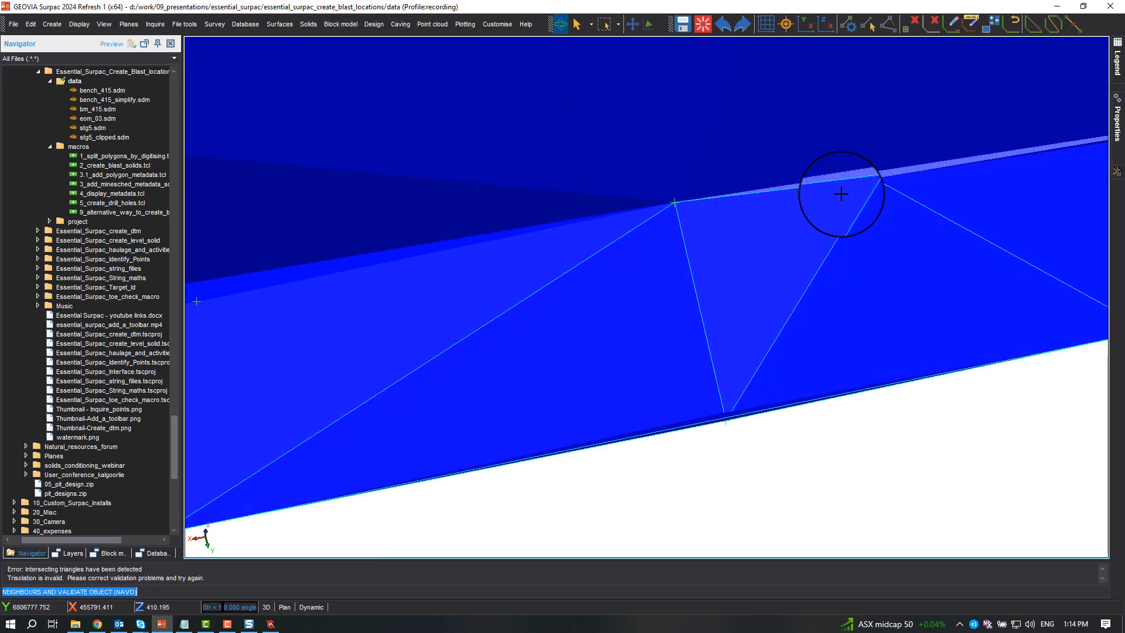
# Select the two long sliver triangles along the inner face's lower edge, one after the other, and delete each.
pyautogui.scroll(2, 873, 192)
pyautogui.scroll(-3, 789, 359)
pyautogui.scroll(3, 666, 446)
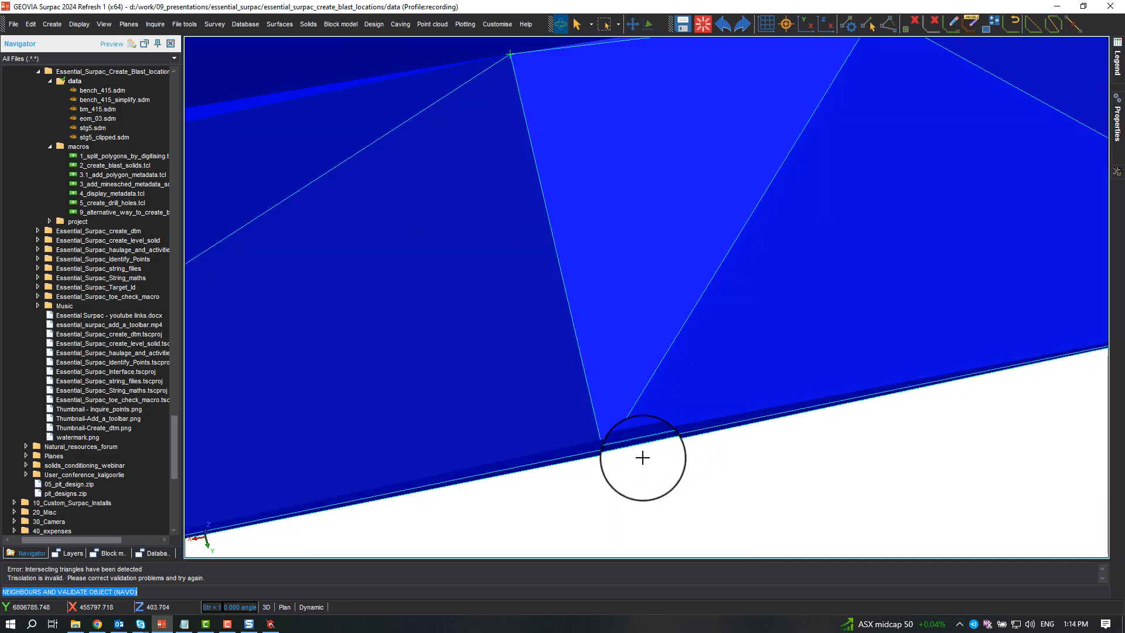
pyautogui.scroll(2, 590, 450)
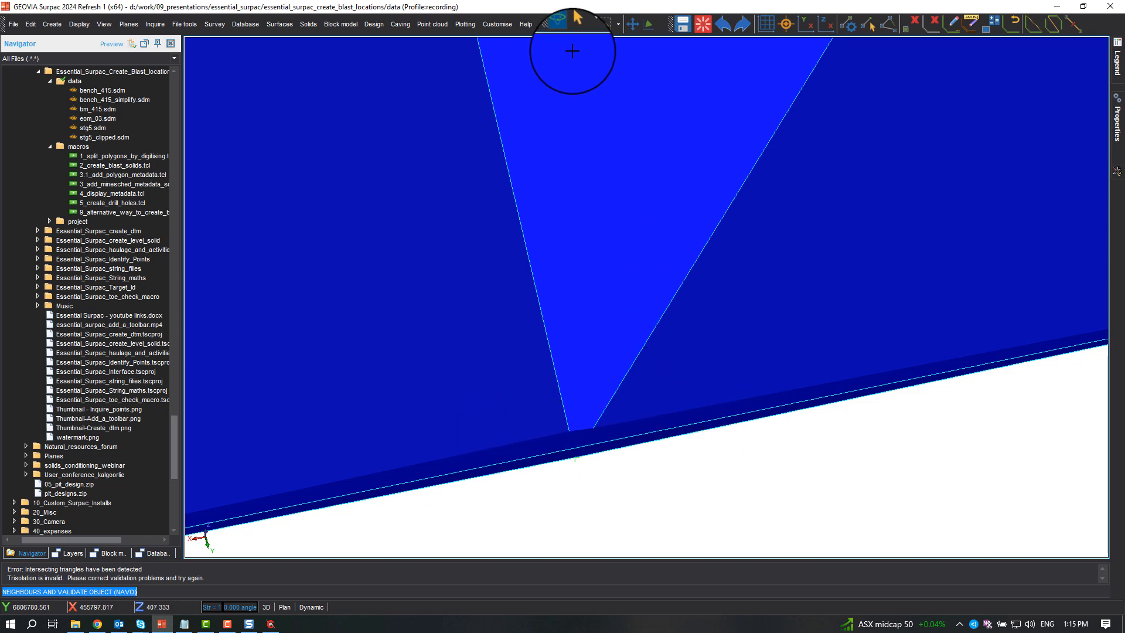
pyautogui.click(593, 23)
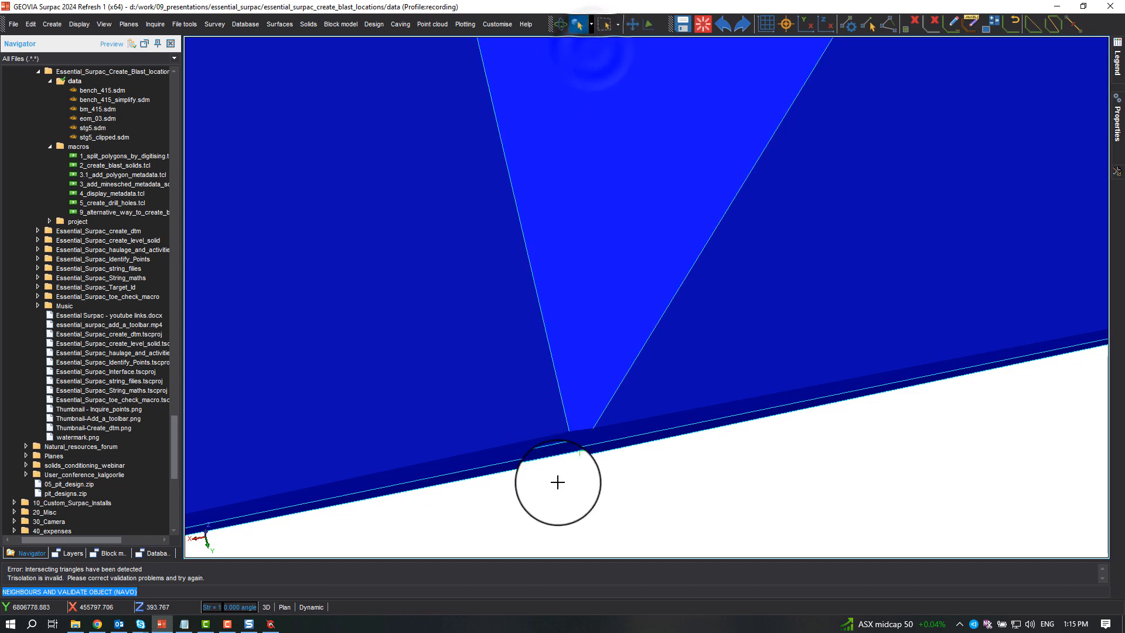
pyautogui.click(568, 435)
pyautogui.rightClick(569, 435)
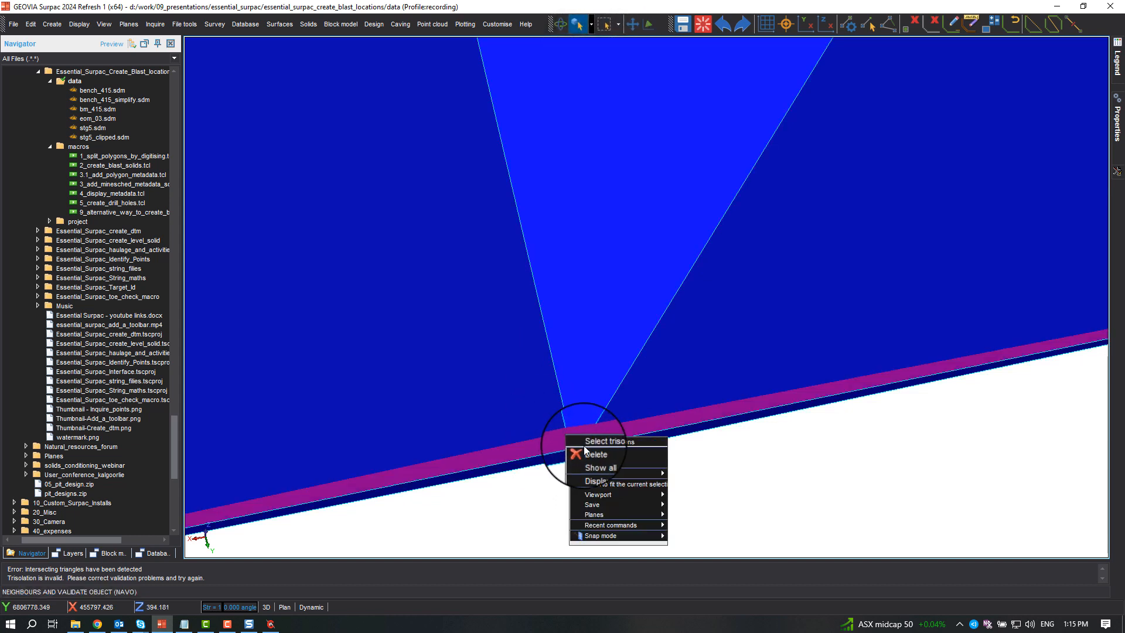
pyautogui.click(587, 453)
pyautogui.click(590, 450)
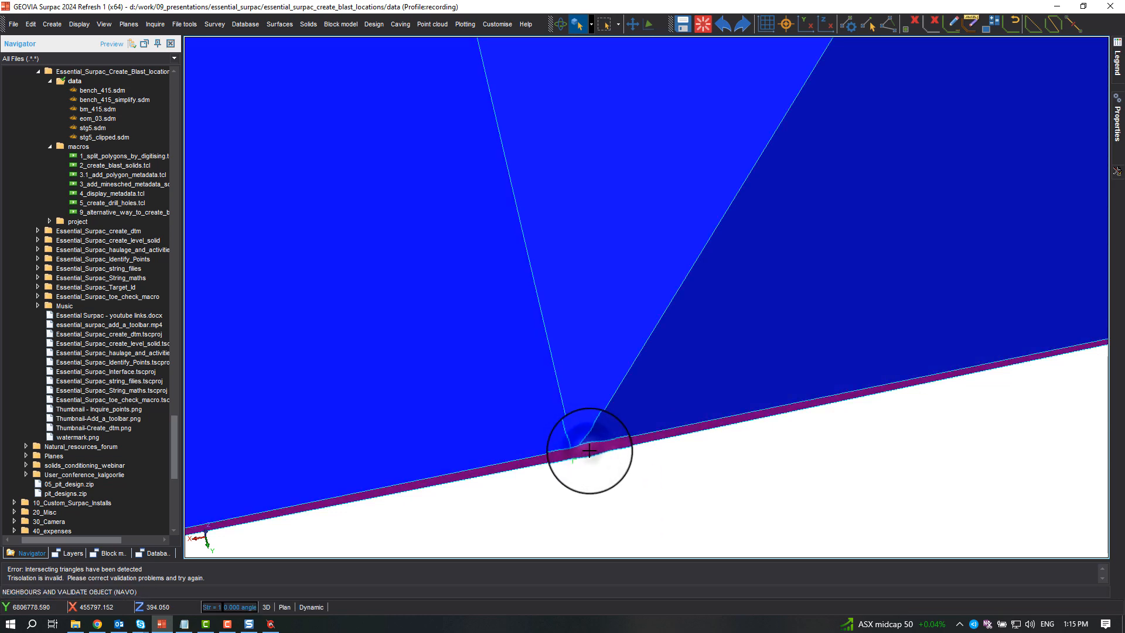
pyautogui.rightClick(603, 454)
pyautogui.click(626, 469)
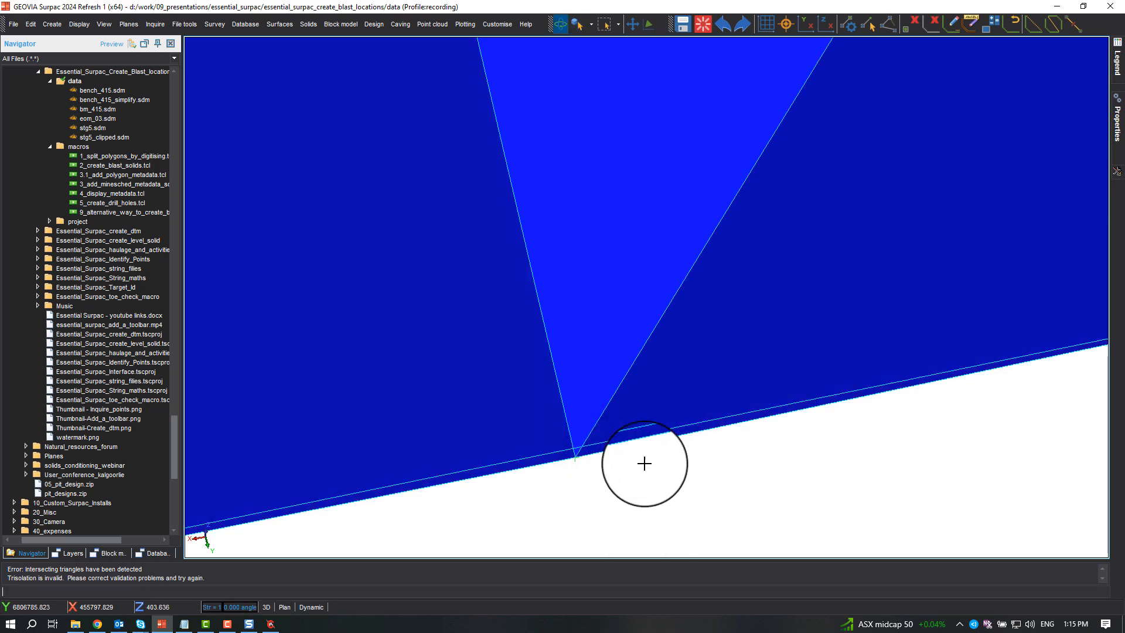
# Hide all validation edges on the solid.
pyautogui.moveTo(666, 443); pyautogui.dragTo(486, 434, button='middle')
pyautogui.moveTo(936, 53); pyautogui.dragTo(737, 242, button='middle')
pyautogui.scroll(3, 757, 244)
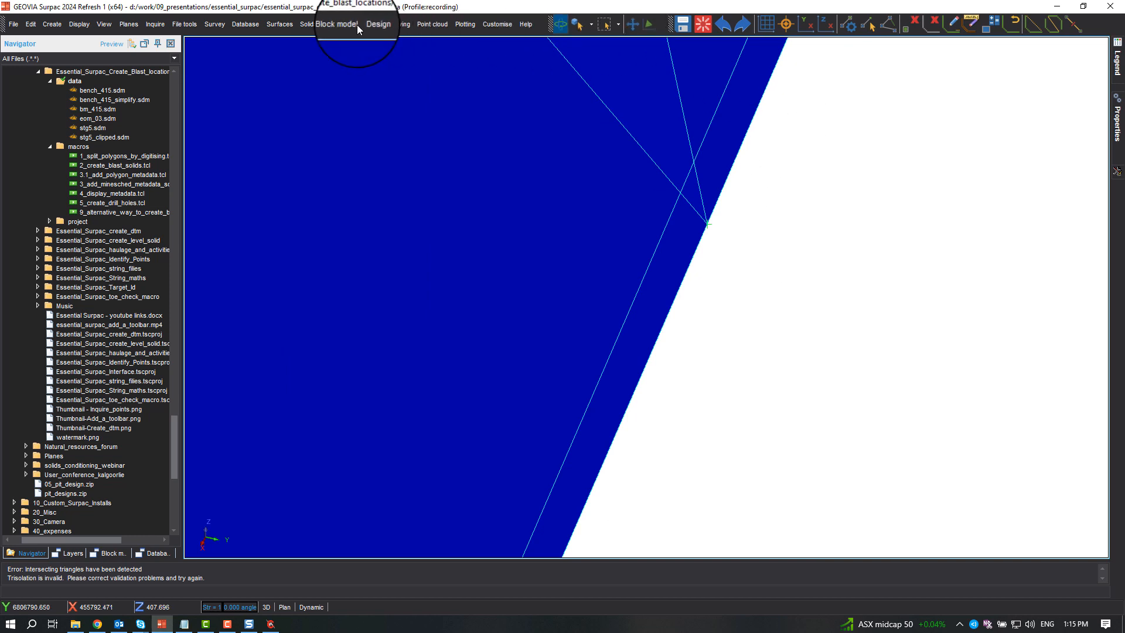
pyautogui.click(315, 25)
pyautogui.moveTo(313, 94)
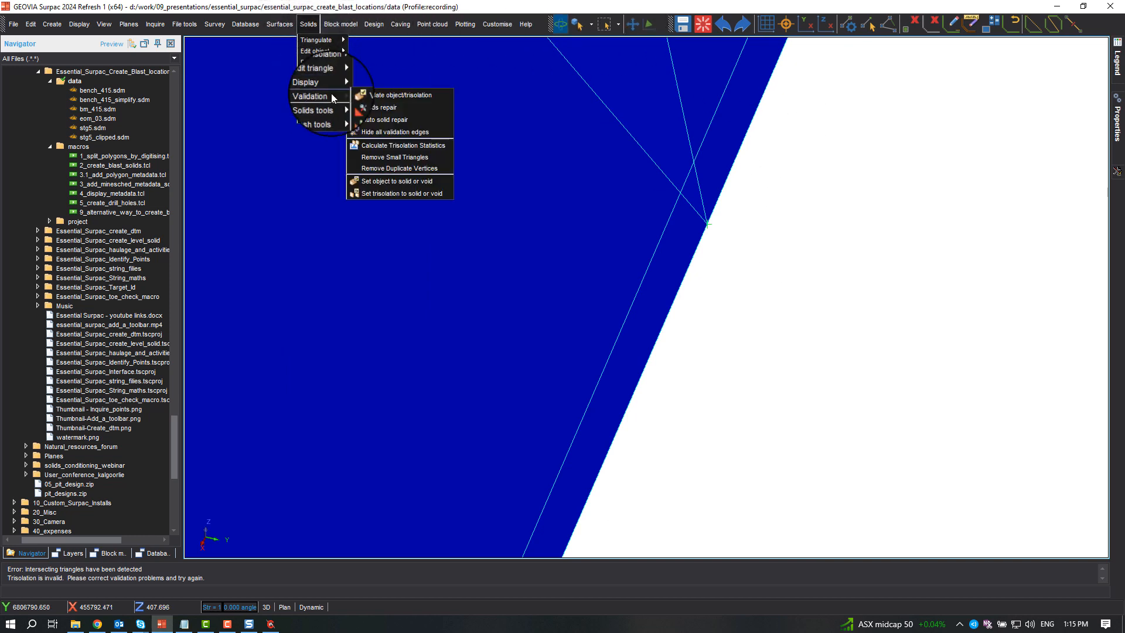
pyautogui.click(400, 131)
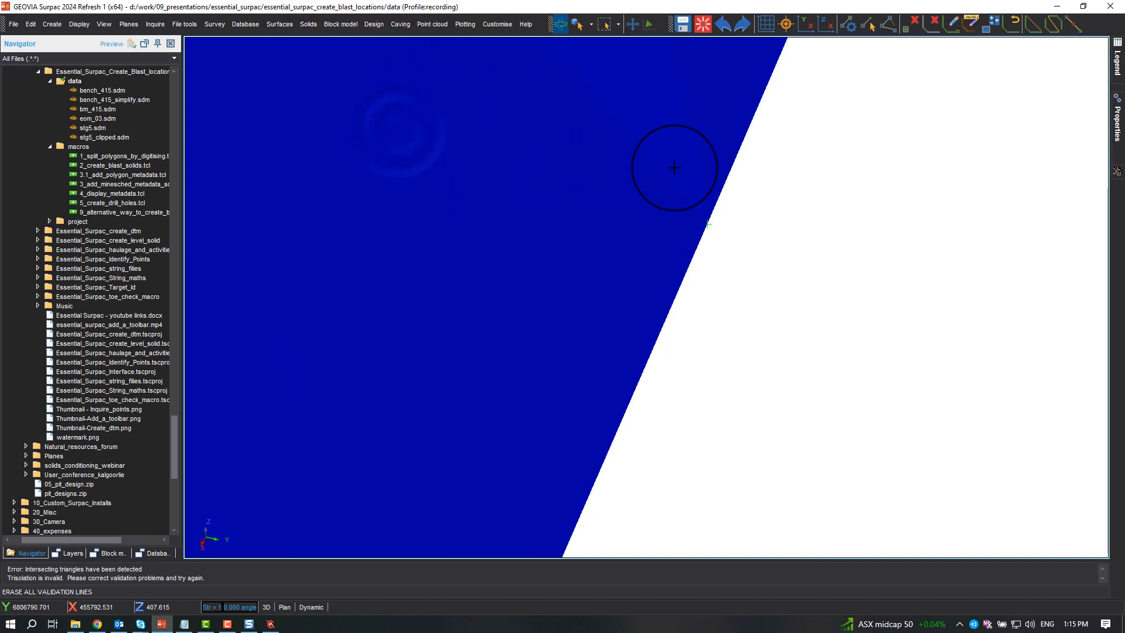
pyautogui.scroll(-5, 706, 184)
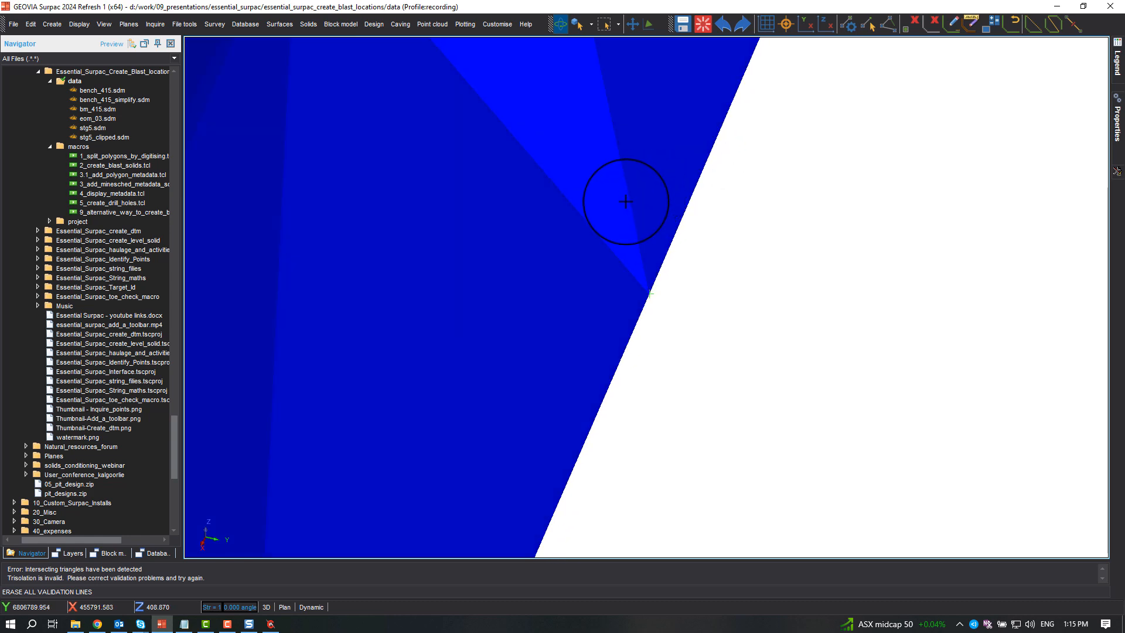
# Run the automatic mesh repair on object 2, trisolation 1 as a closed solid, with 5 maximum iterations.
pyautogui.moveTo(626, 202)
pyautogui.mouseDown()
pyautogui.moveTo(622, 240)
pyautogui.moveTo(609, 241)
pyautogui.moveTo(608, 160)
pyautogui.moveTo(603, 213)
pyautogui.moveTo(600, 173)
pyautogui.moveTo(579, 194)
pyautogui.moveTo(571, 186)
pyautogui.mouseUp()
pyautogui.click(308, 24)
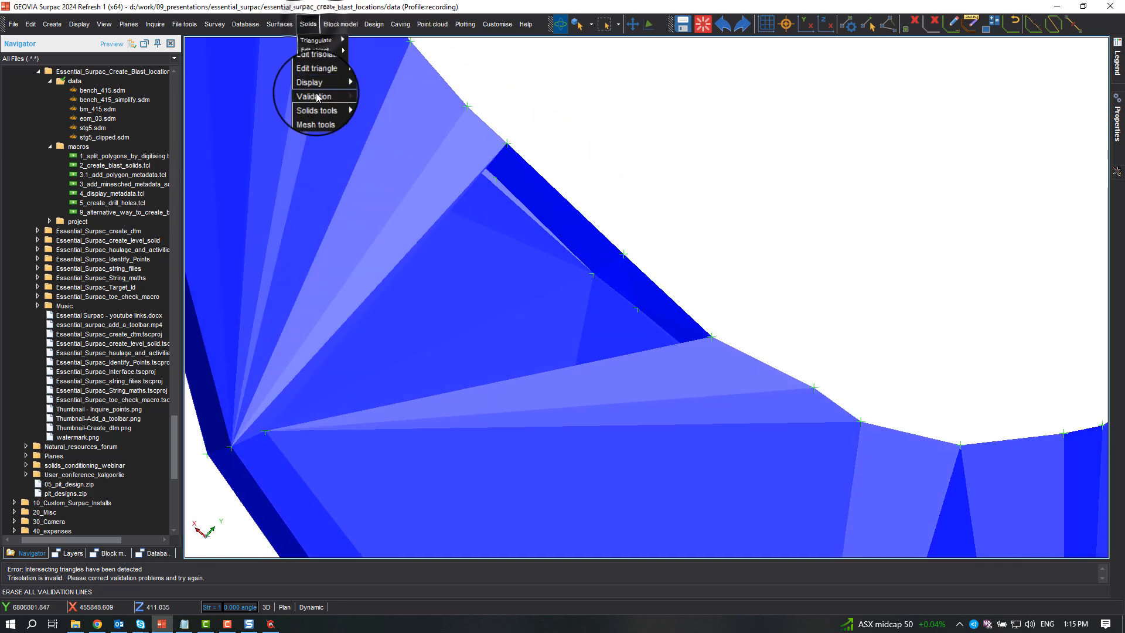
pyautogui.moveTo(316, 97)
pyautogui.click(378, 118)
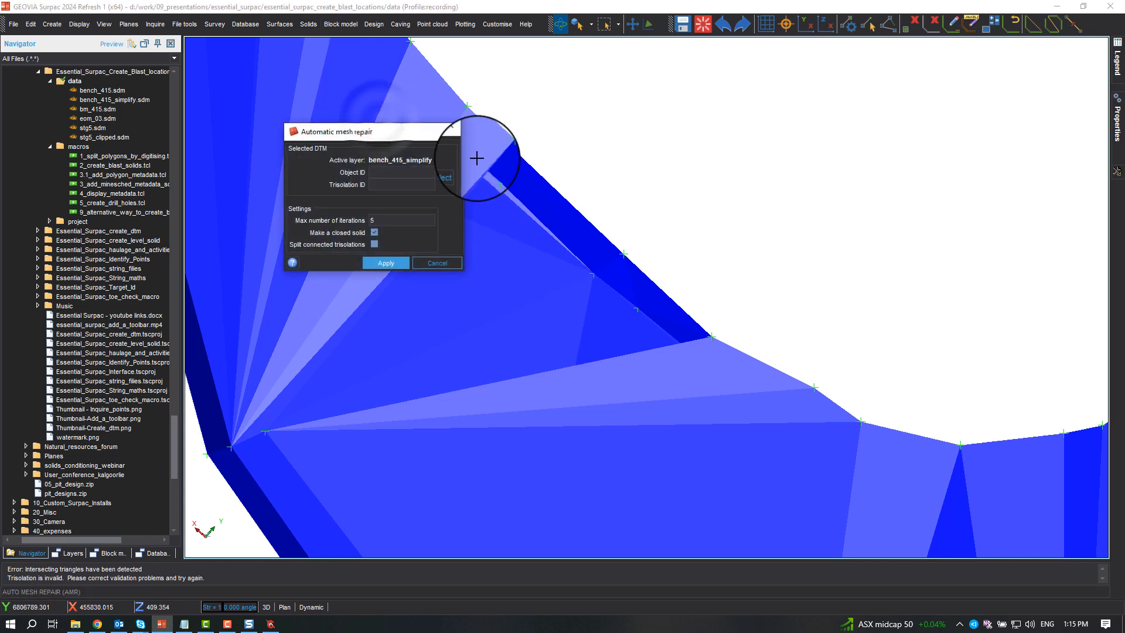
pyautogui.click(447, 175)
pyautogui.click(664, 357)
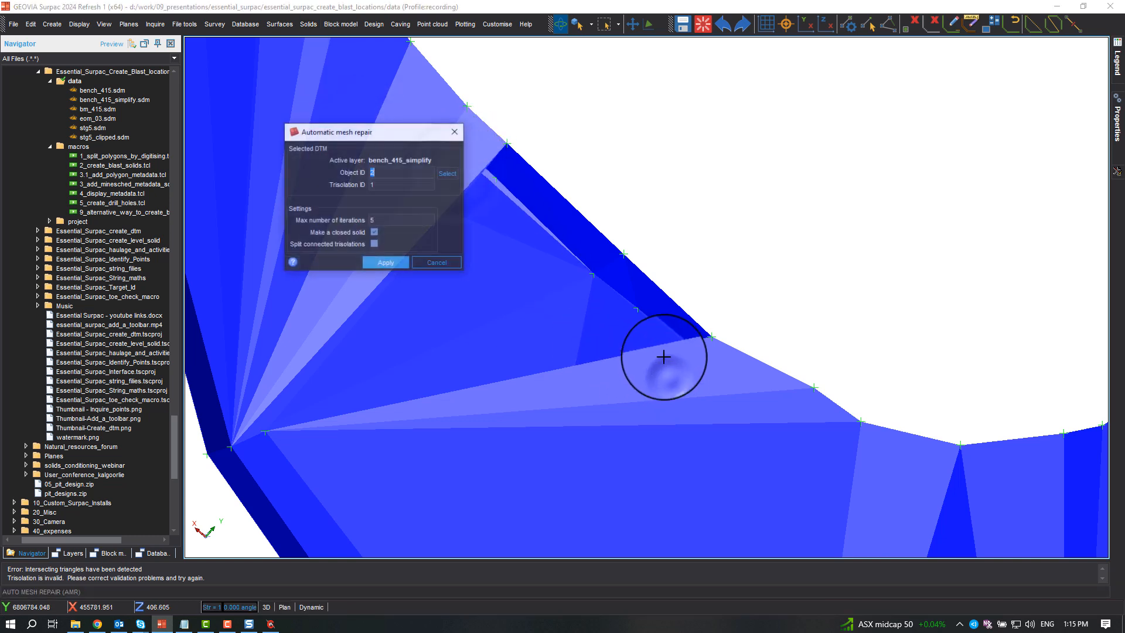
pyautogui.click(385, 262)
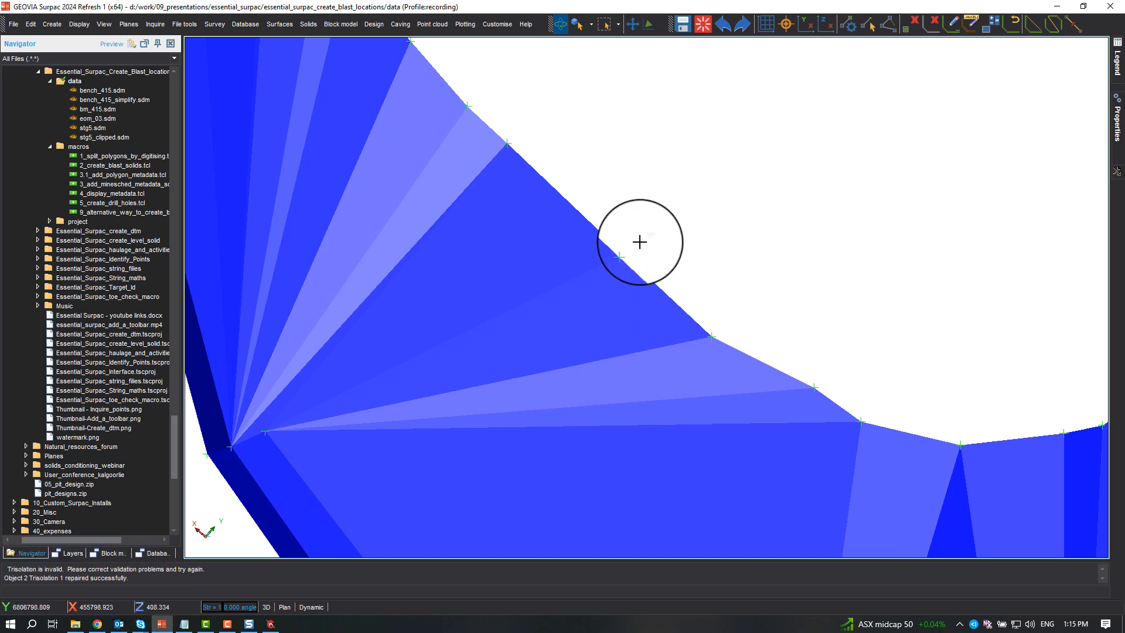
# Examine the repaired bench solid from several sides, including its curved ends, inner faces and the central opening.
pyautogui.moveTo(639, 241); pyautogui.dragTo(610, 315)
pyautogui.moveTo(660, 324); pyautogui.dragTo(751, 224)
pyautogui.moveTo(778, 173); pyautogui.dragTo(963, 181)
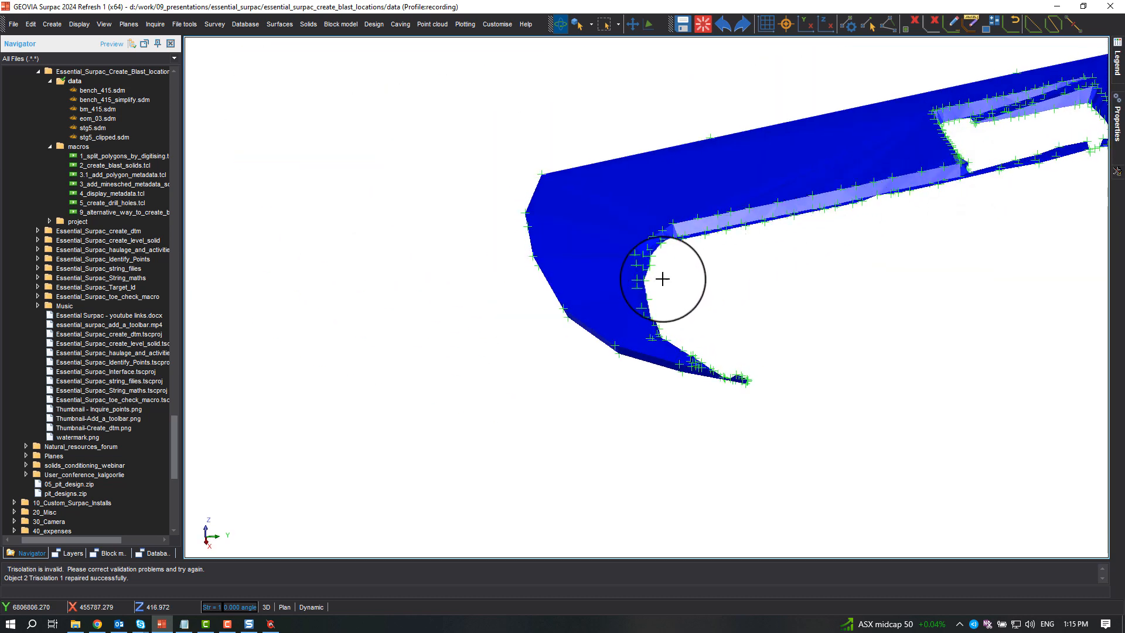
pyautogui.moveTo(661, 291); pyautogui.dragTo(971, 271)
pyautogui.scroll(2, 971, 271)
pyautogui.scroll(-5, 547, 306)
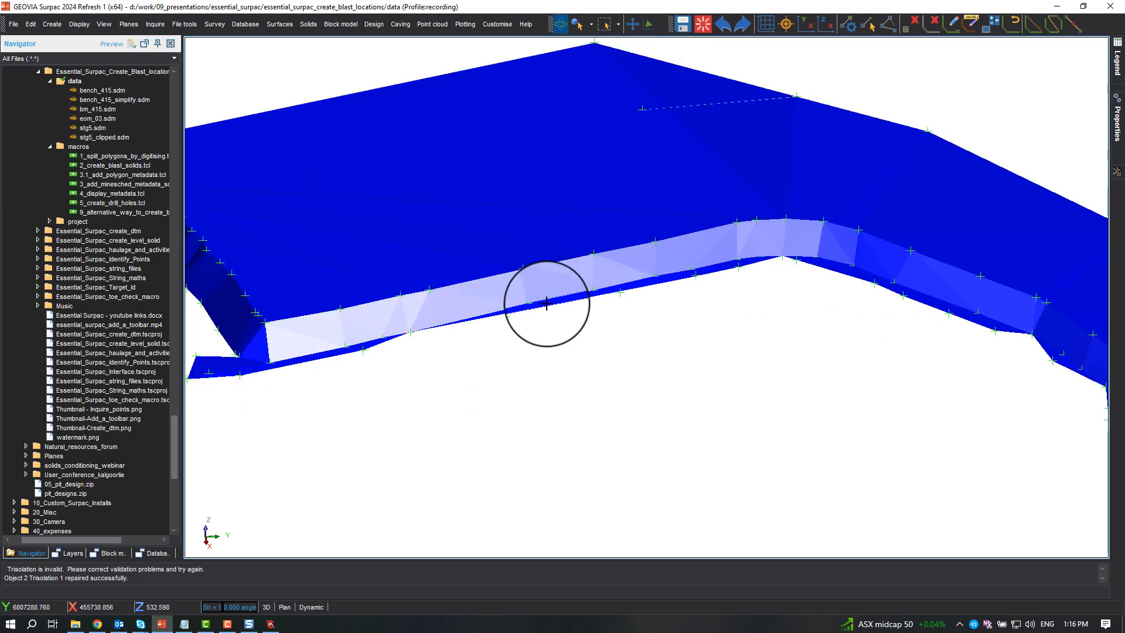
pyautogui.scroll(-2, 367, 341)
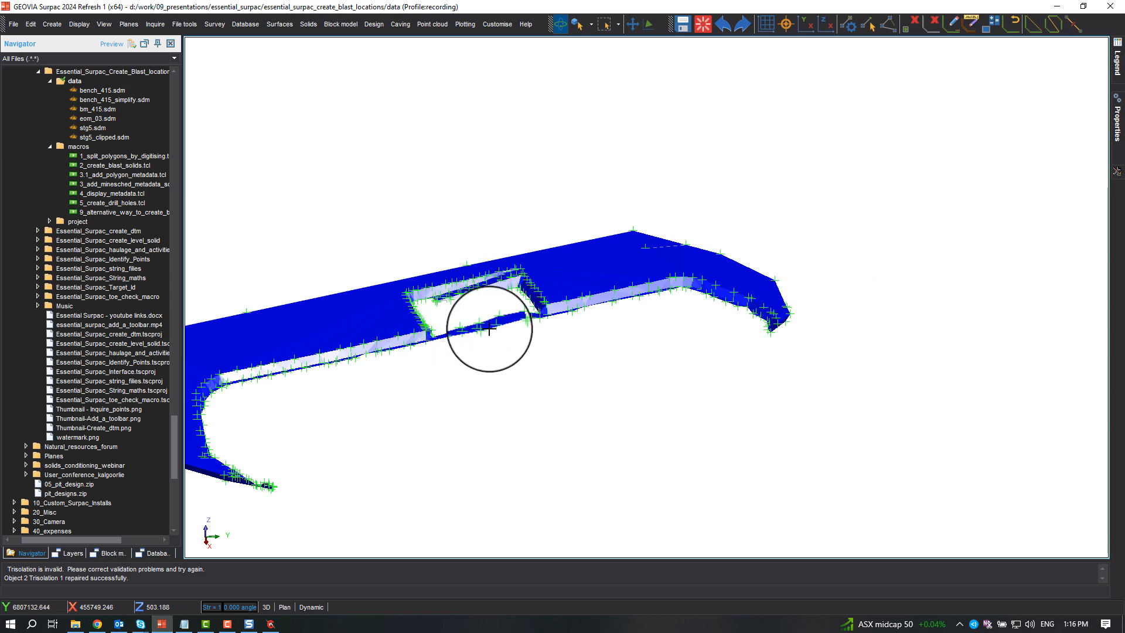
pyautogui.scroll(1, 480, 332)
pyautogui.scroll(2, 480, 333)
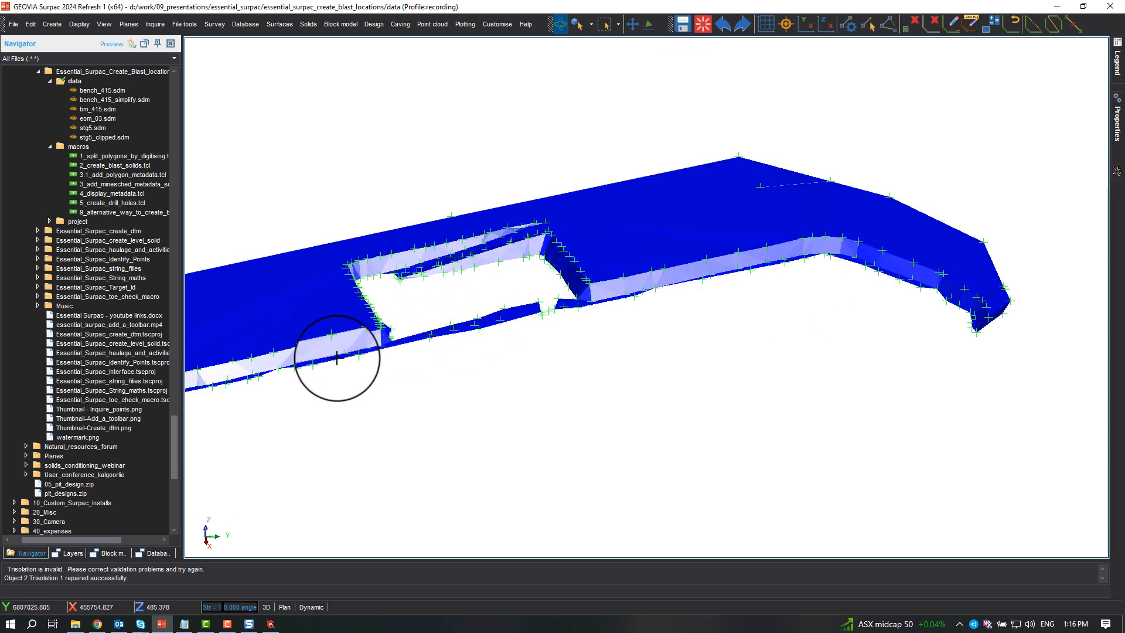
pyautogui.moveTo(452, 286); pyautogui.dragTo(376, 271)
pyautogui.scroll(-2, 664, 253)
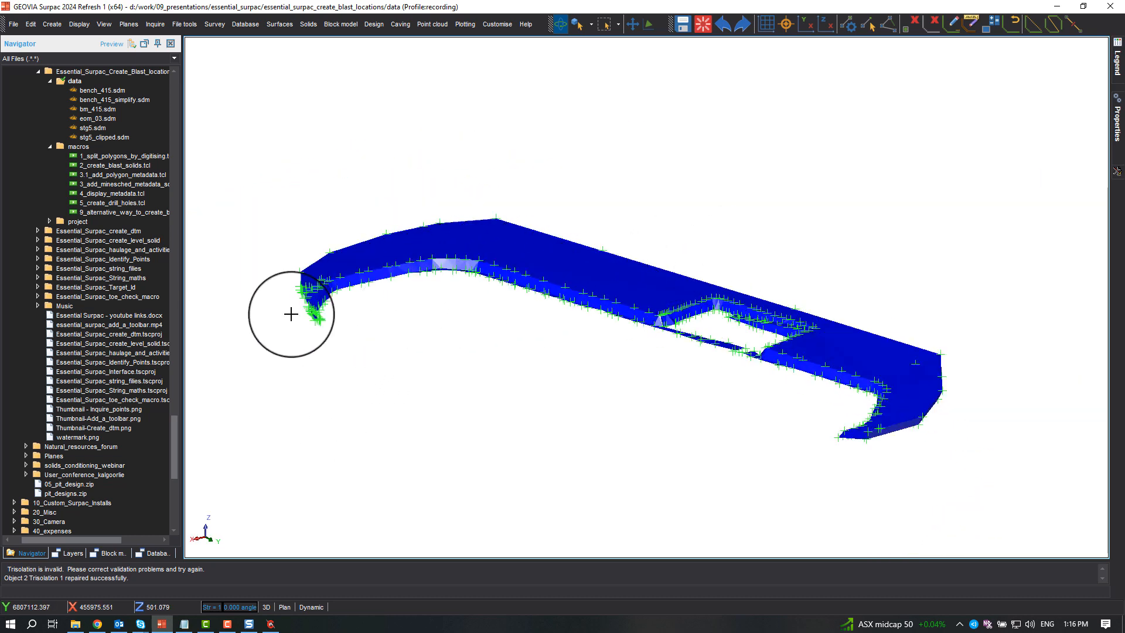
# Save the repaired solid as bench_415_simplify.sdm in SDM version 2, overwriting the existing file.
pyautogui.click(682, 23)
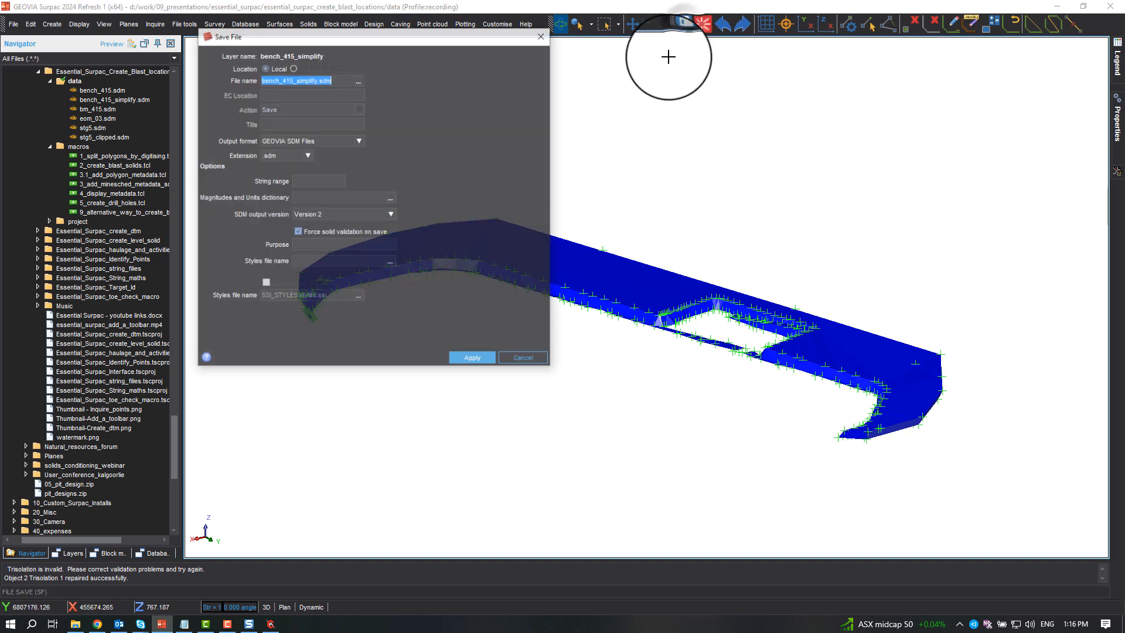
pyautogui.click(473, 358)
pyautogui.click(415, 230)
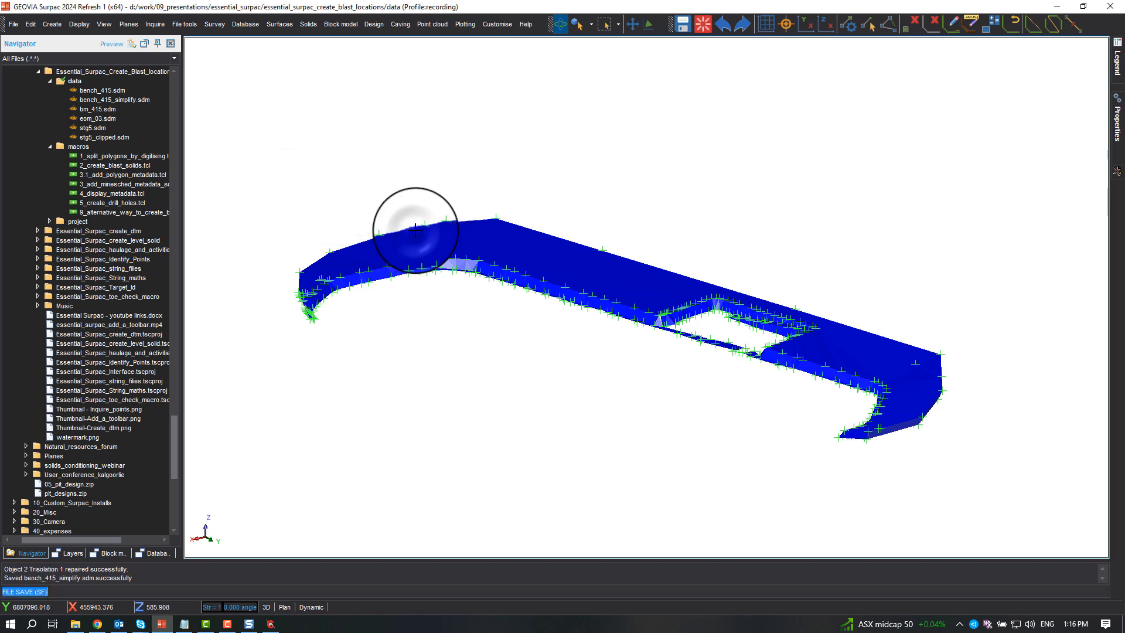
# Validate the bench solid's object and trisolation with the existing validation settings.
pyautogui.click(307, 25)
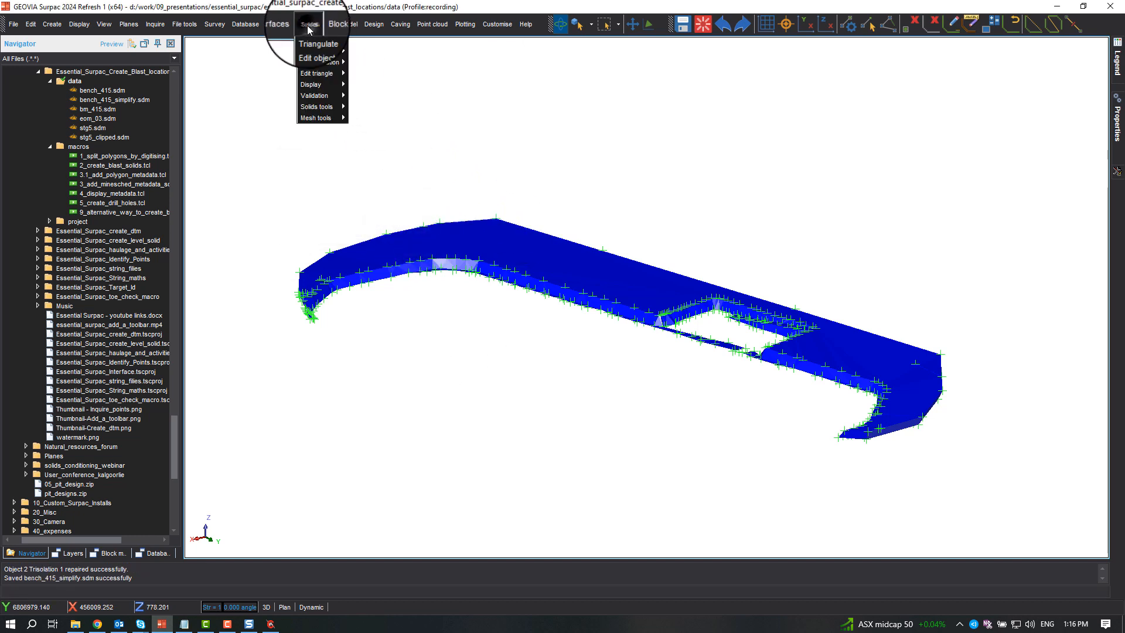
pyautogui.moveTo(317, 95)
pyautogui.click(367, 153)
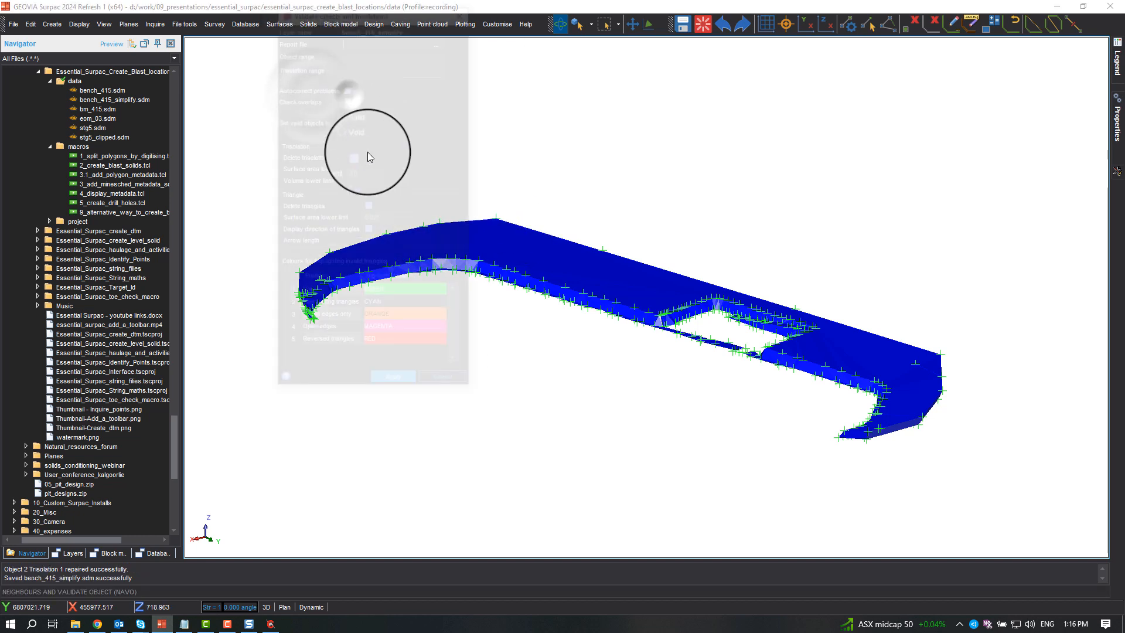
pyautogui.click(394, 384)
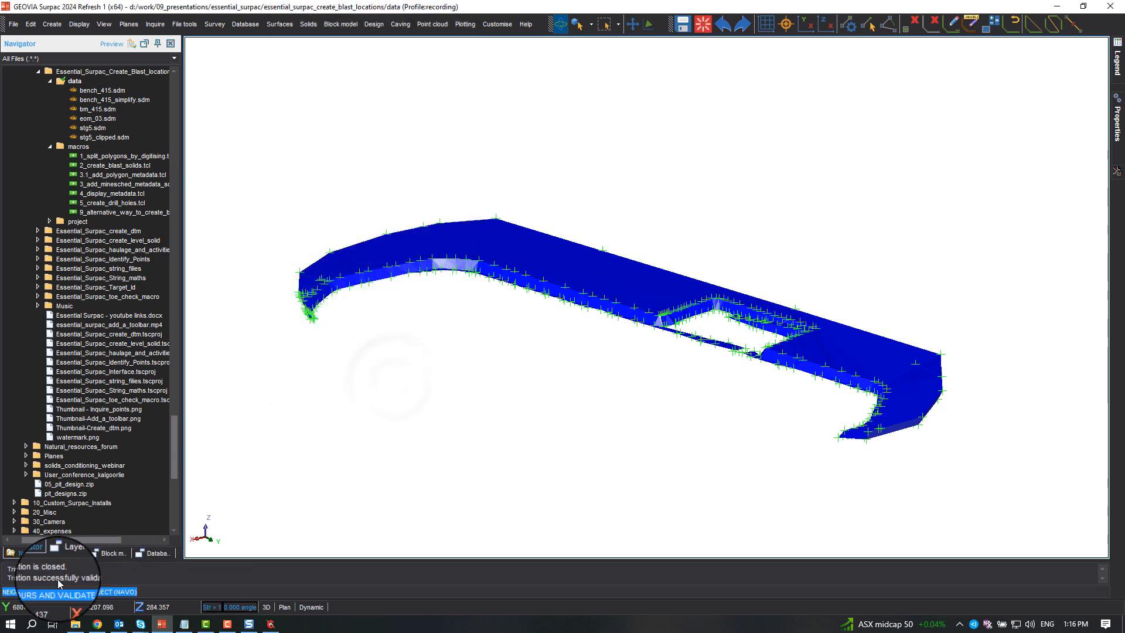
# Save the validated solid to bench_415_simplify.sdm again, replacing the existing file.
pyautogui.click(682, 24)
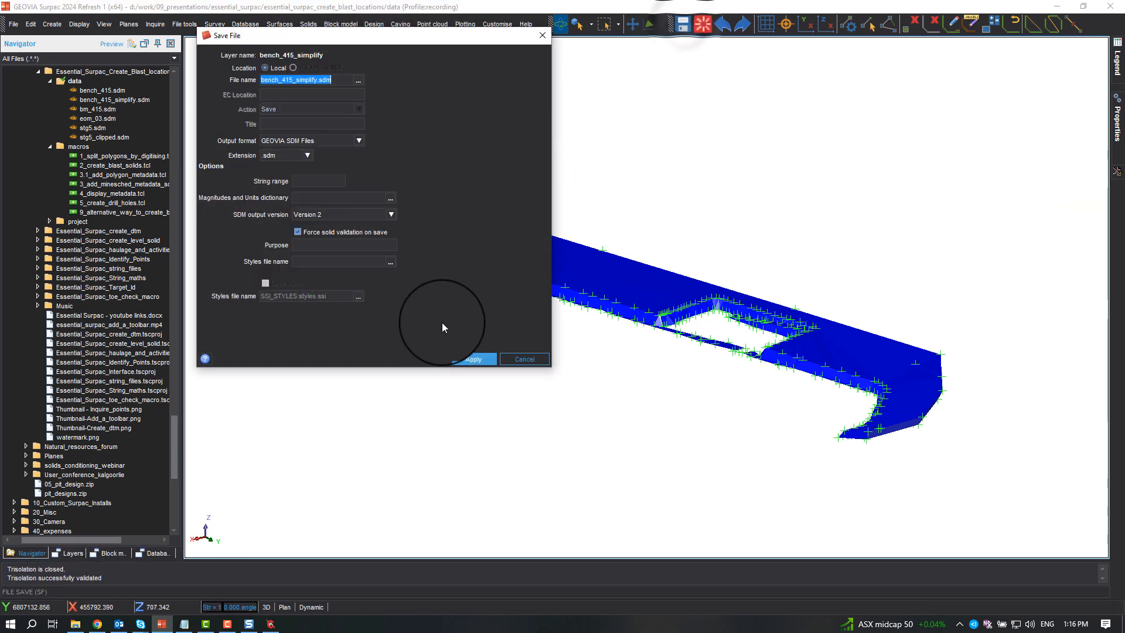
pyautogui.click(477, 361)
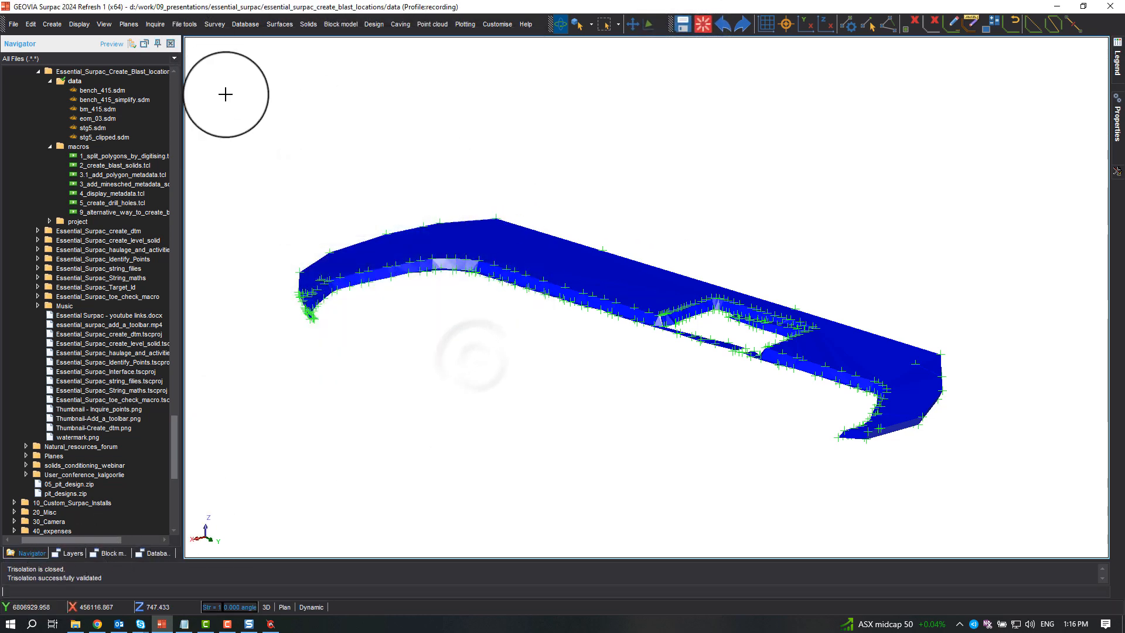
pyautogui.click(682, 23)
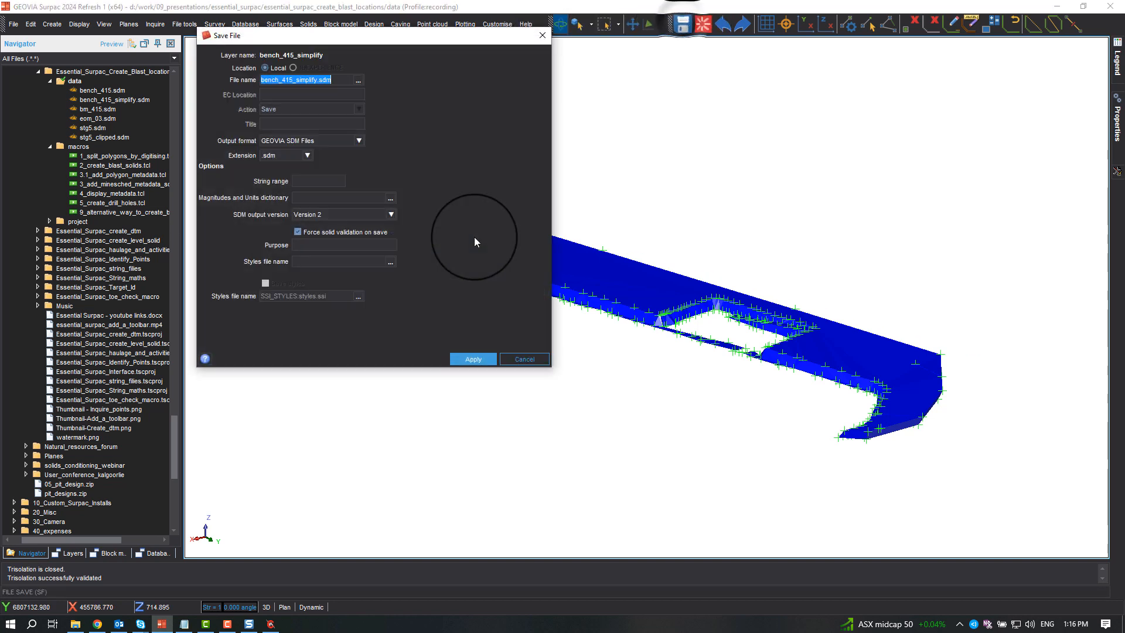
pyautogui.click(478, 361)
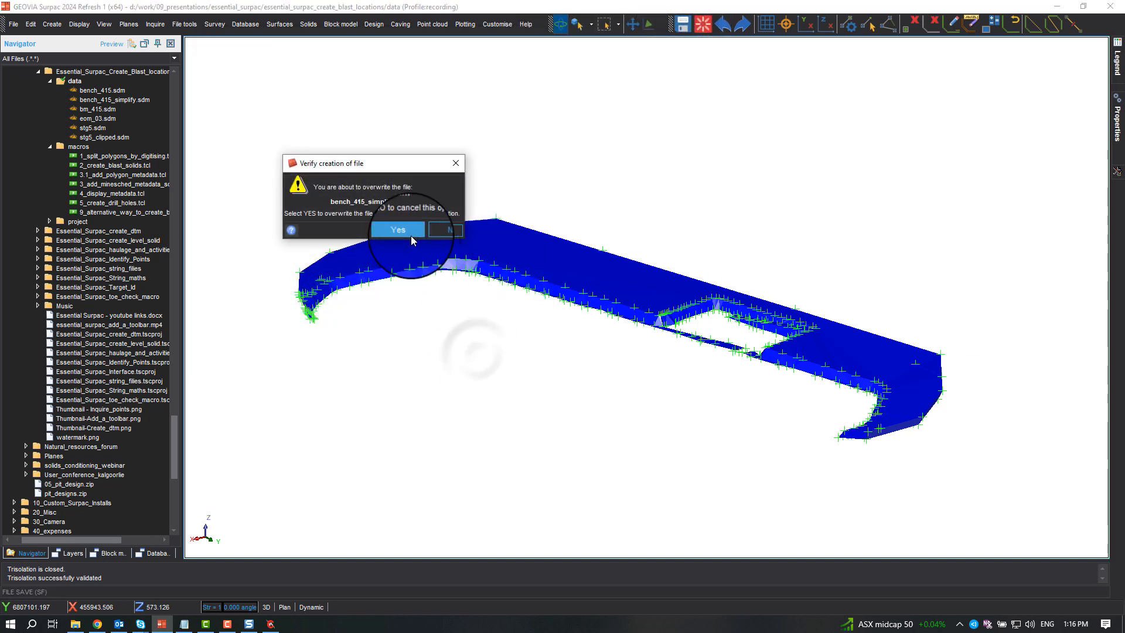
pyautogui.click(400, 231)
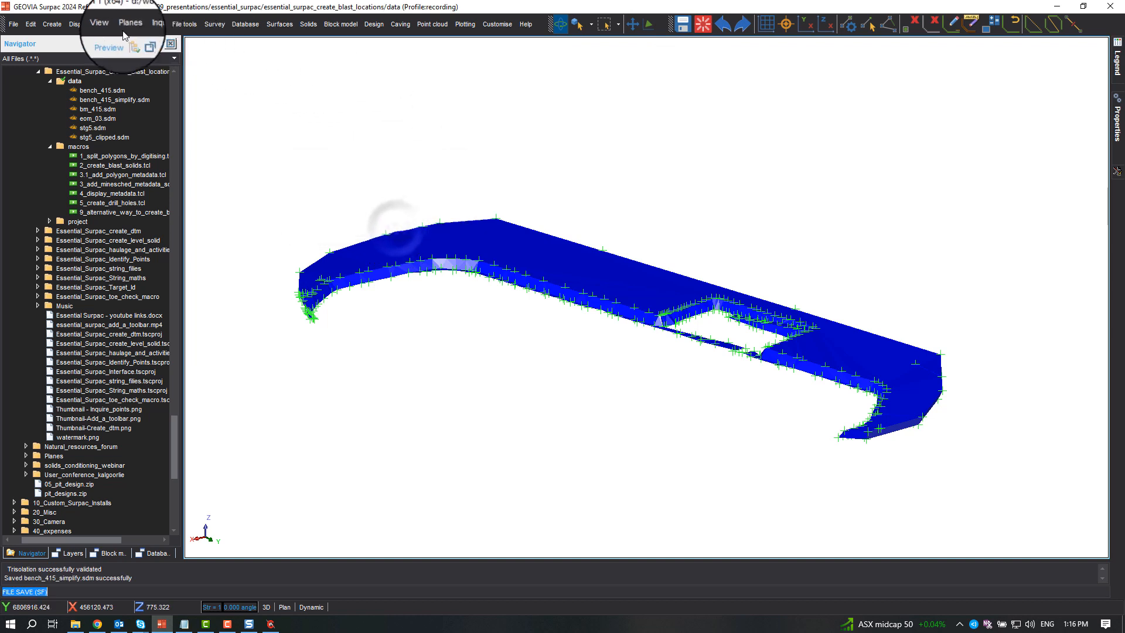
# Clear the graphics and run the macro 2_create_blast_solids.tcl, continuing to its file selection form.
pyautogui.click(704, 25)
pyautogui.doubleClick(147, 166)
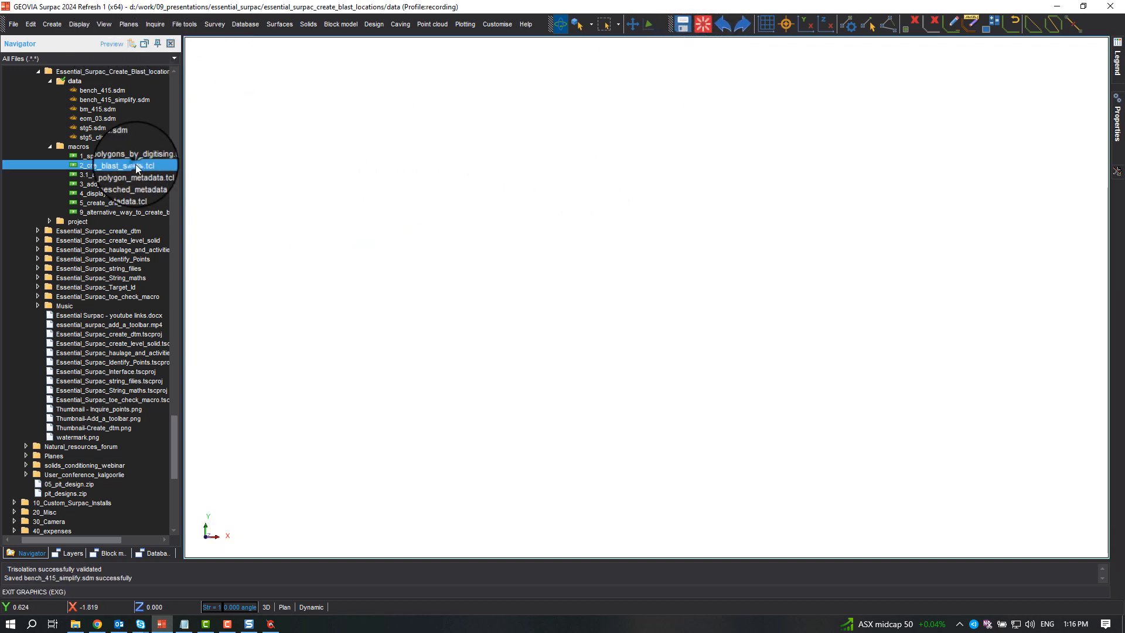
pyautogui.click(419, 308)
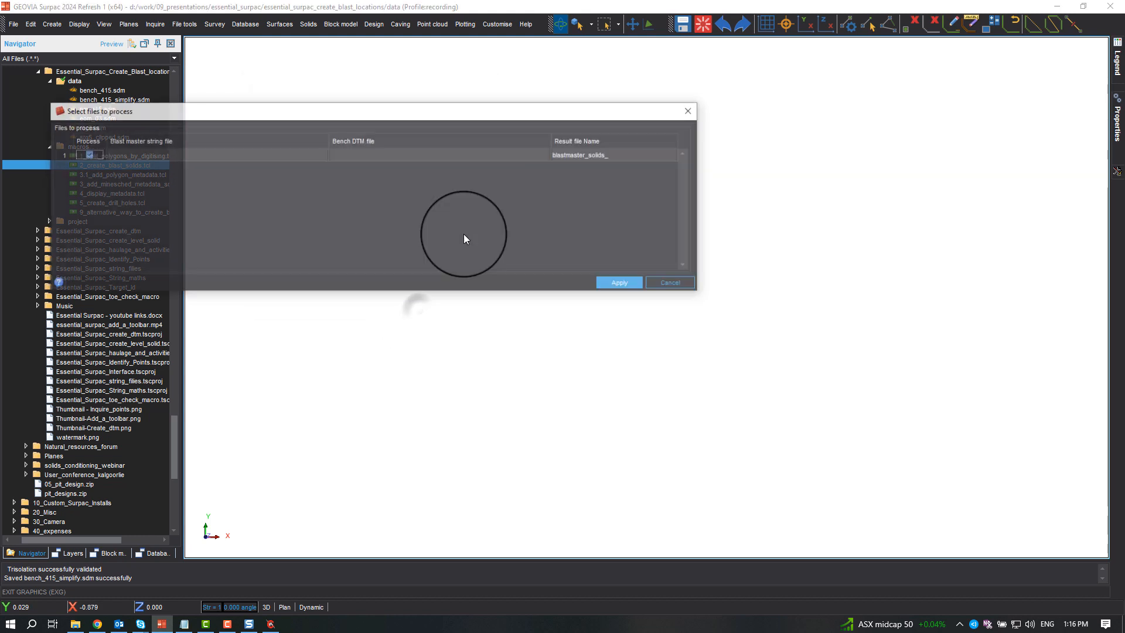
# Choose bm_415.sdm as the blast master string file to process.
pyautogui.click(226, 156)
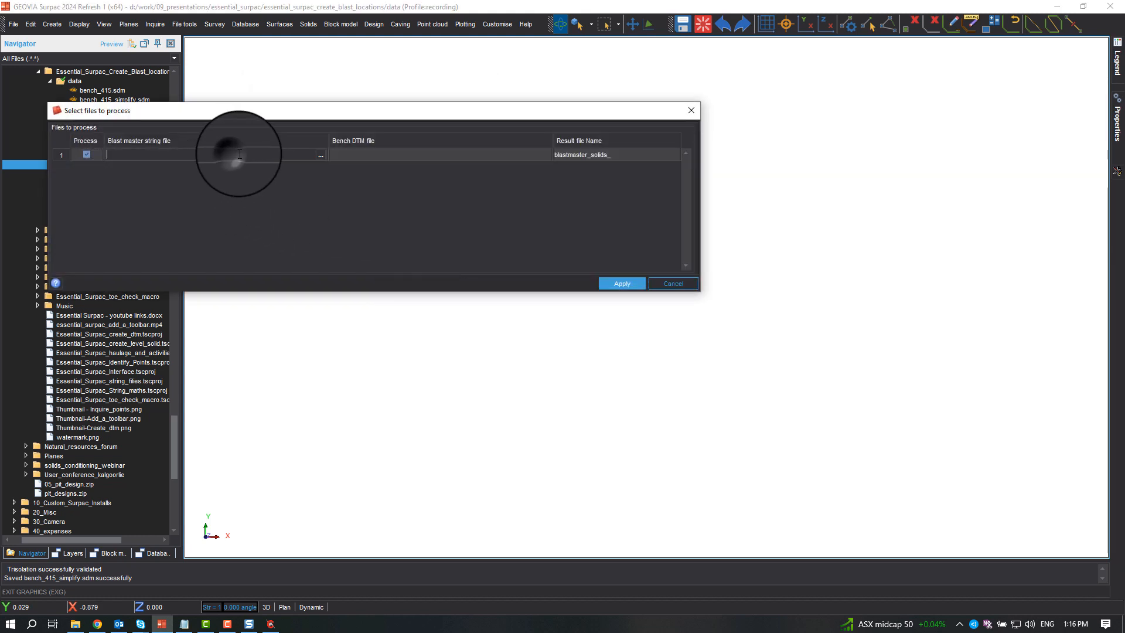
pyautogui.click(319, 155)
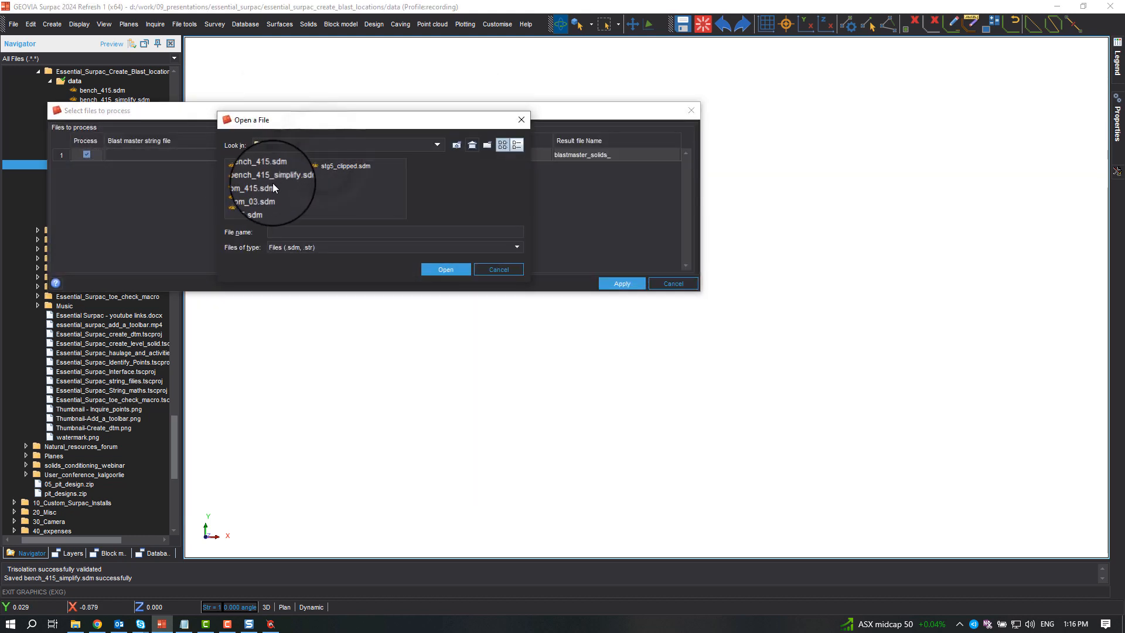
pyautogui.click(258, 188)
pyautogui.click(445, 269)
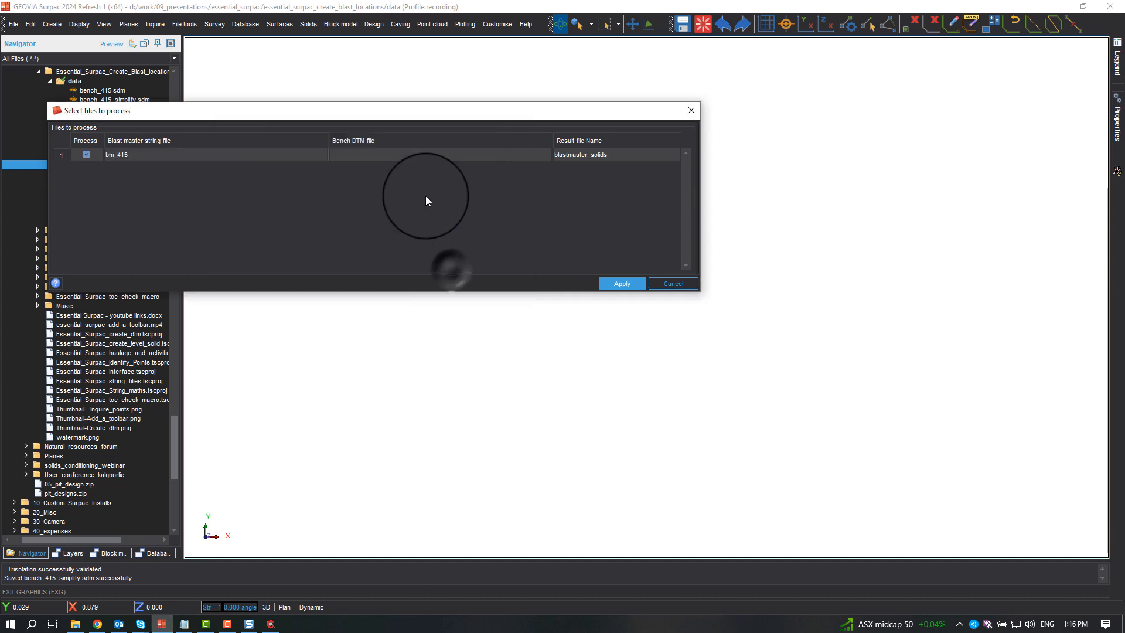
# Assign bench_415_simplify.sdm as the bench DTM file for bm_415, name the result file bm_stg5, and create the blast solids.
pyautogui.click(403, 154)
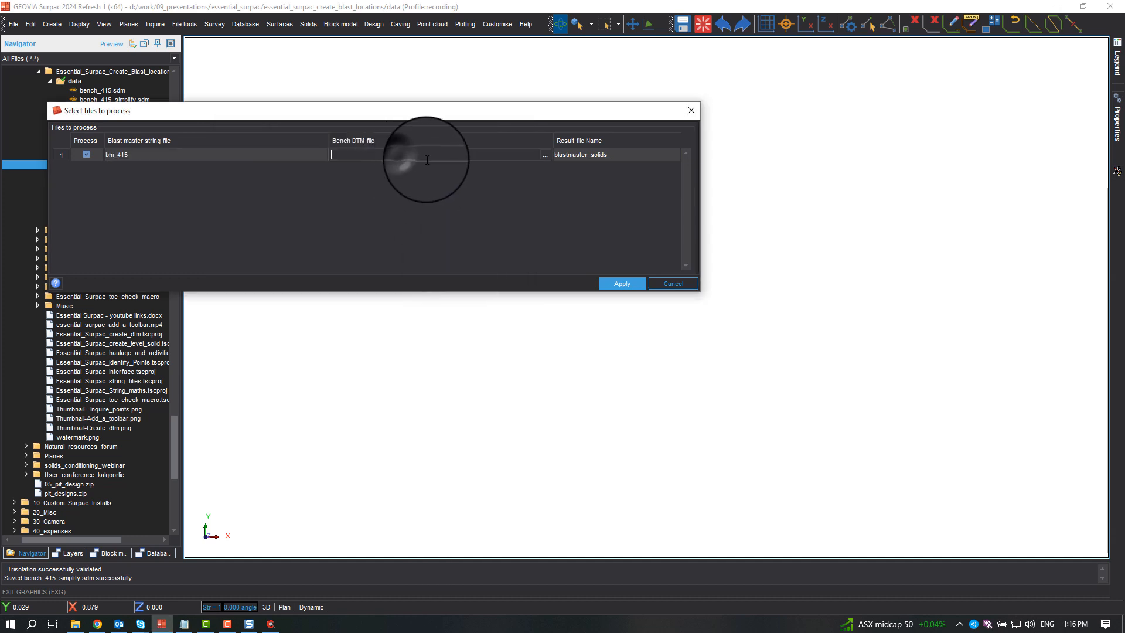
pyautogui.click(545, 156)
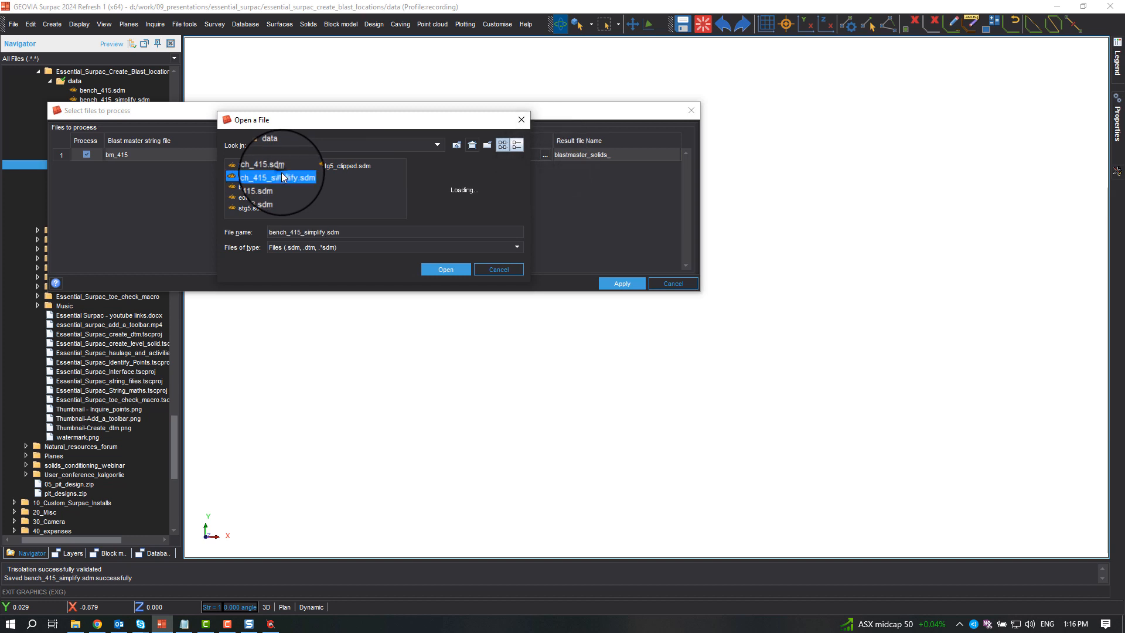
pyautogui.click(445, 269)
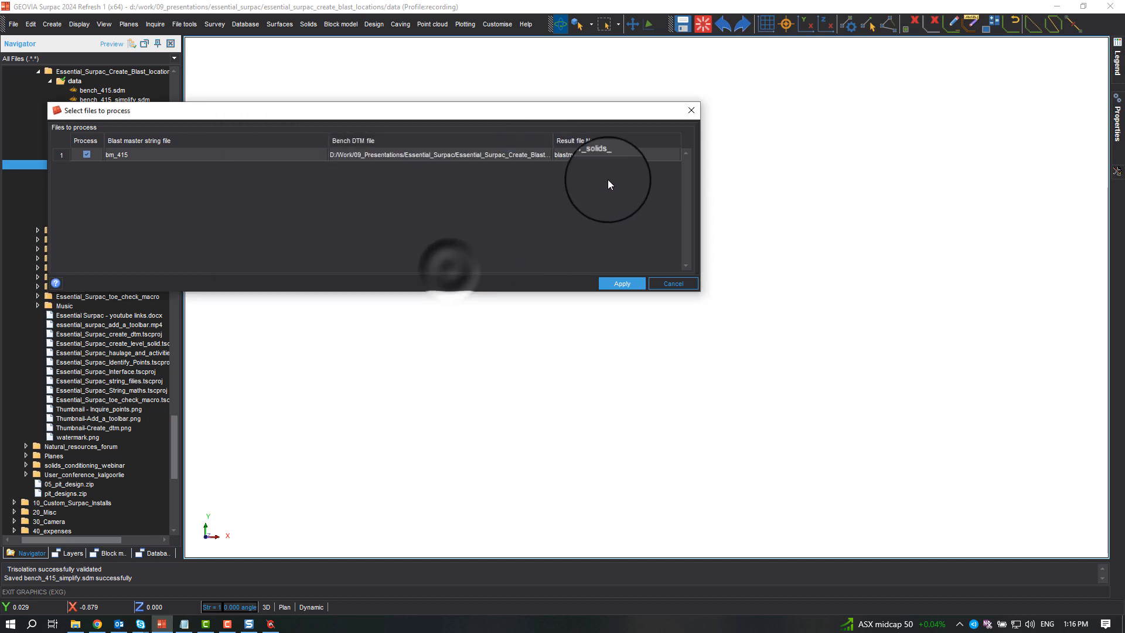
pyautogui.click(624, 156)
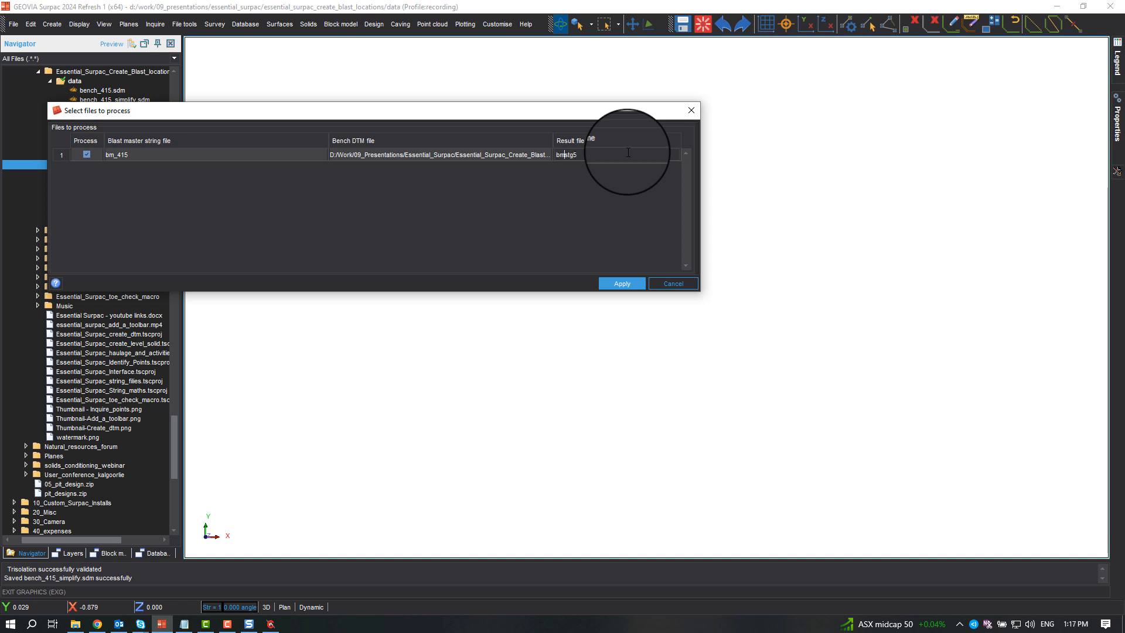
pyautogui.click(624, 285)
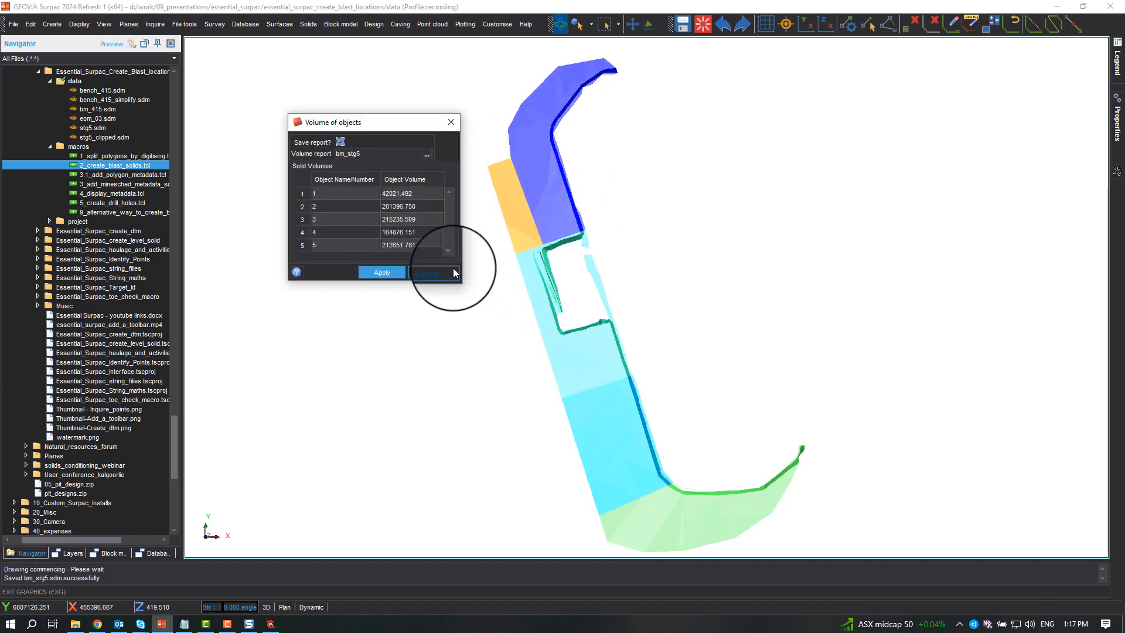
# Save the volume report of the blast solids as bm_stg5.
pyautogui.moveTo(408, 127); pyautogui.dragTo(363, 68)
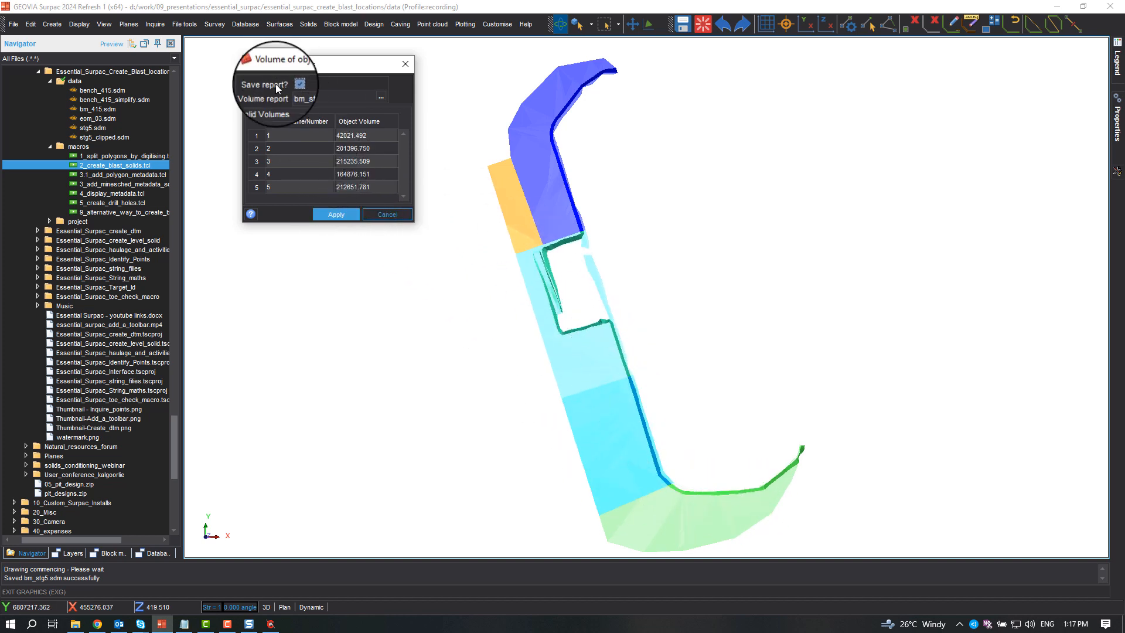
pyautogui.click(335, 214)
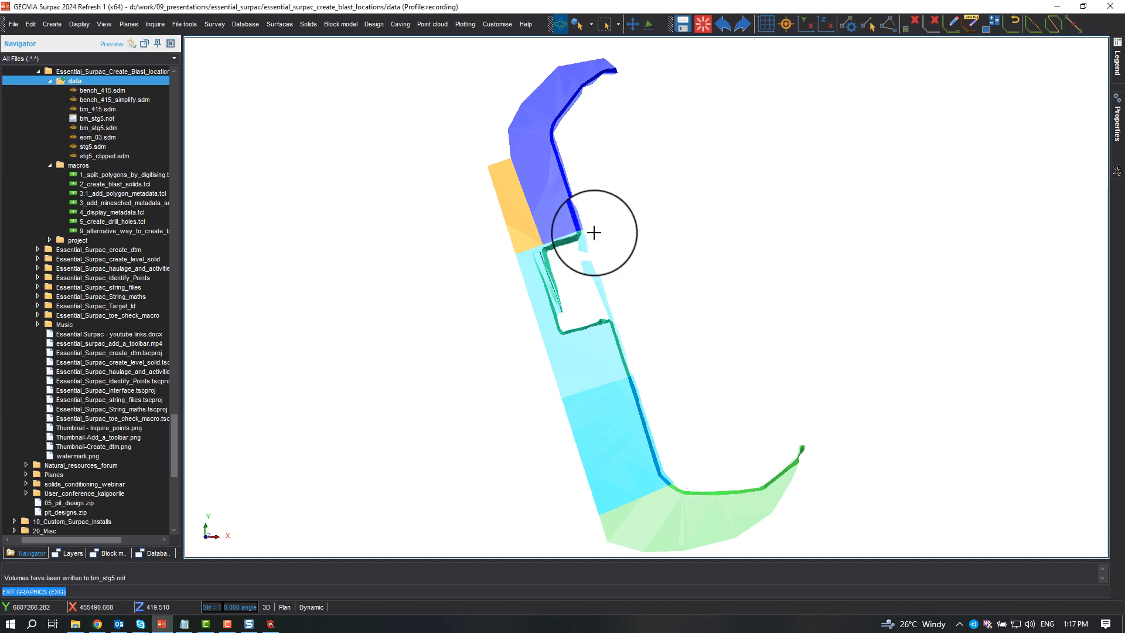
# Run the macro 3_add_minesched_metadata_solids.tcl and pick the brown blast solid as the first one to attribute.
pyautogui.moveTo(642, 416); pyautogui.dragTo(589, 335)
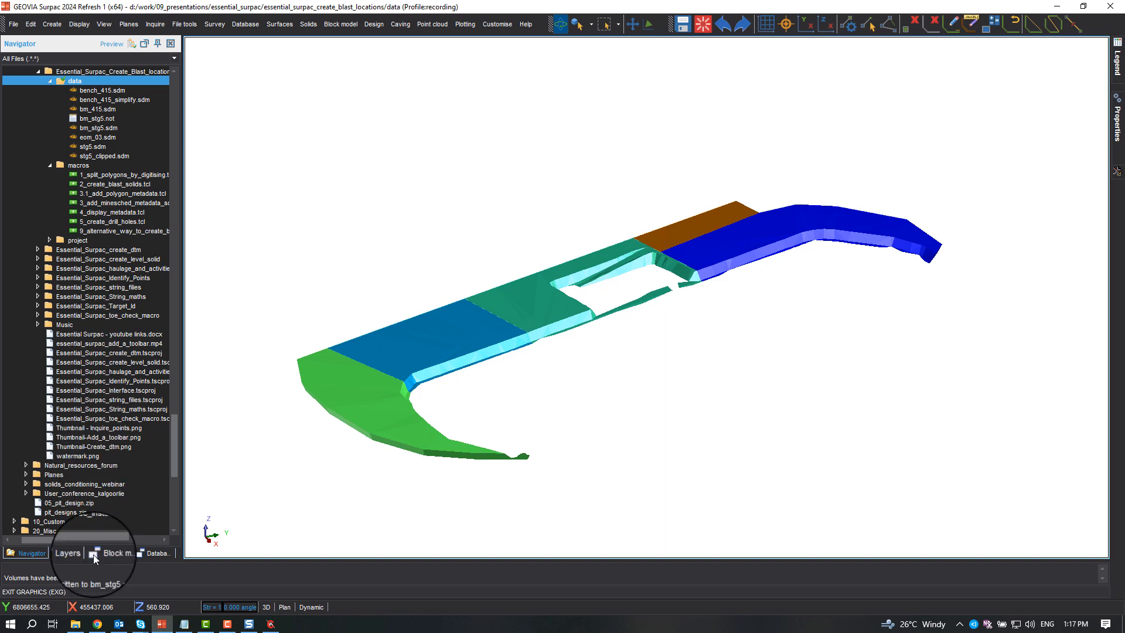
pyautogui.moveTo(98, 539); pyautogui.dragTo(109, 540)
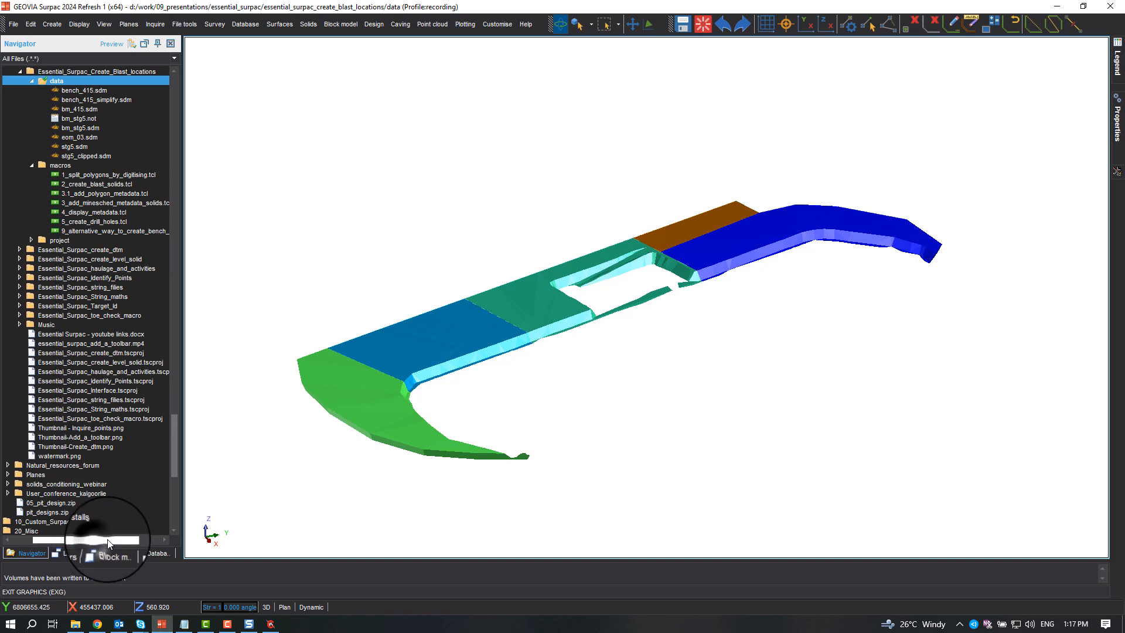
pyautogui.click(125, 203)
pyautogui.moveTo(125, 202); pyautogui.dragTo(352, 156)
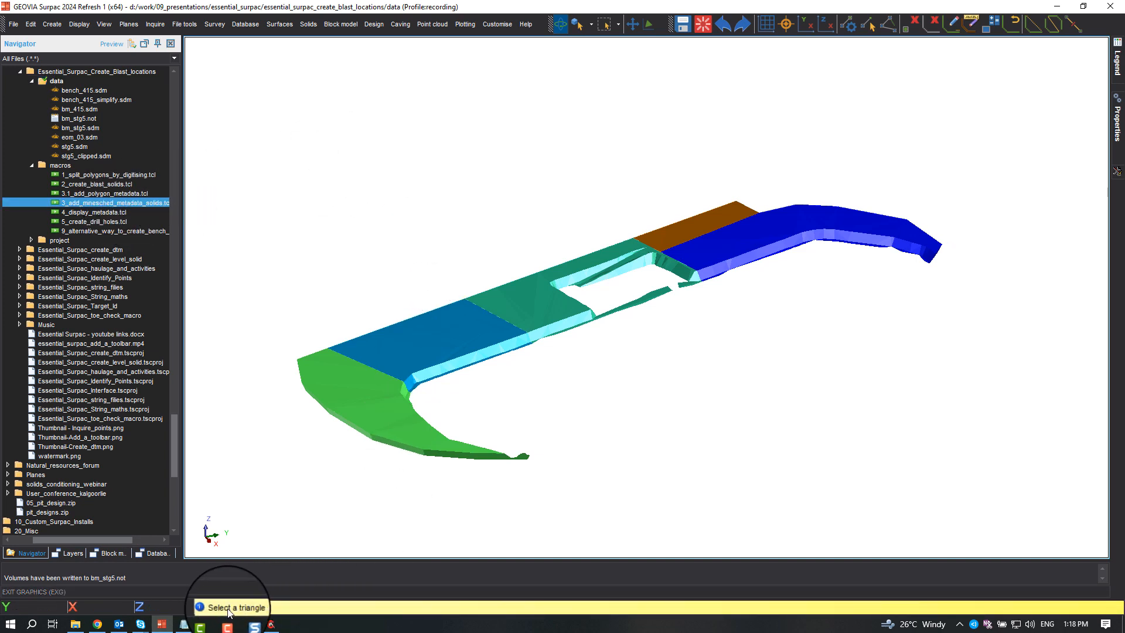
pyautogui.click(703, 222)
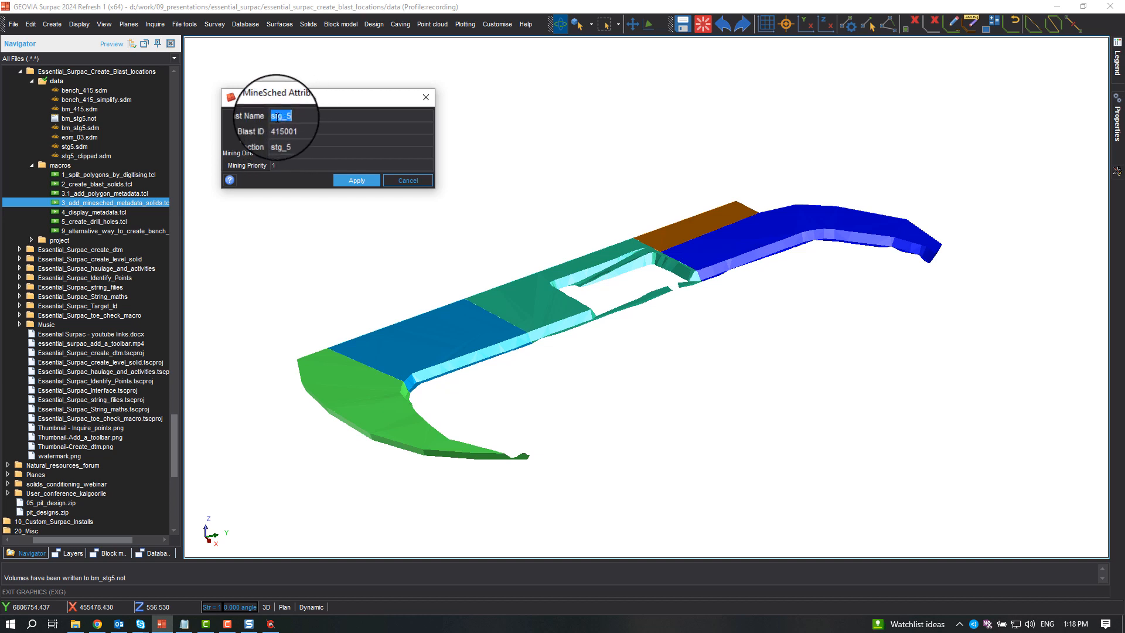
# Apply MineSched attributes to the brown solid: blast name stg_5, blast ID 415001, collection stg_5, mining direction 160, mining priority 1.
pyautogui.click(287, 115)
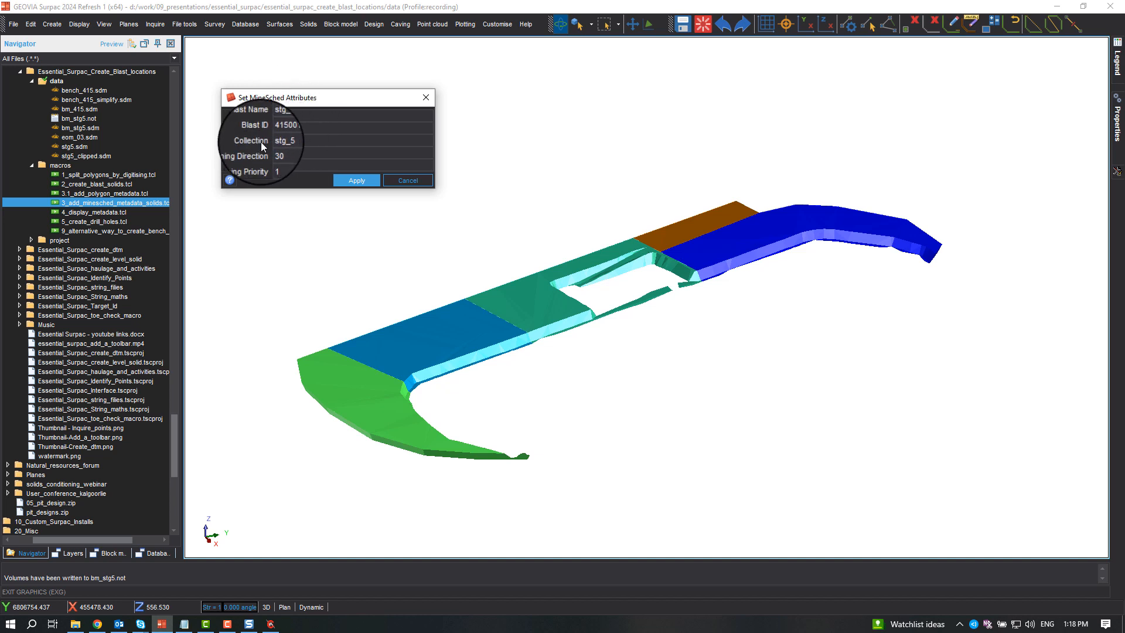
pyautogui.doubleClick(298, 143)
pyautogui.click(300, 142)
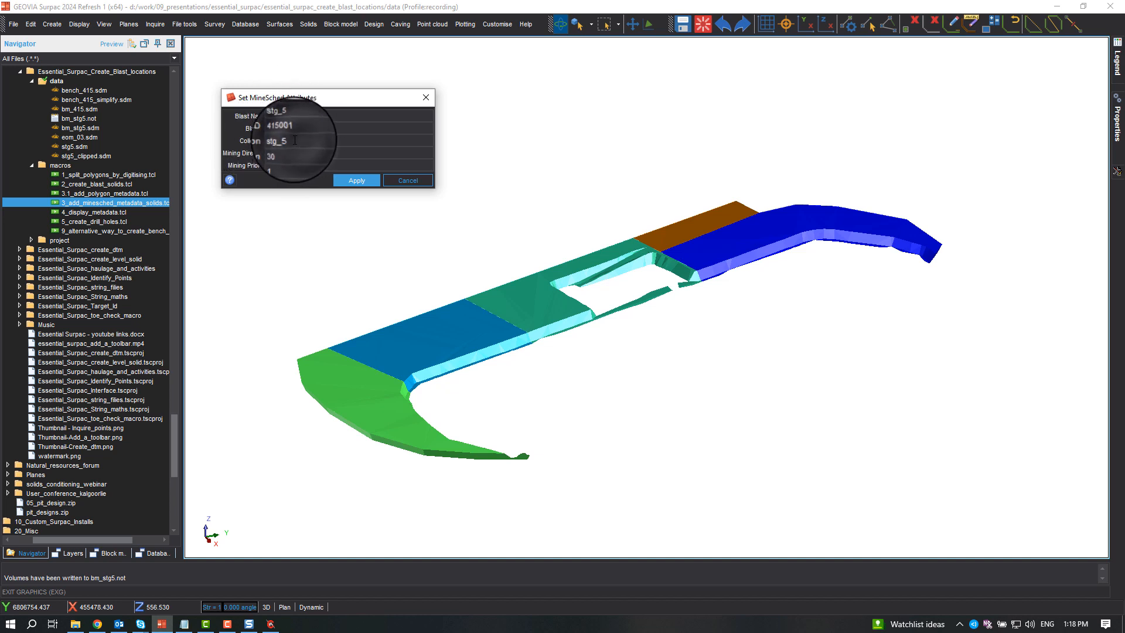
pyautogui.moveTo(296, 140); pyautogui.dragTo(270, 139)
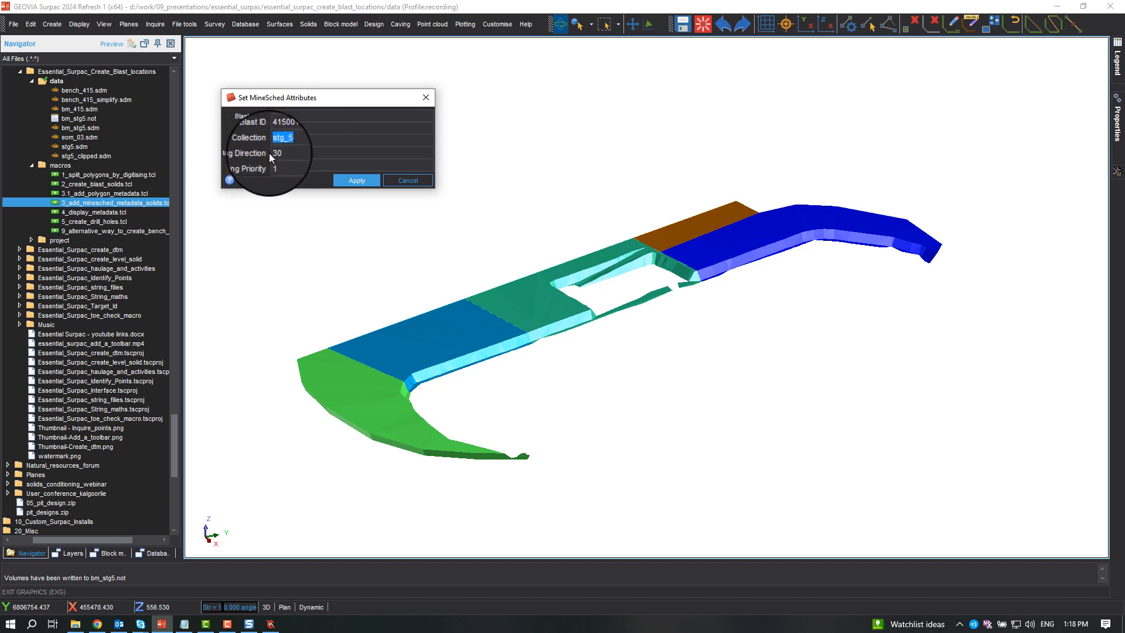
pyautogui.doubleClick(294, 153)
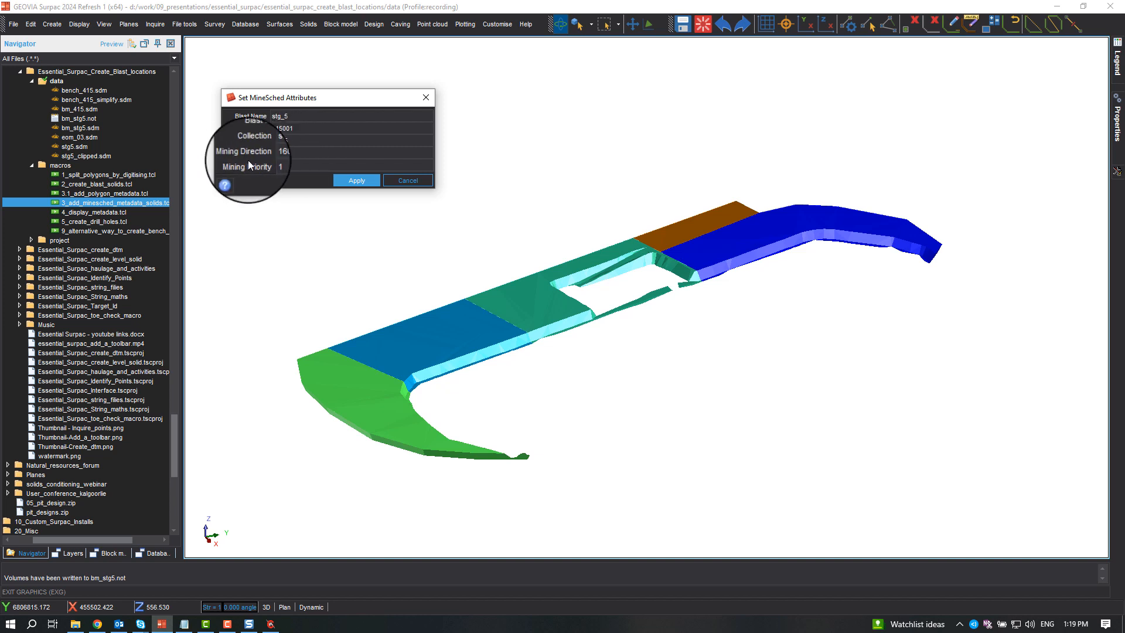
pyautogui.click(357, 180)
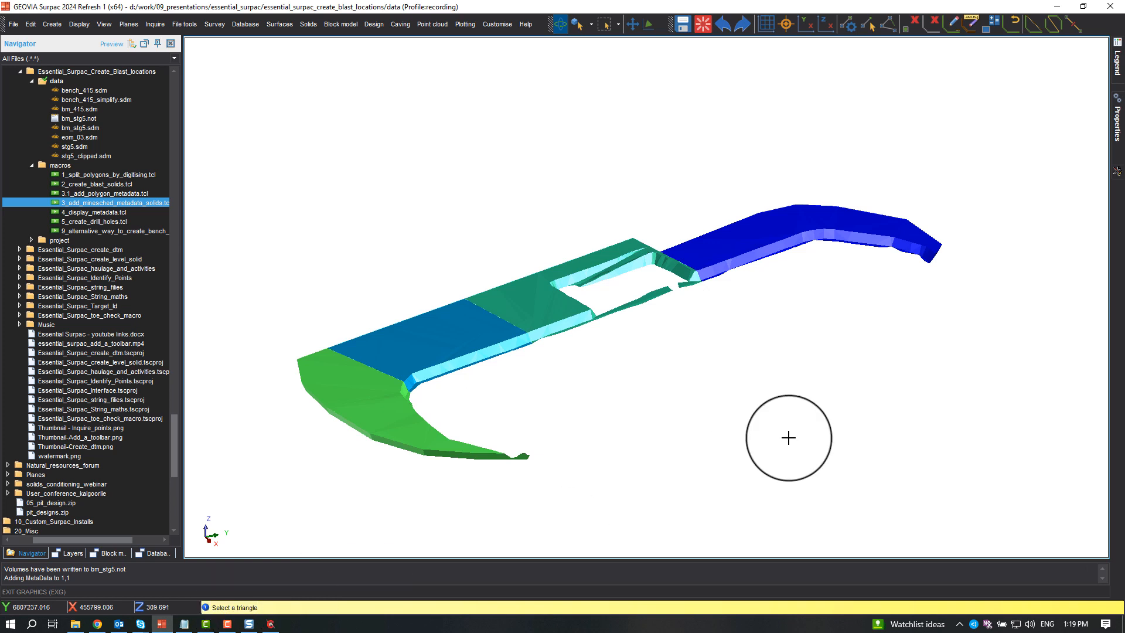
# Attribute the dark blue solid as blast 415002 with priority 2 and the teal solid as 415003 with priority 3, both with mining direction 160.
pyautogui.click(744, 265)
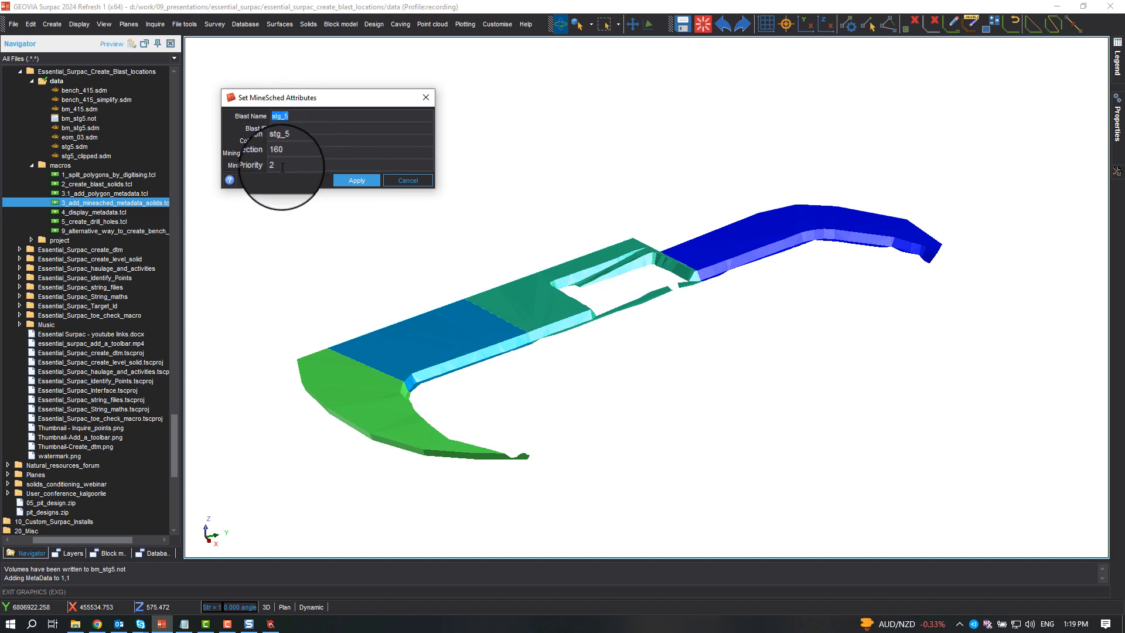
pyautogui.click(354, 180)
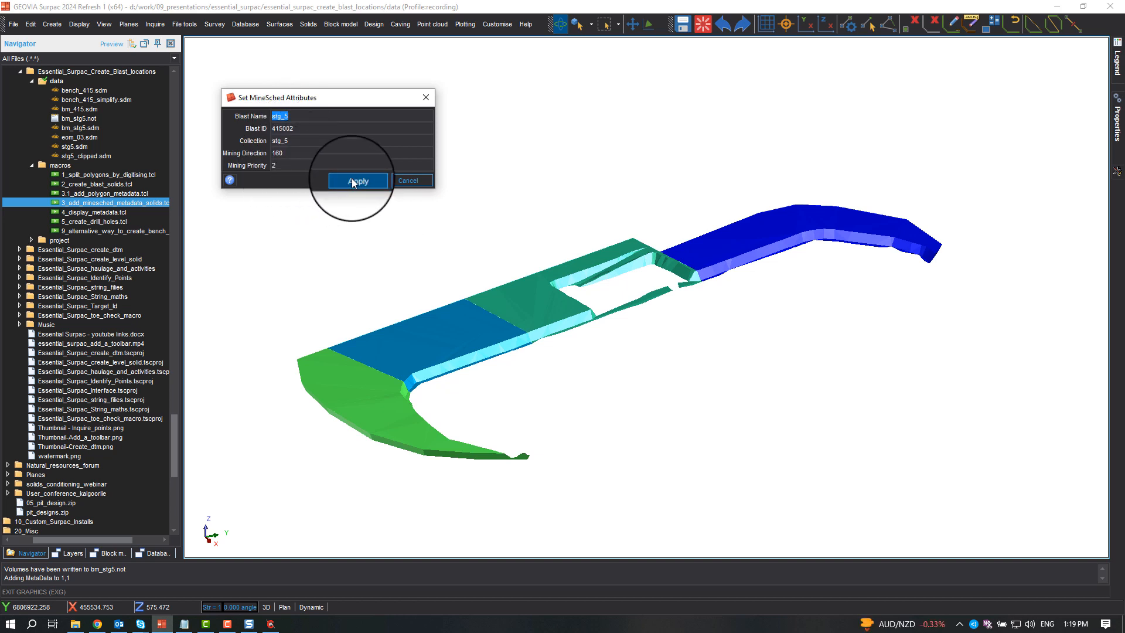
pyautogui.click(542, 283)
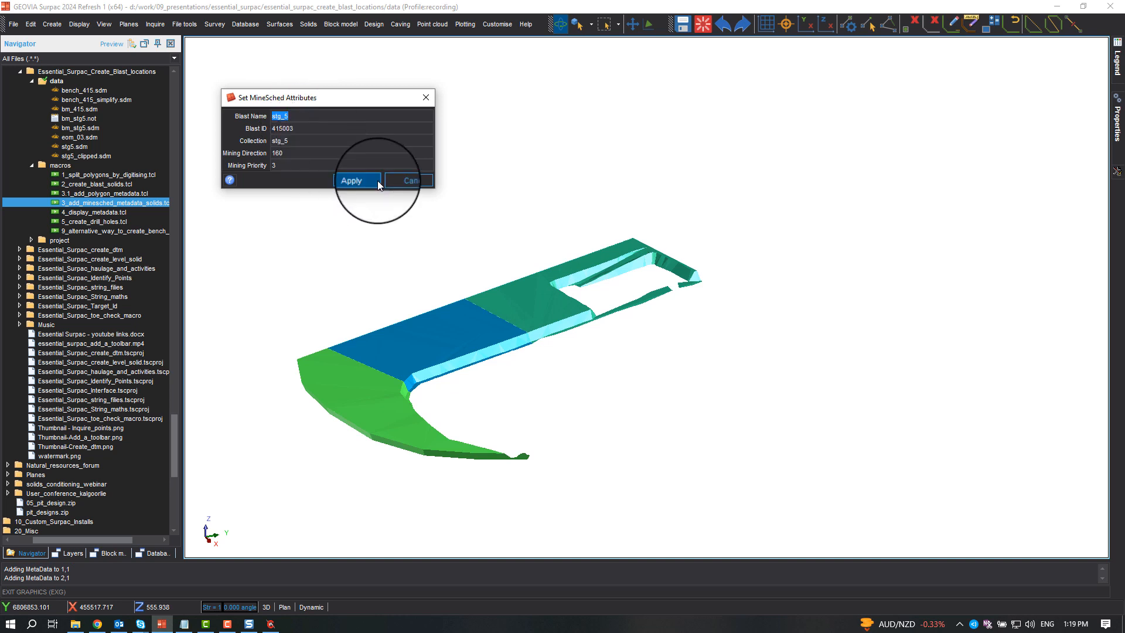
pyautogui.click(346, 187)
# Attribute the blue solid as blast 415004 and the remaining green solid with its offered MineSched values, and end the macro.
pyautogui.click(447, 320)
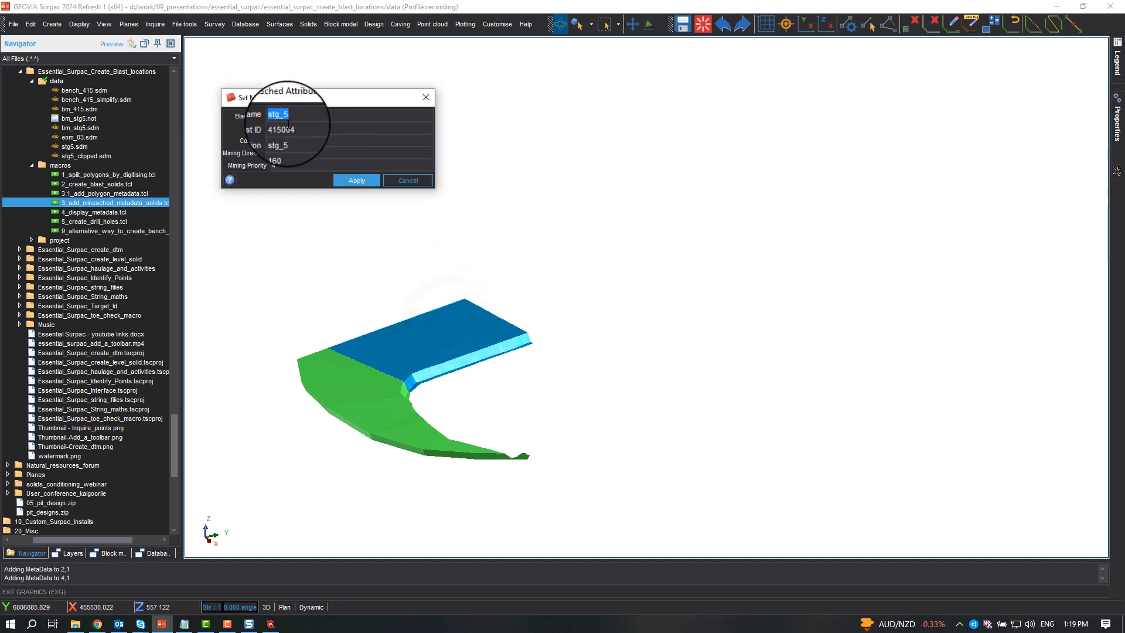
pyautogui.click(357, 181)
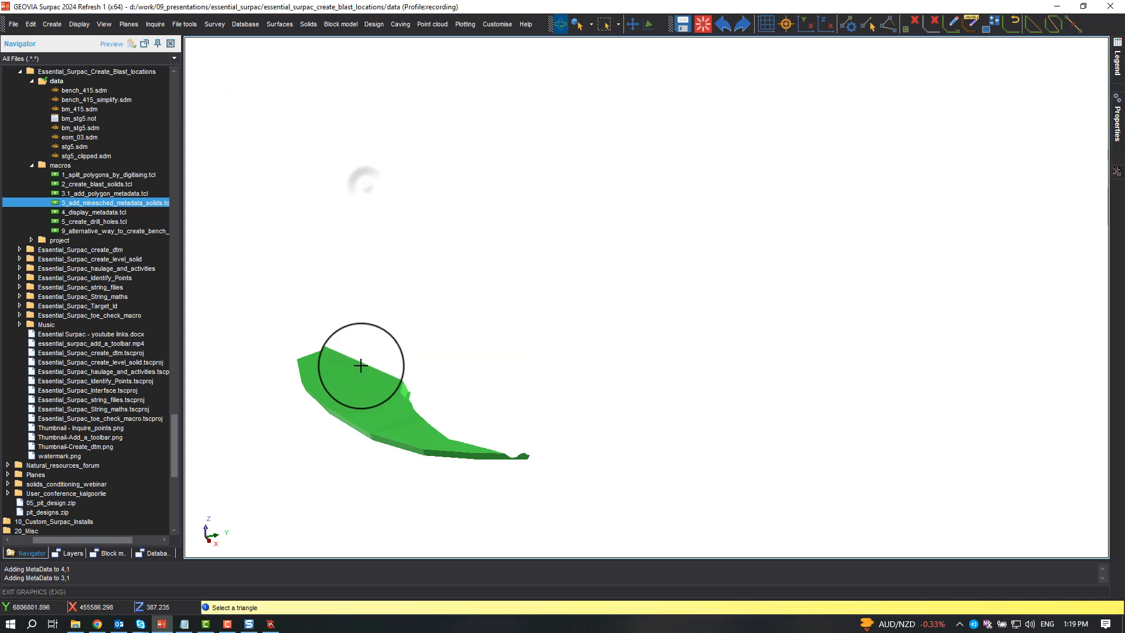
pyautogui.click(360, 365)
pyautogui.click(364, 180)
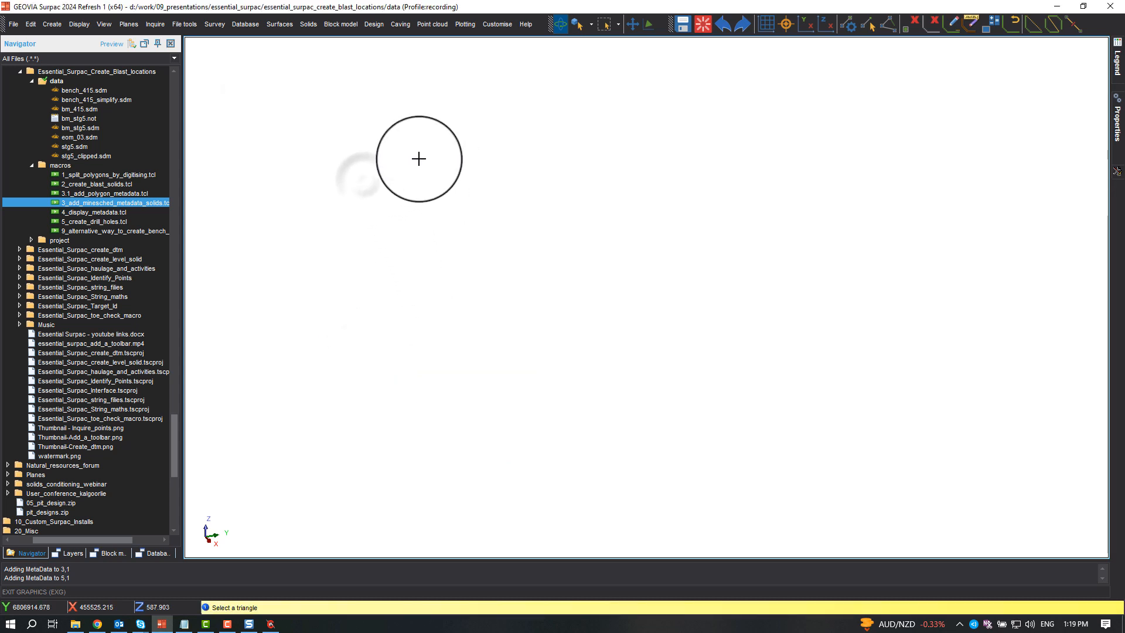
pyautogui.press('Escape')
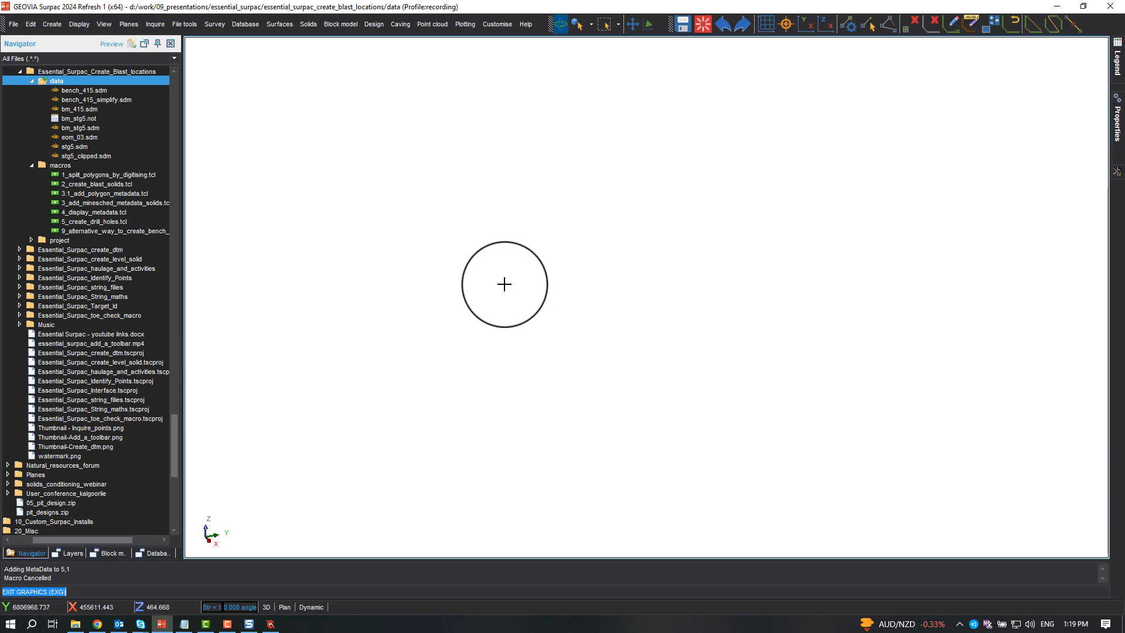
# Redraw all objects of the bm_stg5.sdm layer with the default drawing settings.
pyautogui.write('PO')
pyautogui.press('Return')
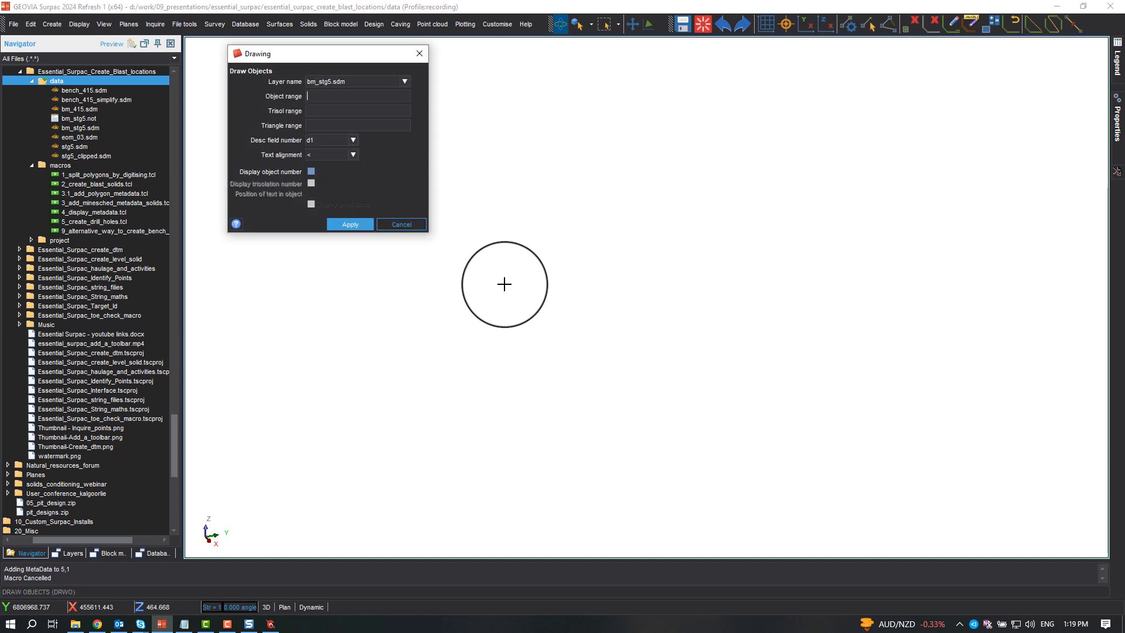
pyautogui.press('Return')
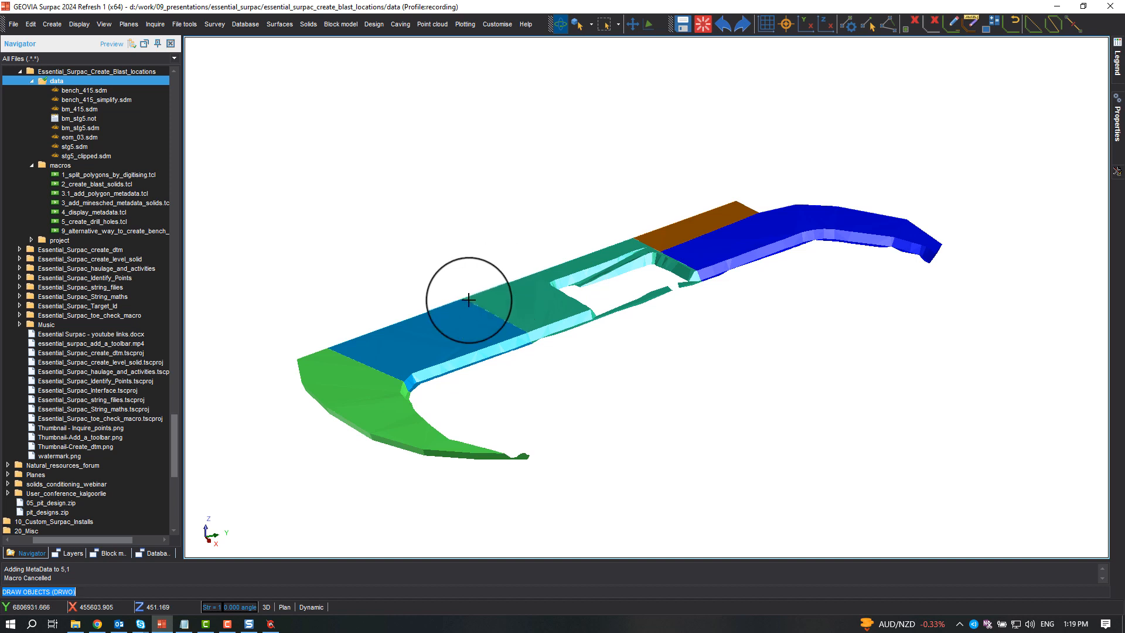
pyautogui.press('Escape')
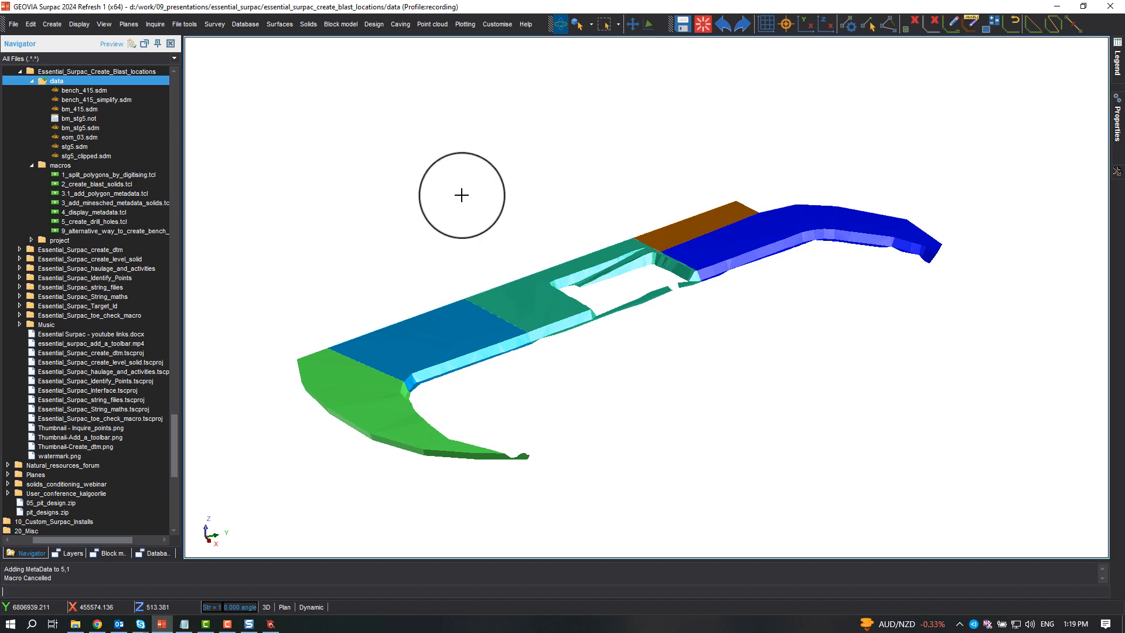
# Select the blue blast solid, examine its MineSched user data in the object properties, and clear the selection.
pyautogui.click(592, 25)
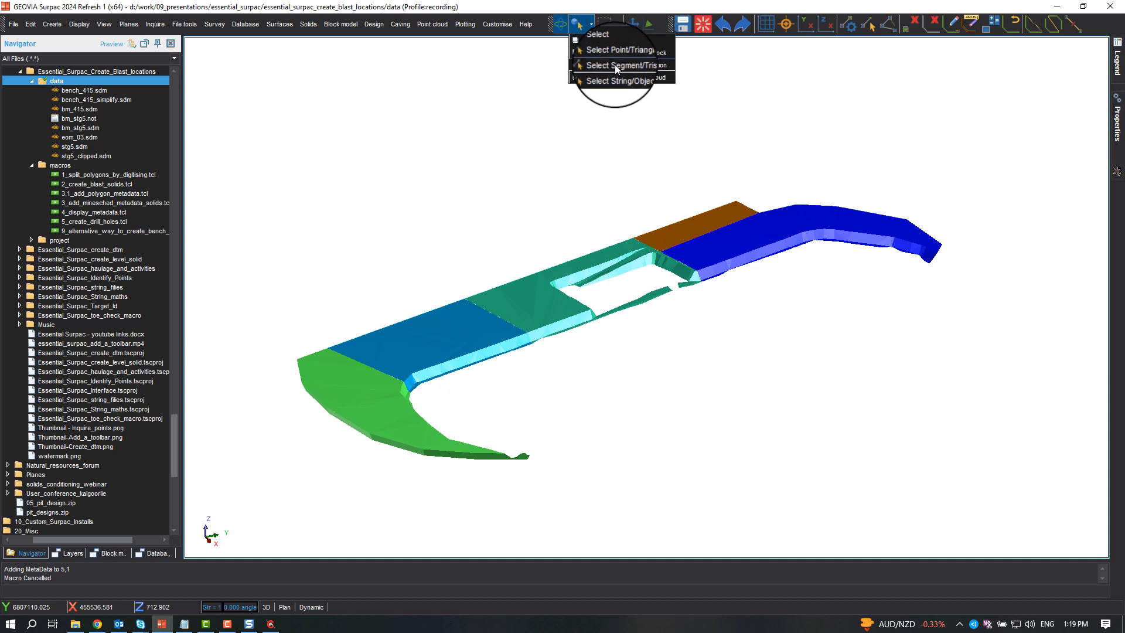
pyautogui.click(624, 66)
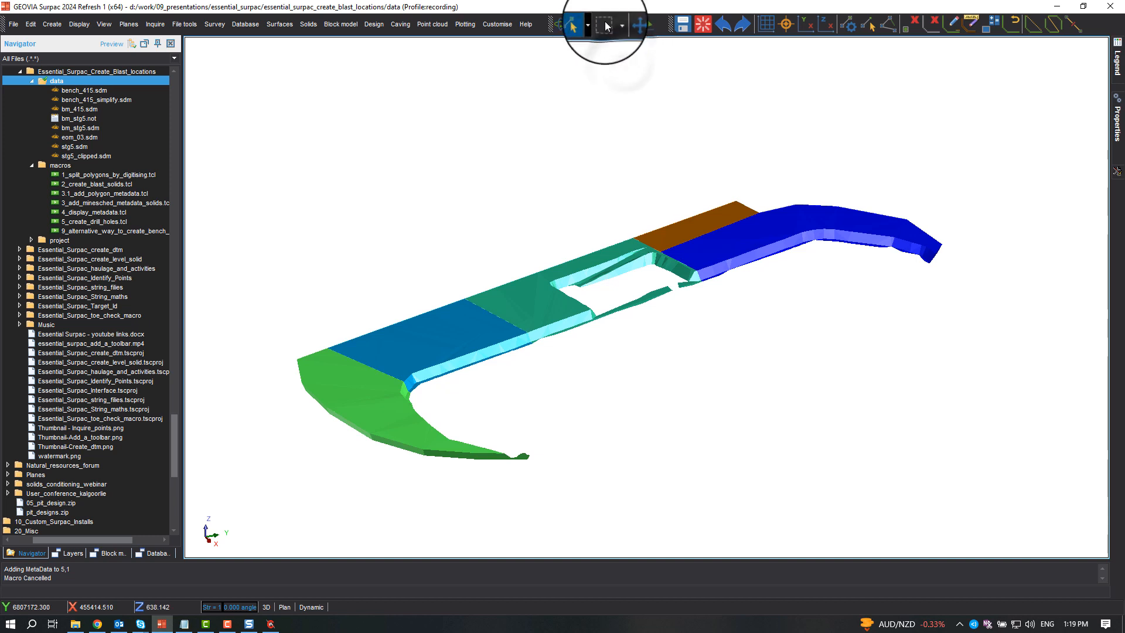
pyautogui.click(417, 322)
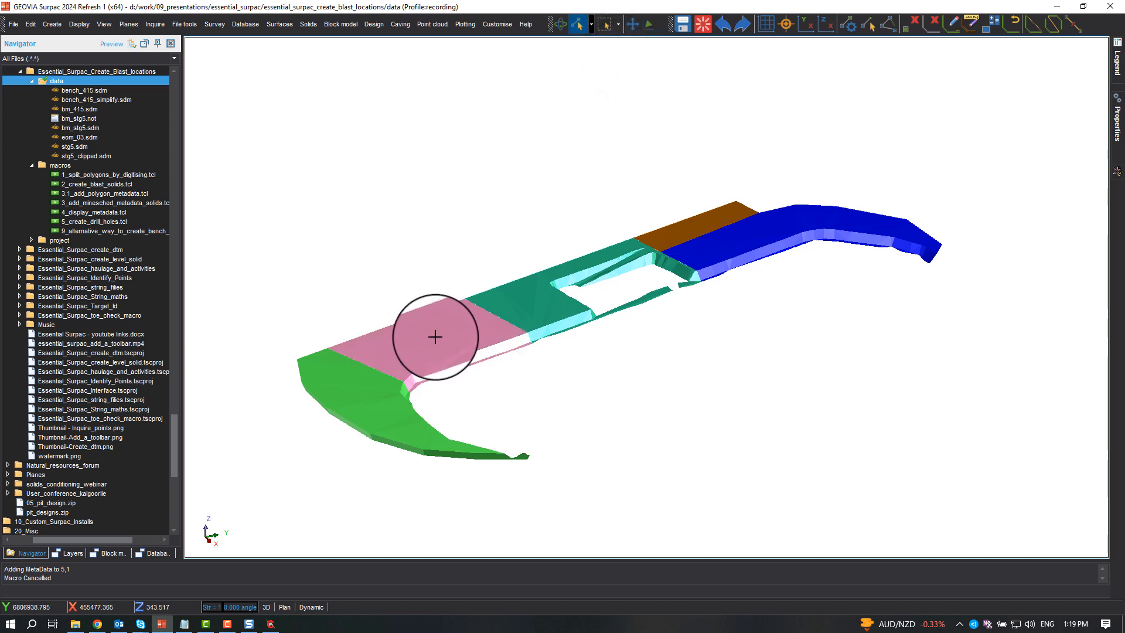
pyautogui.click(435, 336)
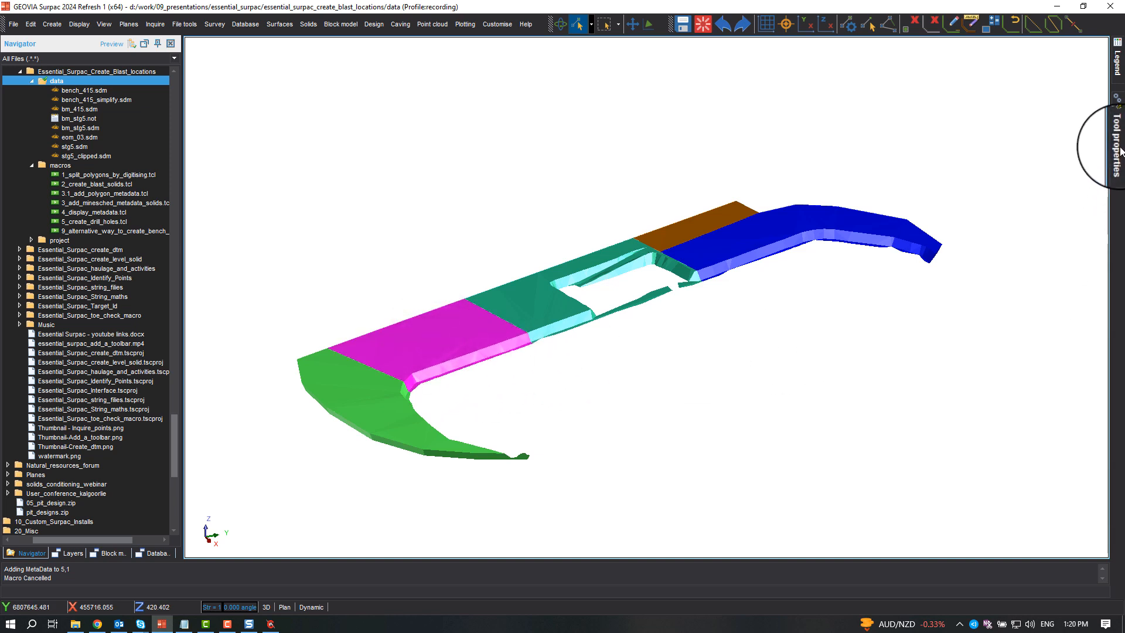
pyautogui.moveTo(1120, 151)
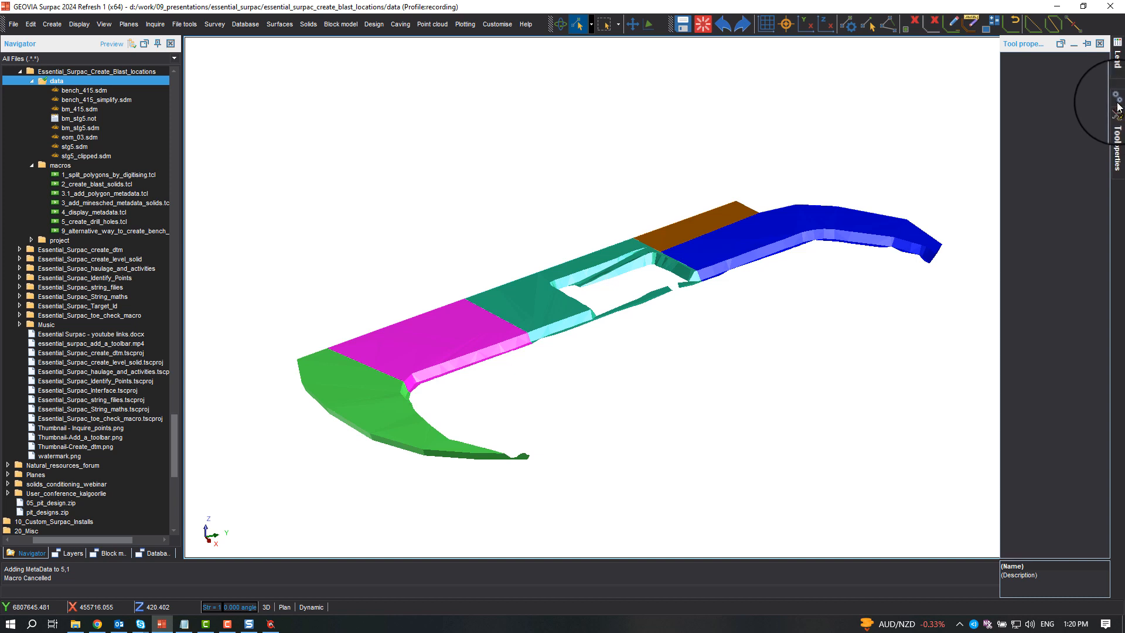
pyautogui.moveTo(1119, 107)
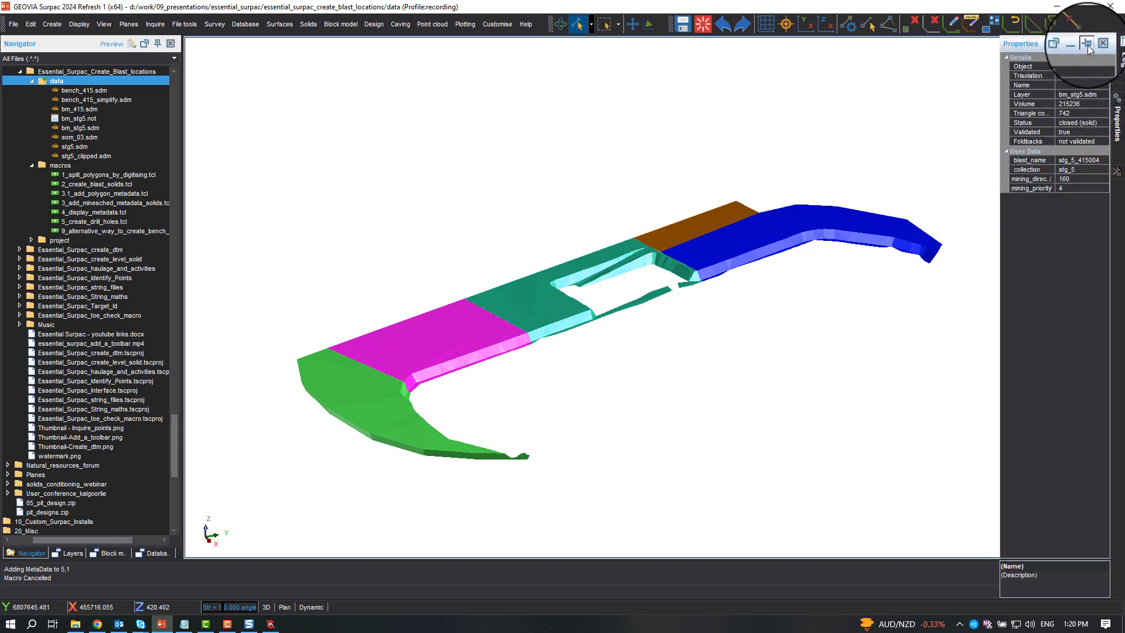
pyautogui.click(1086, 44)
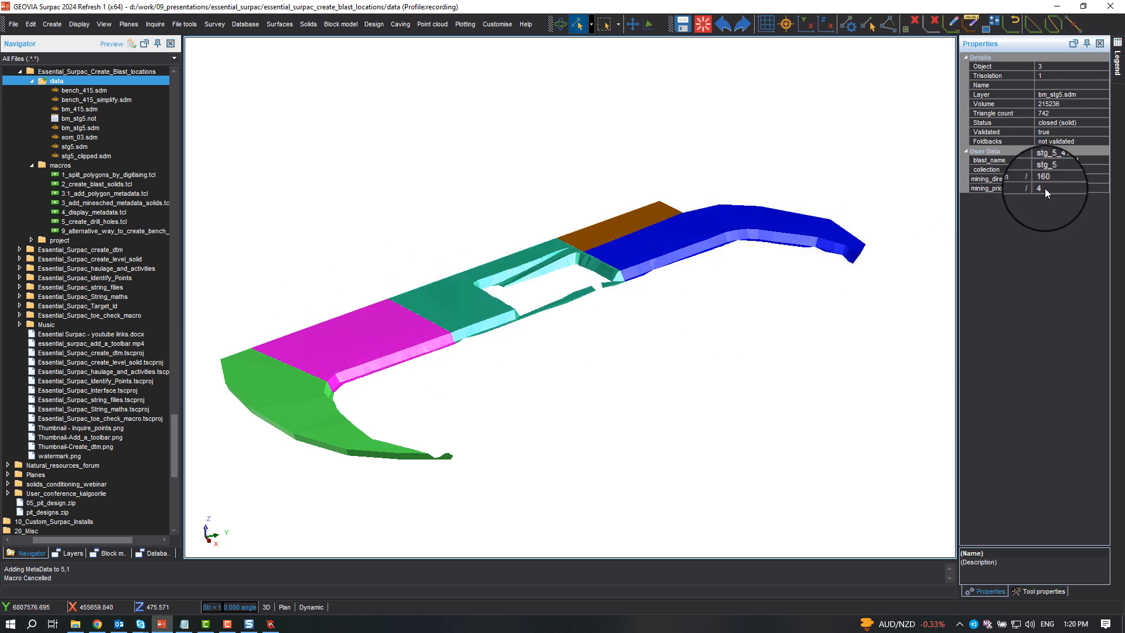
pyautogui.click(841, 317)
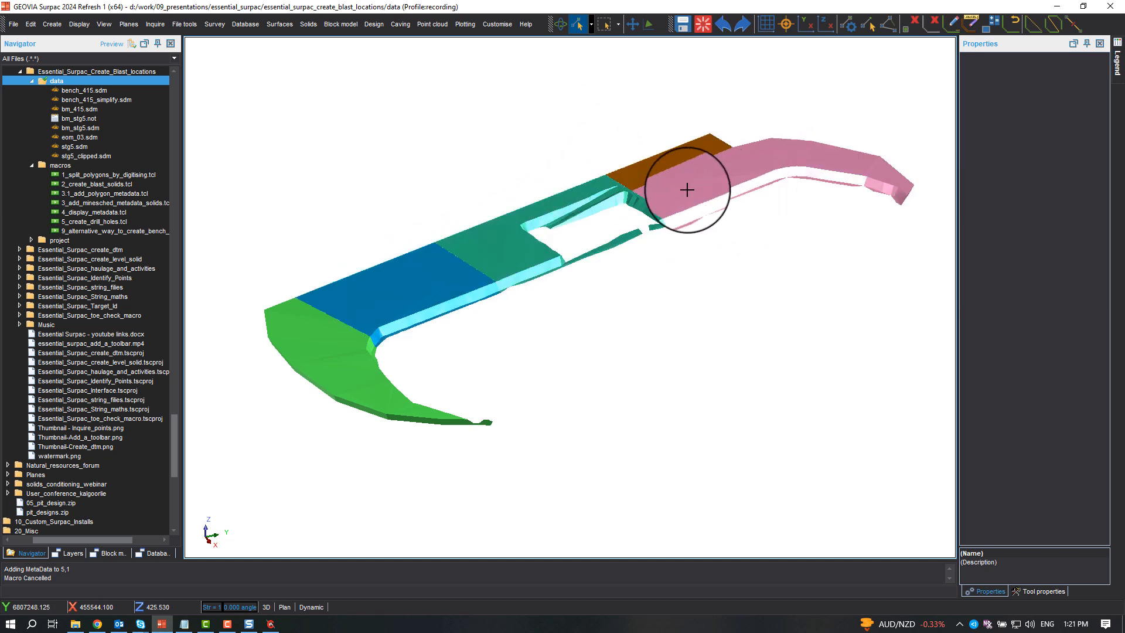
pyautogui.press('Escape')
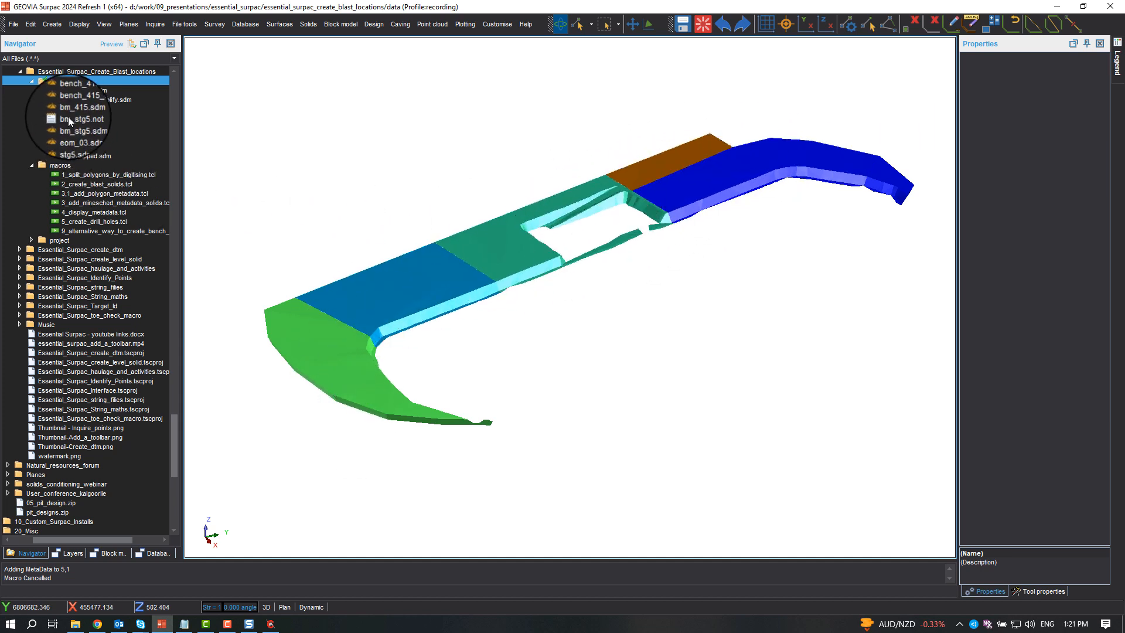
# Open the volume report bm_stg5.not in the ConTEXT editor and review the blast volumes.
pyautogui.moveTo(69, 117); pyautogui.dragTo(538, 124)
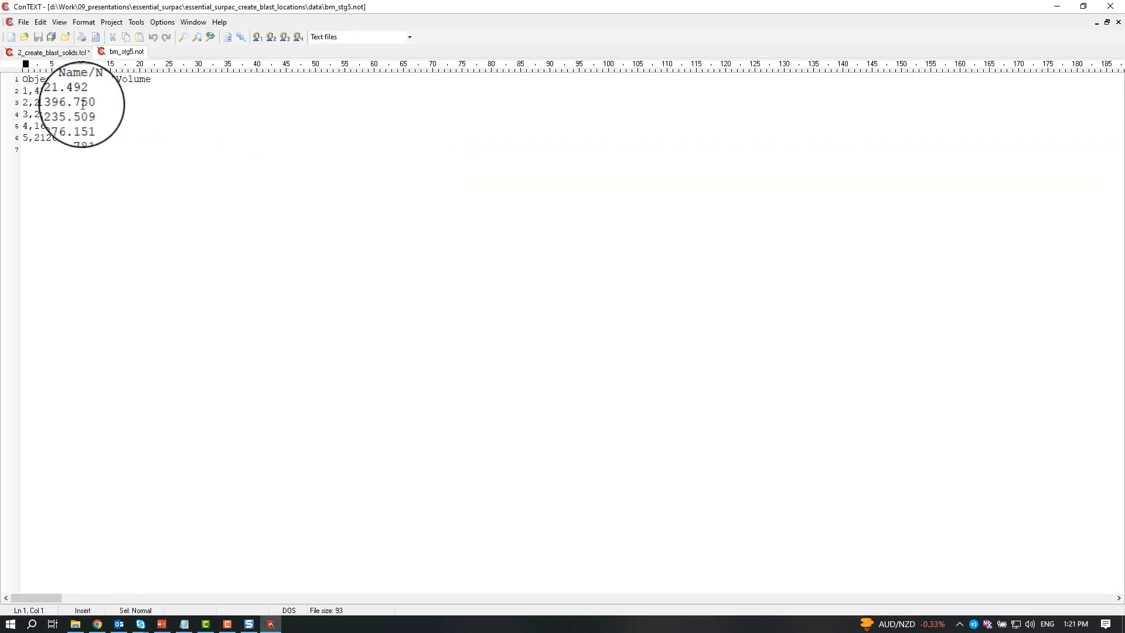
pyautogui.moveTo(34, 90); pyautogui.dragTo(65, 100)
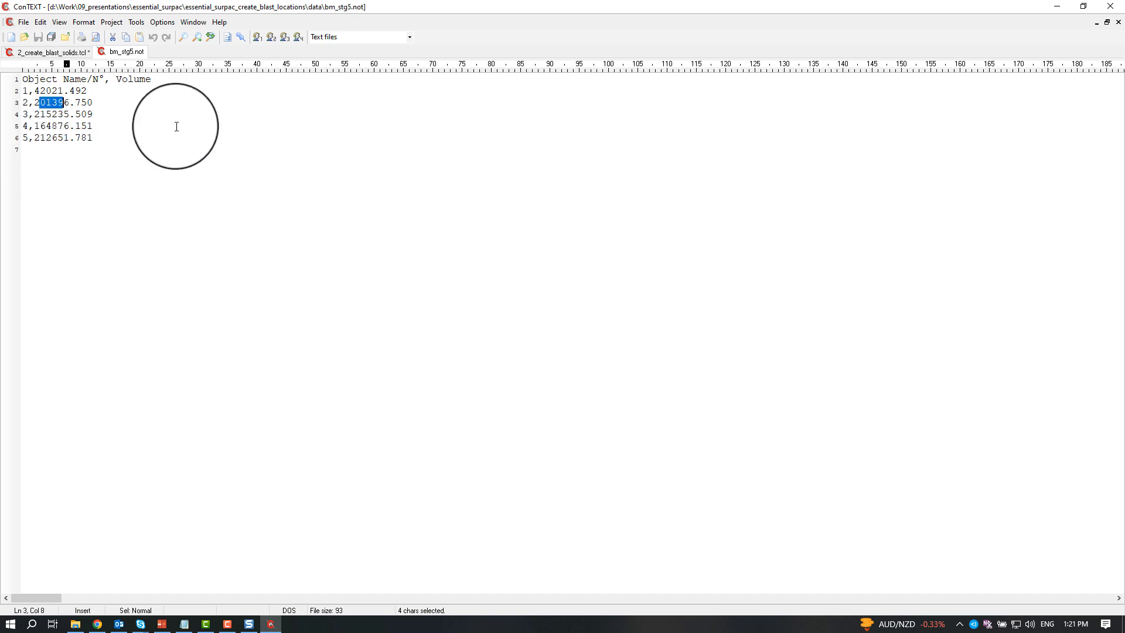